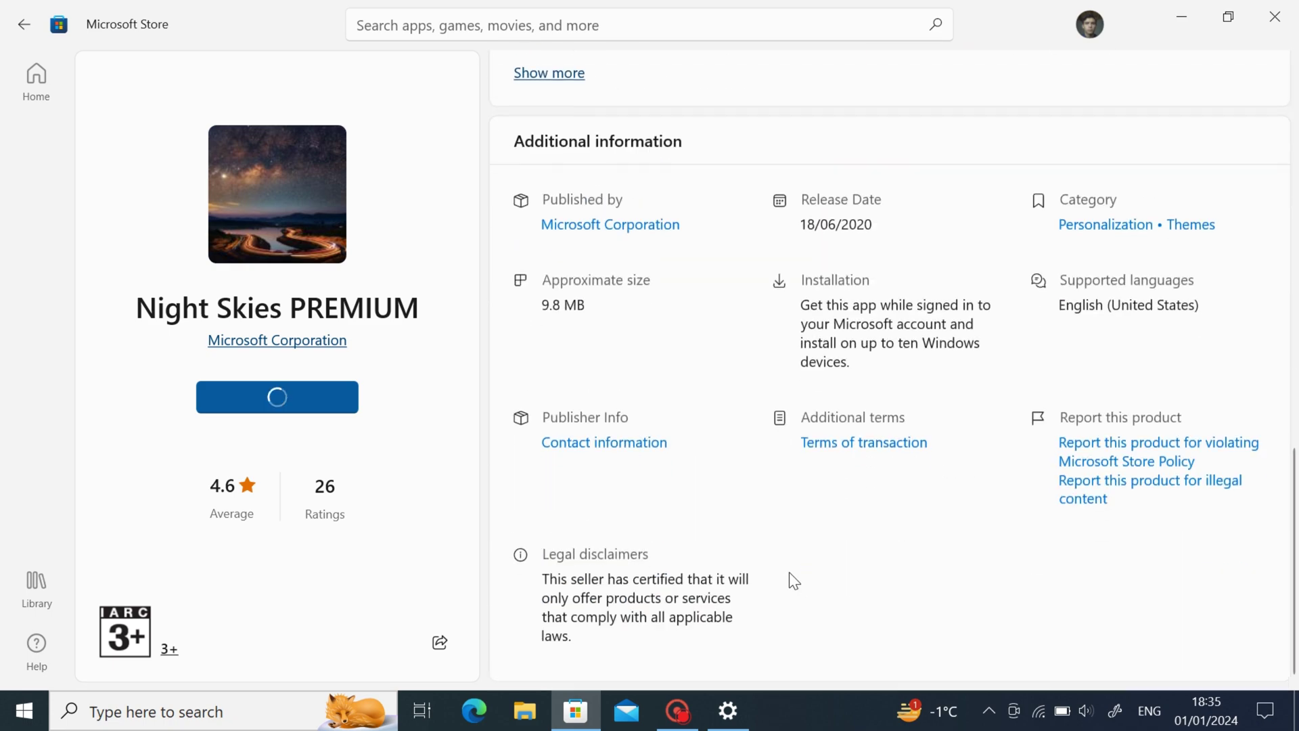
- Look through the Night Skies PREMIUM store page, including its description and screenshot gallery
{"action": "scroll", "coordinate": [792, 574], "scroll_direction": "up", "scroll_amount": 2}
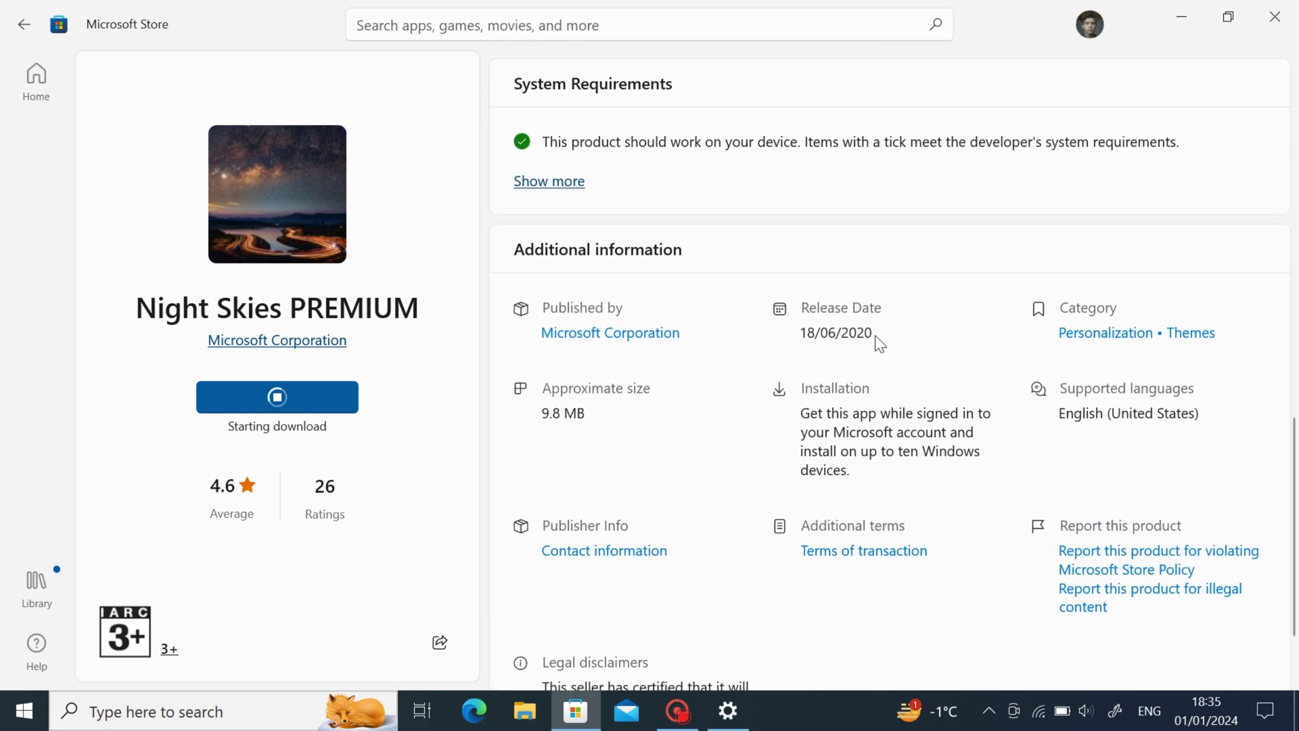
{"action": "scroll", "coordinate": [778, 432], "scroll_direction": "up", "scroll_amount": 8}
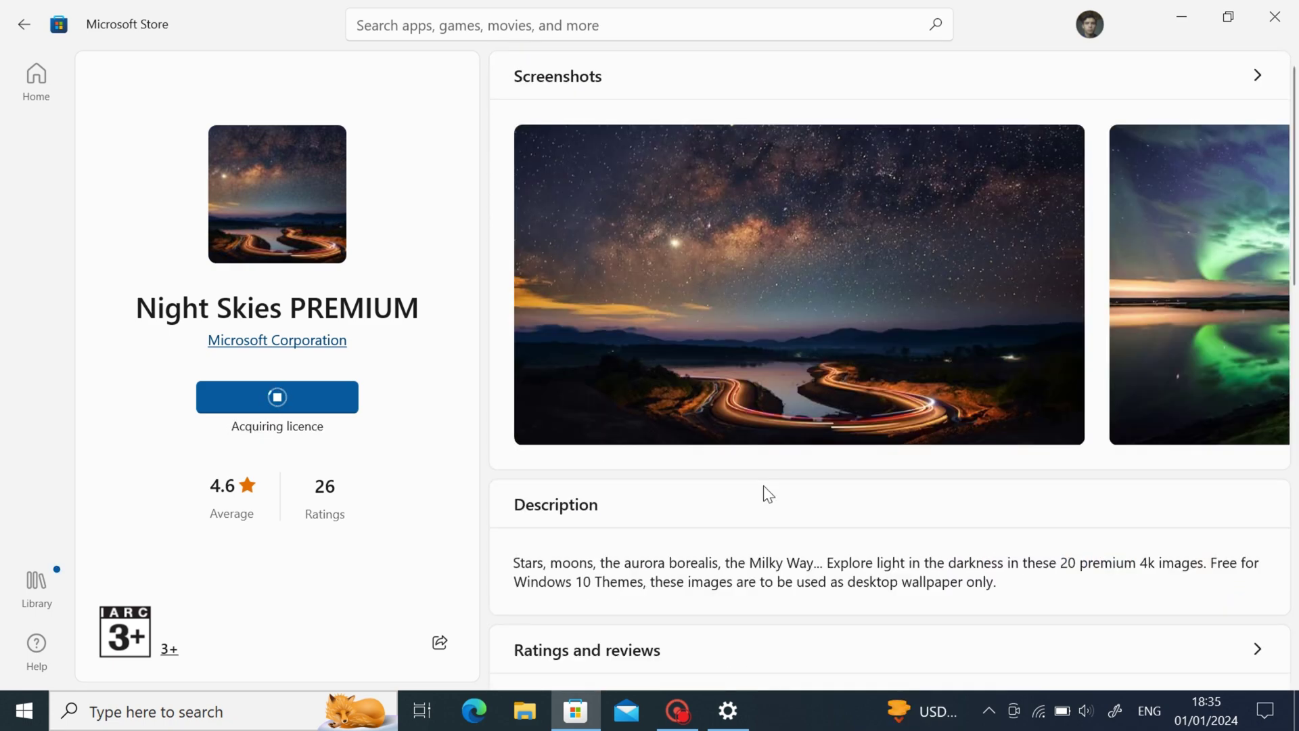
{"action": "left_click", "coordinate": [996, 582]}
{"action": "left_click_drag", "start_coordinate": [995, 582], "coordinate": [1037, 603]}
{"action": "left_click_drag", "start_coordinate": [958, 574], "coordinate": [1116, 591]}
{"action": "left_click", "coordinate": [1041, 562]}
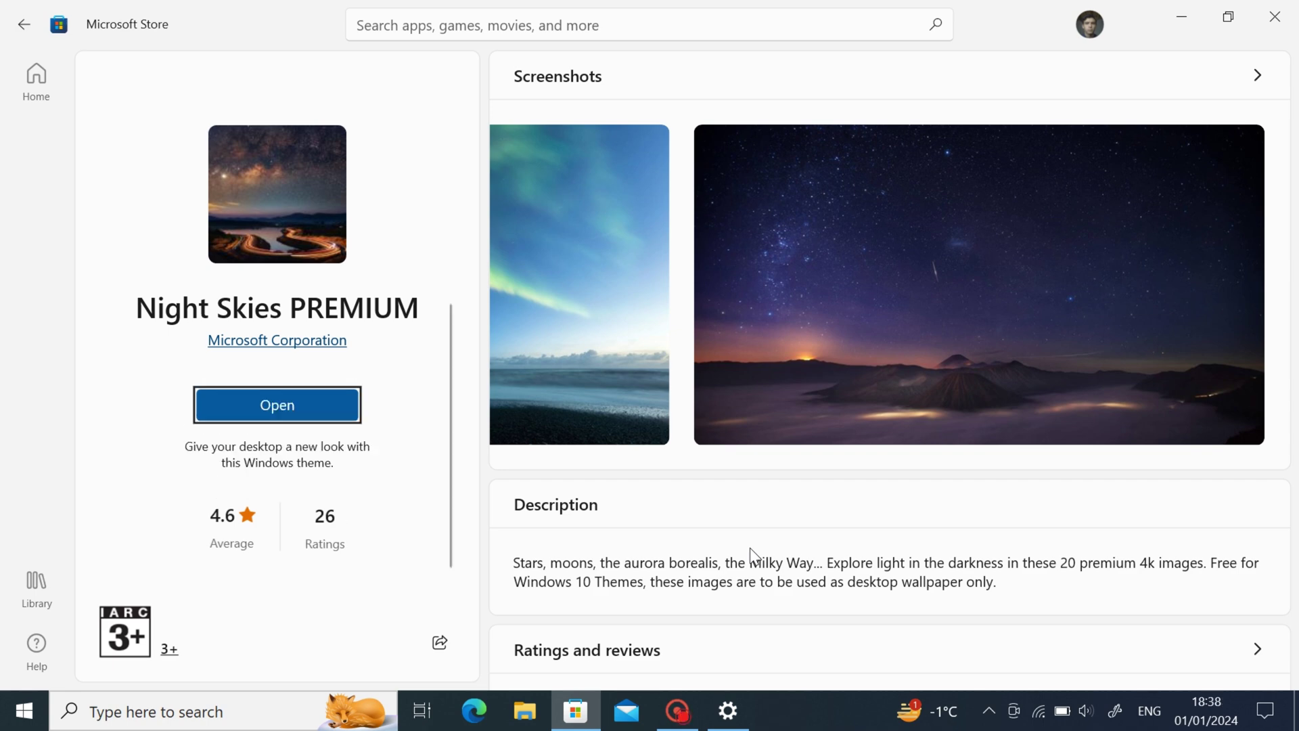
- Open the installed theme in the Themes settings and apply Night Skies PREMIUM
{"action": "left_click", "coordinate": [298, 415]}
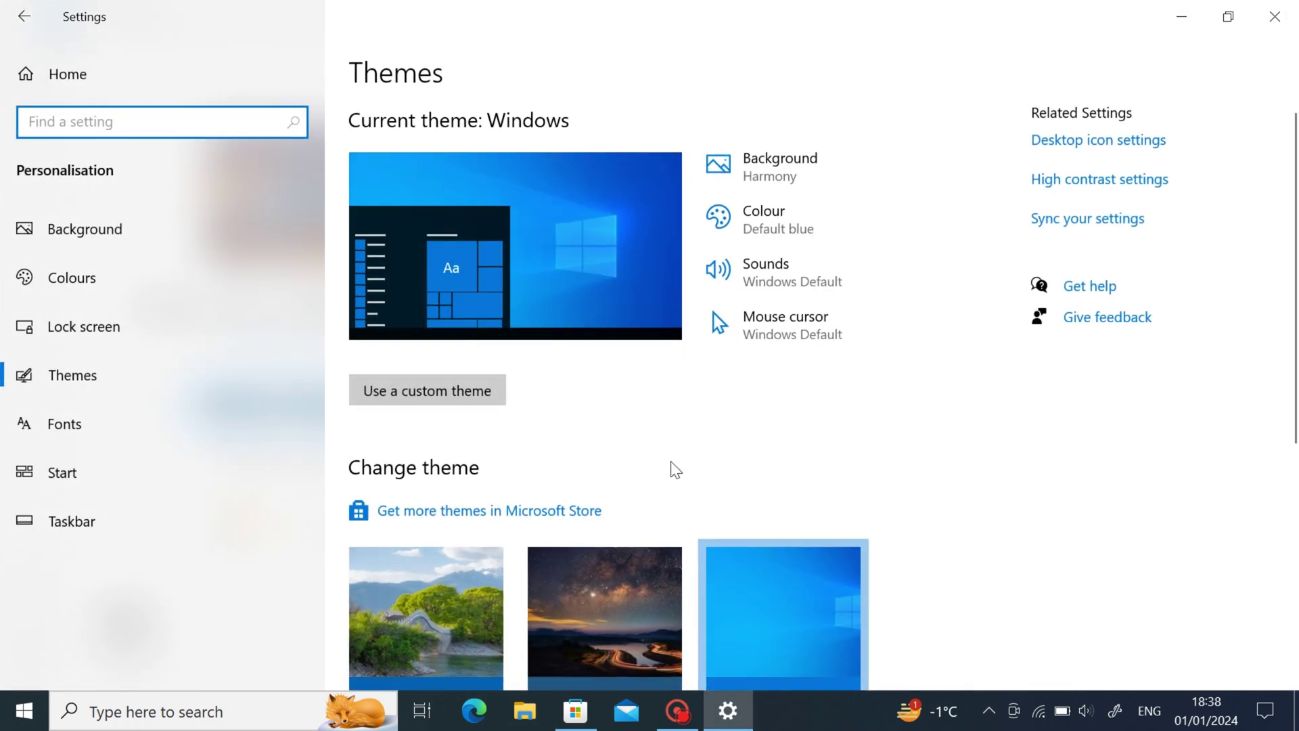
{"action": "scroll", "coordinate": [670, 464], "scroll_direction": "down", "scroll_amount": 3}
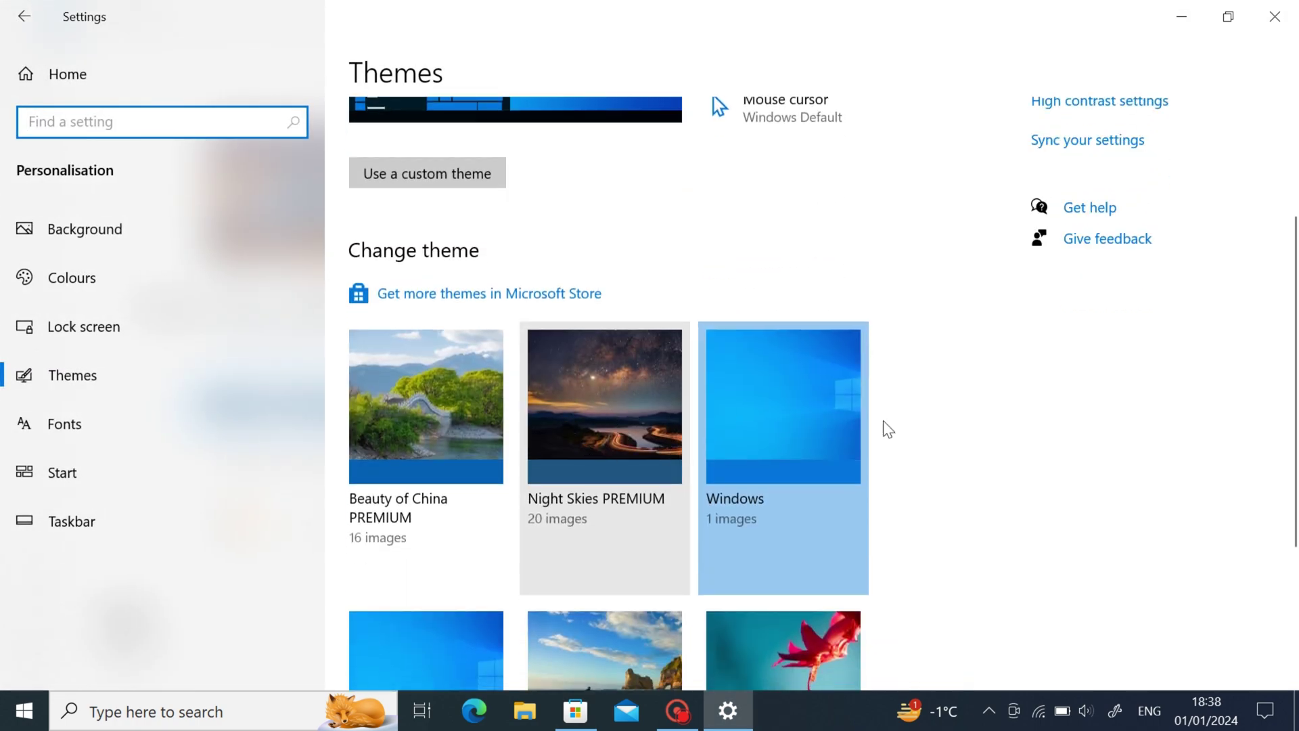
{"action": "left_click", "coordinate": [639, 457]}
{"action": "left_click_drag", "start_coordinate": [771, 17], "coordinate": [656, 502]}
{"action": "left_click_drag", "start_coordinate": [814, 259], "coordinate": [826, 1]}
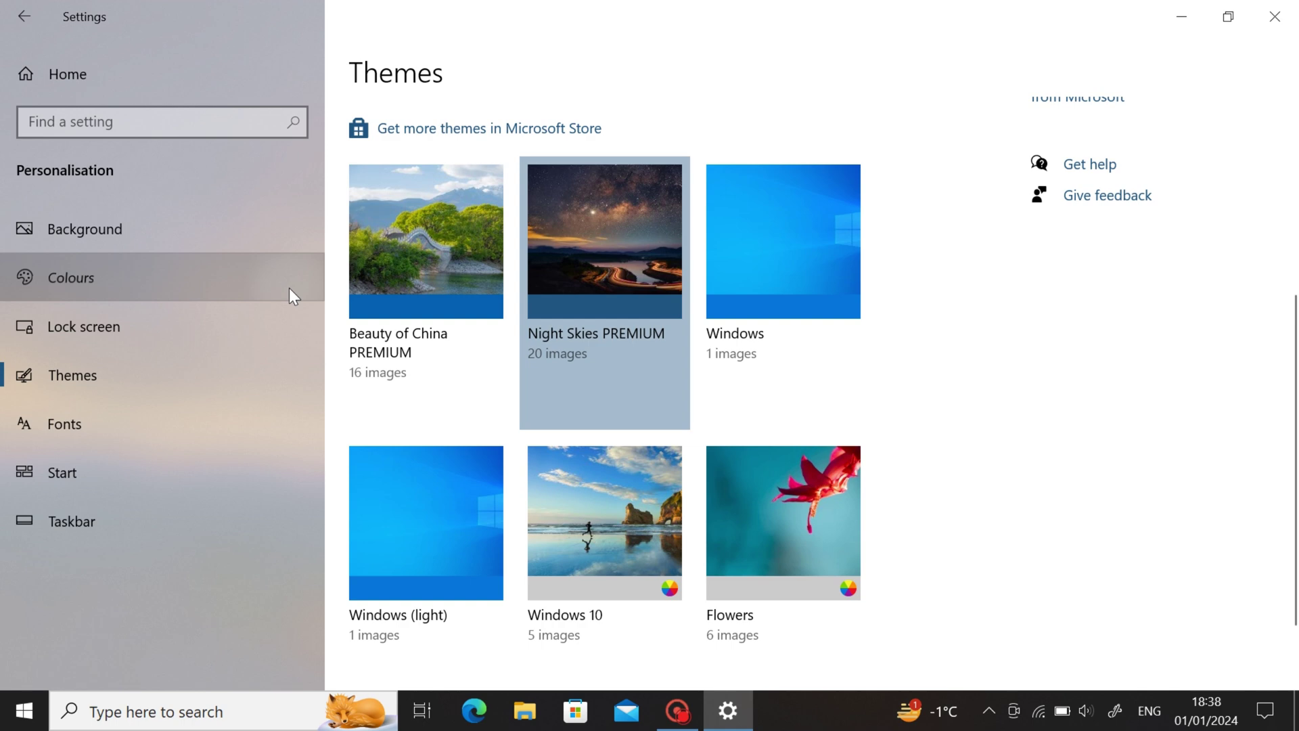
- Set the Windows colour mode to Light in the Colours settings
{"action": "left_click", "coordinate": [290, 287]}
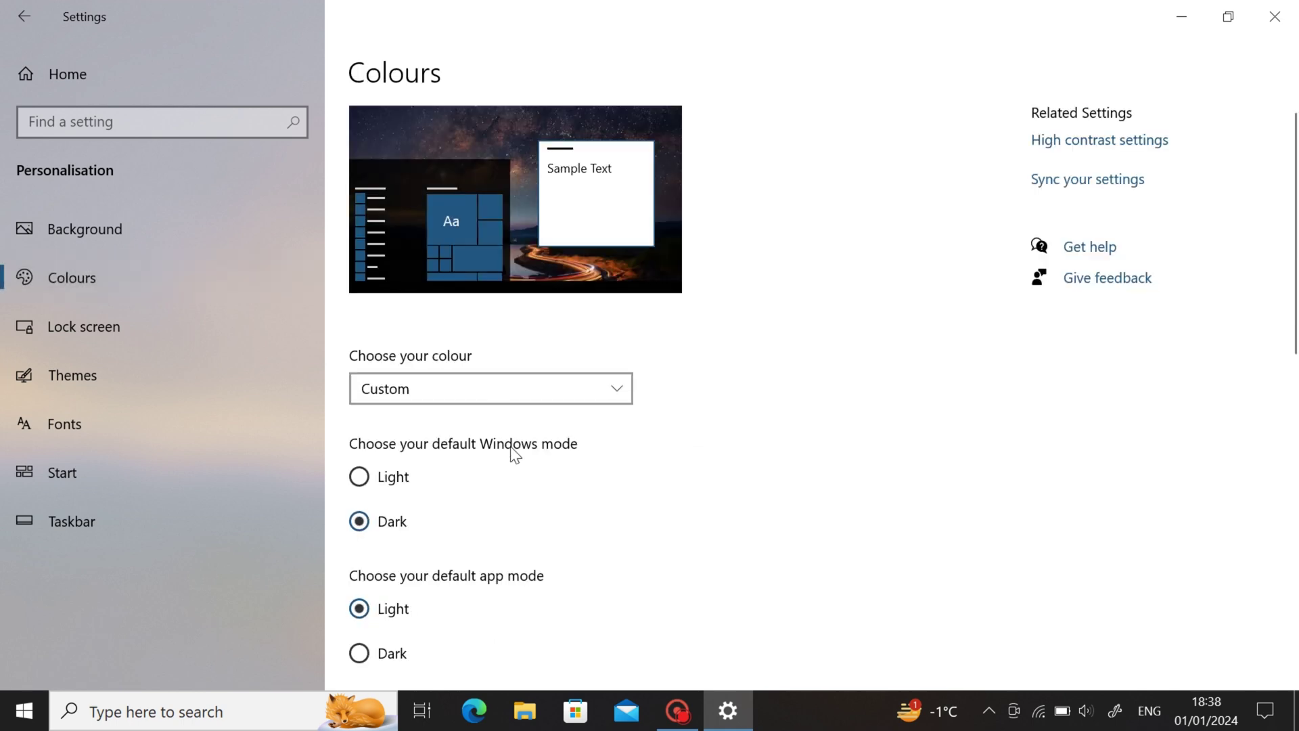
{"action": "scroll", "coordinate": [626, 212], "scroll_direction": "down", "scroll_amount": 3}
{"action": "left_click", "coordinate": [530, 199]}
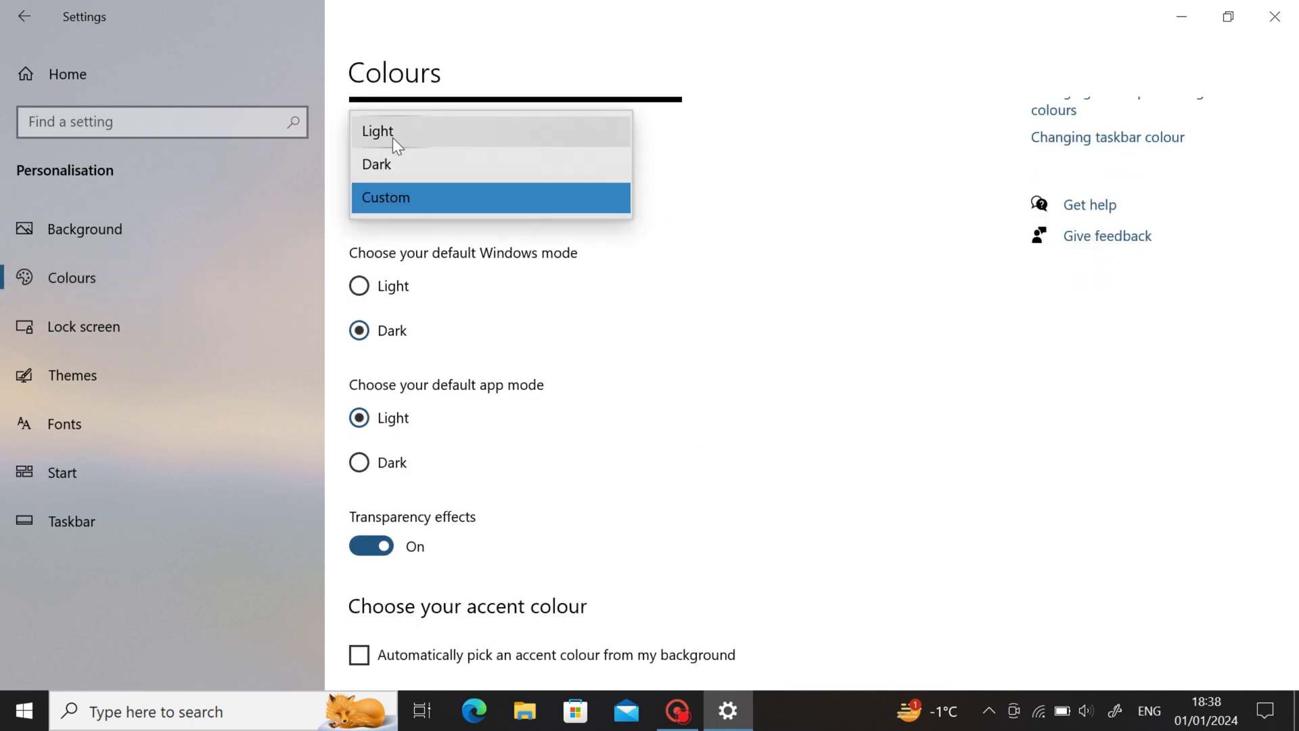
{"action": "left_click", "coordinate": [542, 135]}
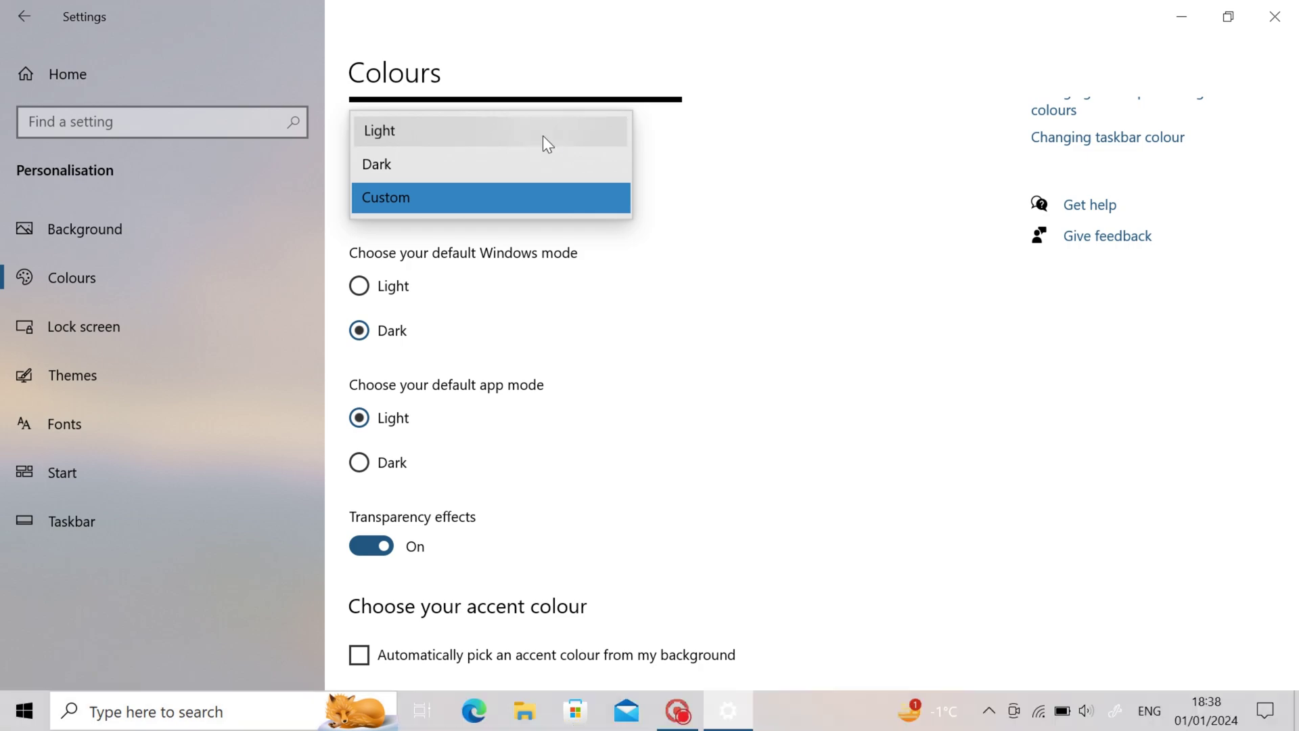
- Reduce the taskbar search box to a search icon and hide the Task View button
{"action": "right_click", "coordinate": [782, 722]}
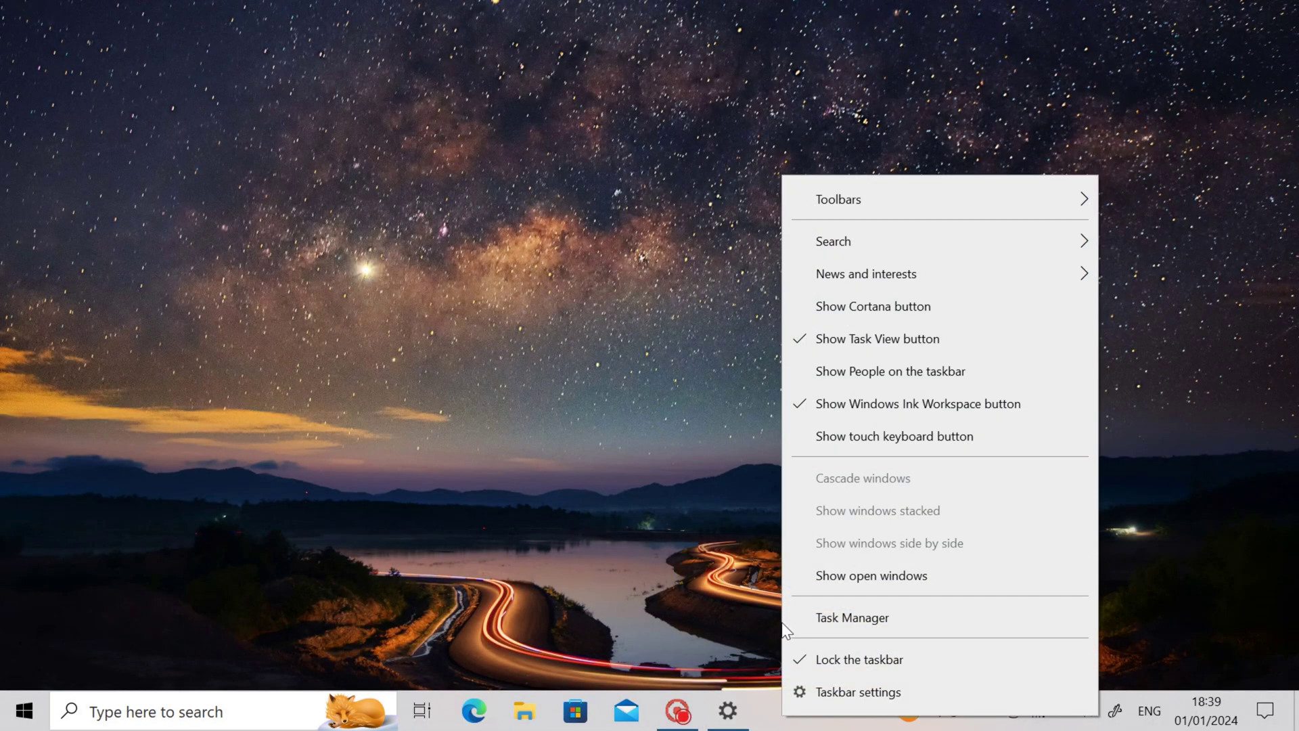
{"action": "mouse_move", "coordinate": [1049, 240]}
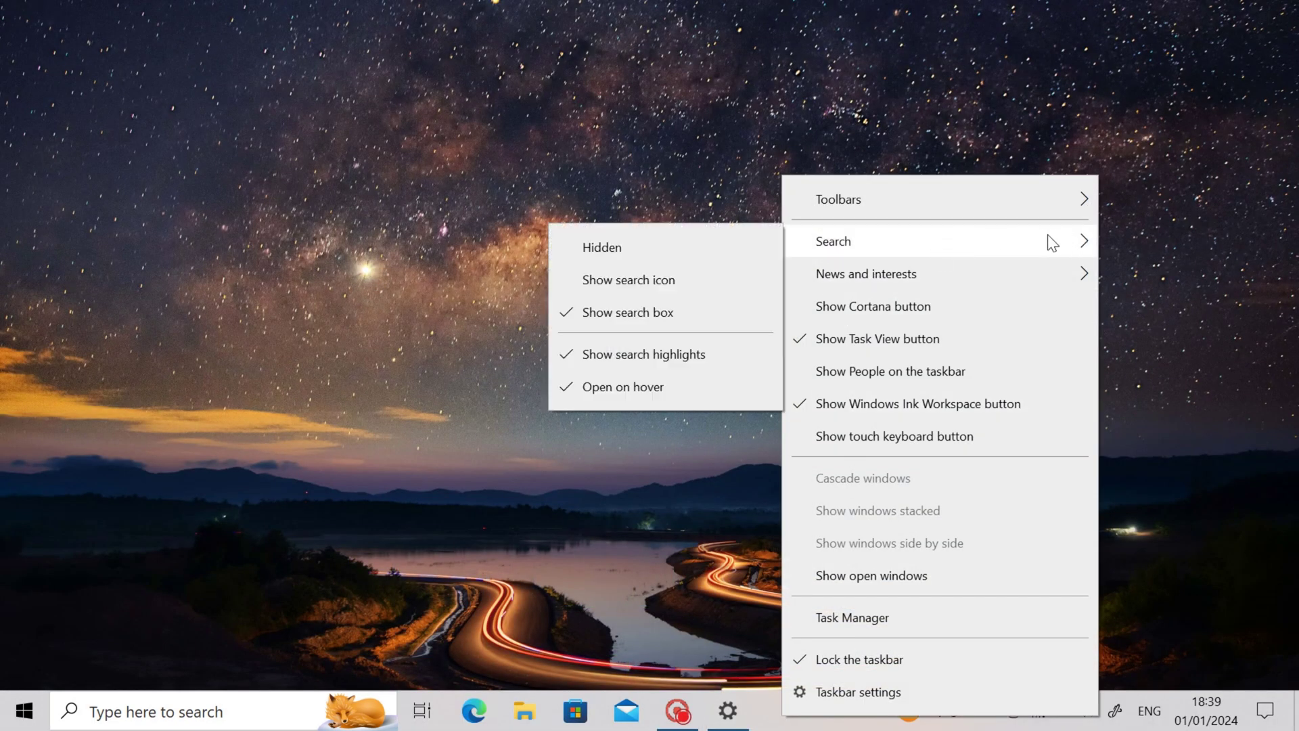
{"action": "left_click", "coordinate": [665, 284]}
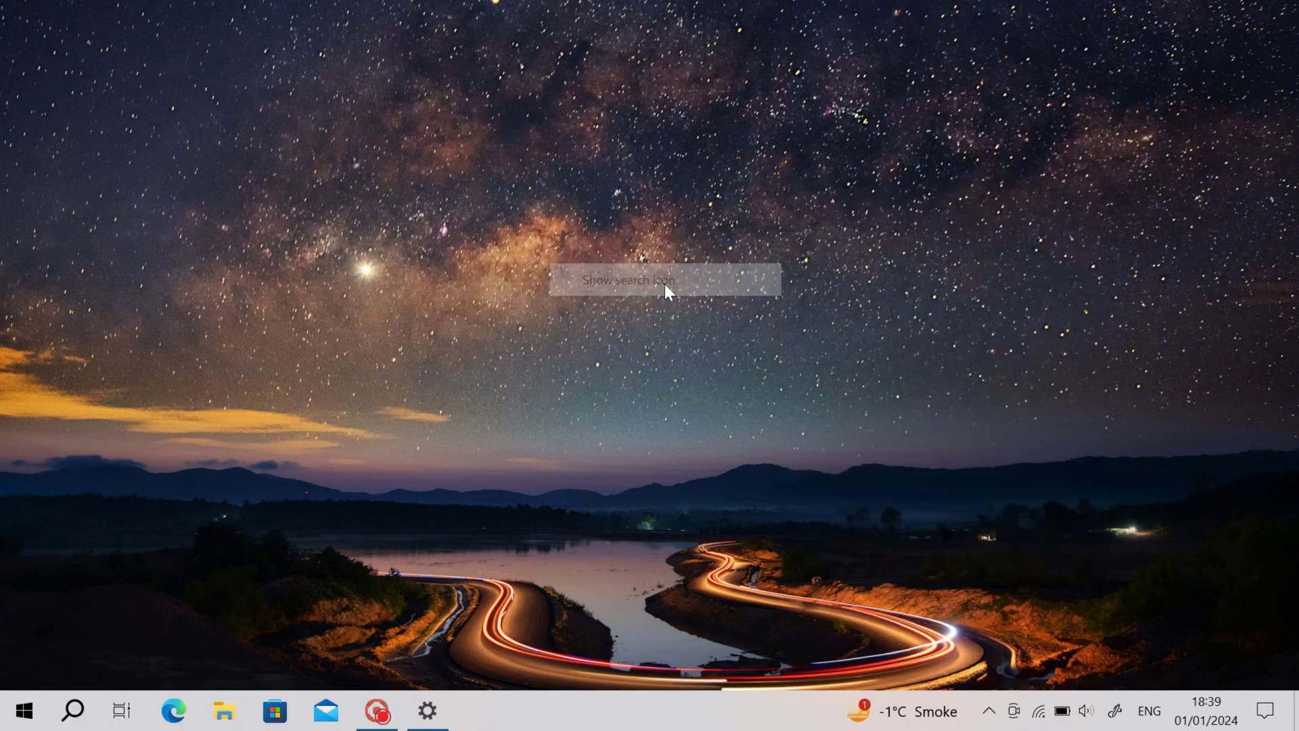
{"action": "right_click", "coordinate": [616, 709]}
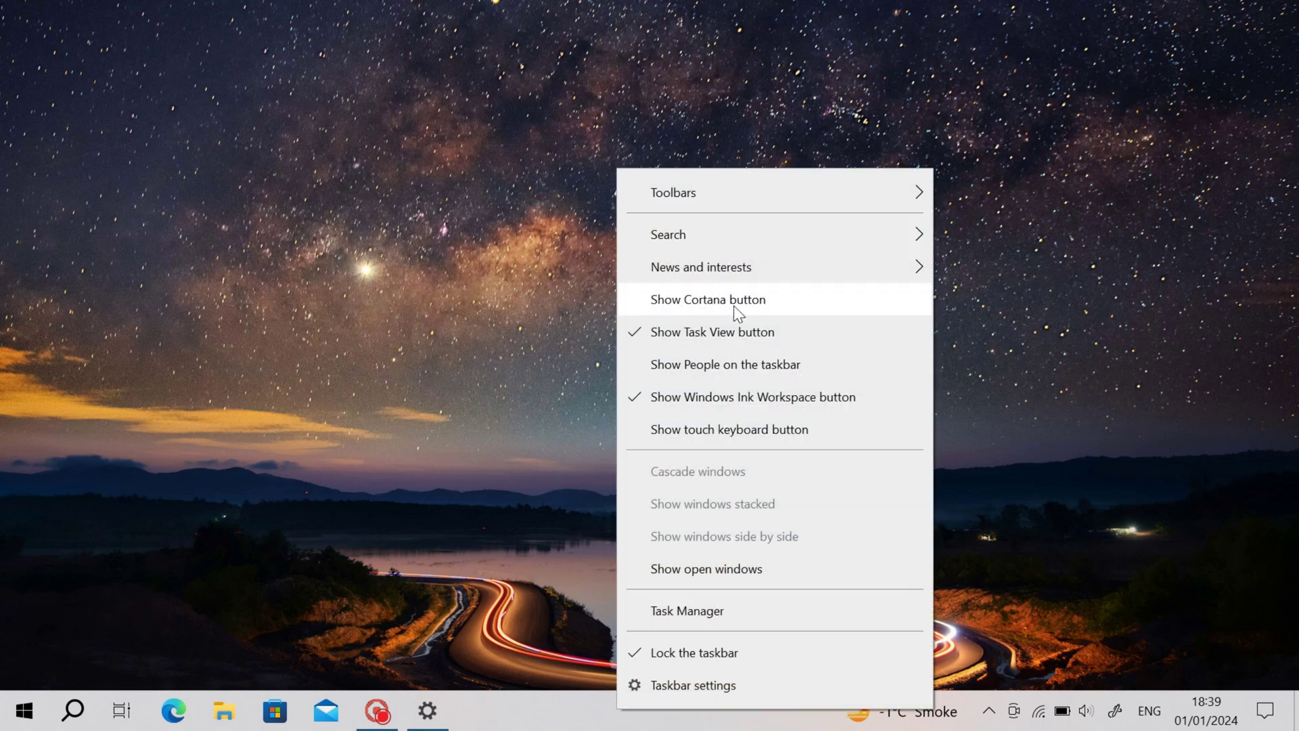
{"action": "left_click", "coordinate": [782, 336]}
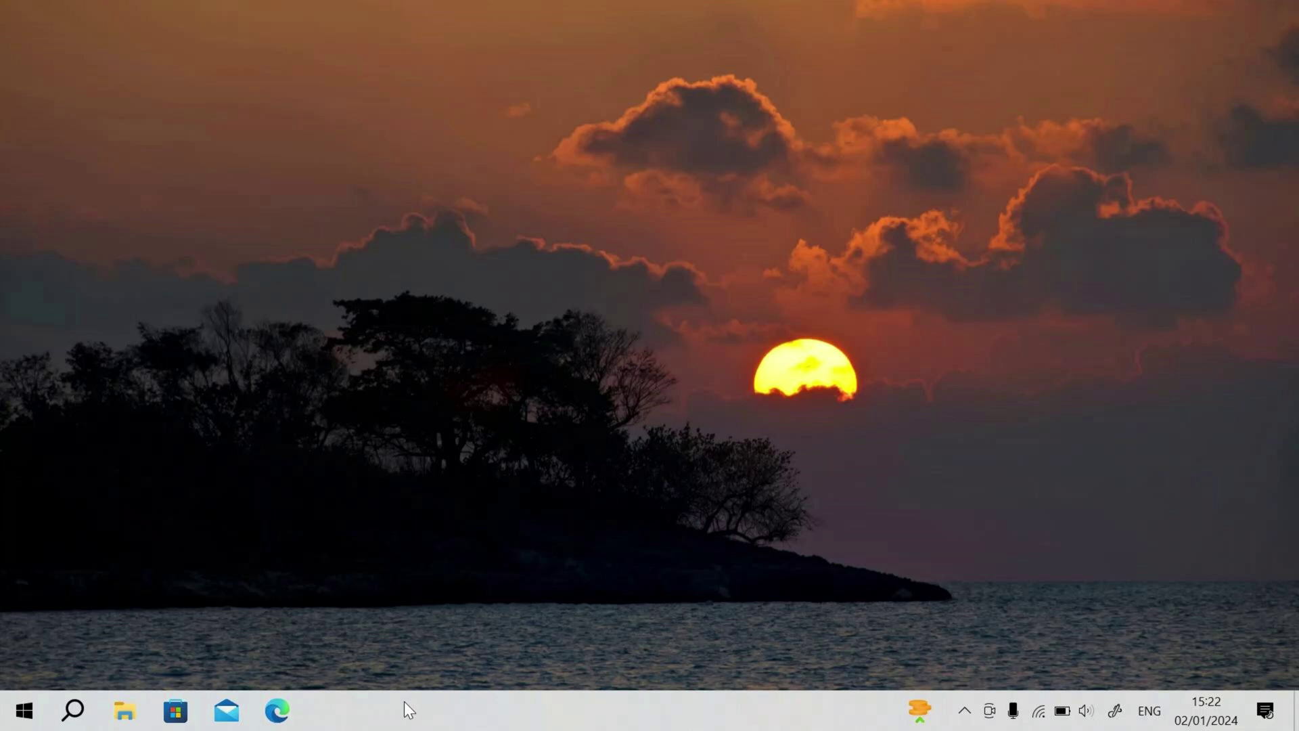
- Unlock the taskbar and add the Links toolbar to it
{"action": "right_click", "coordinate": [404, 702]}
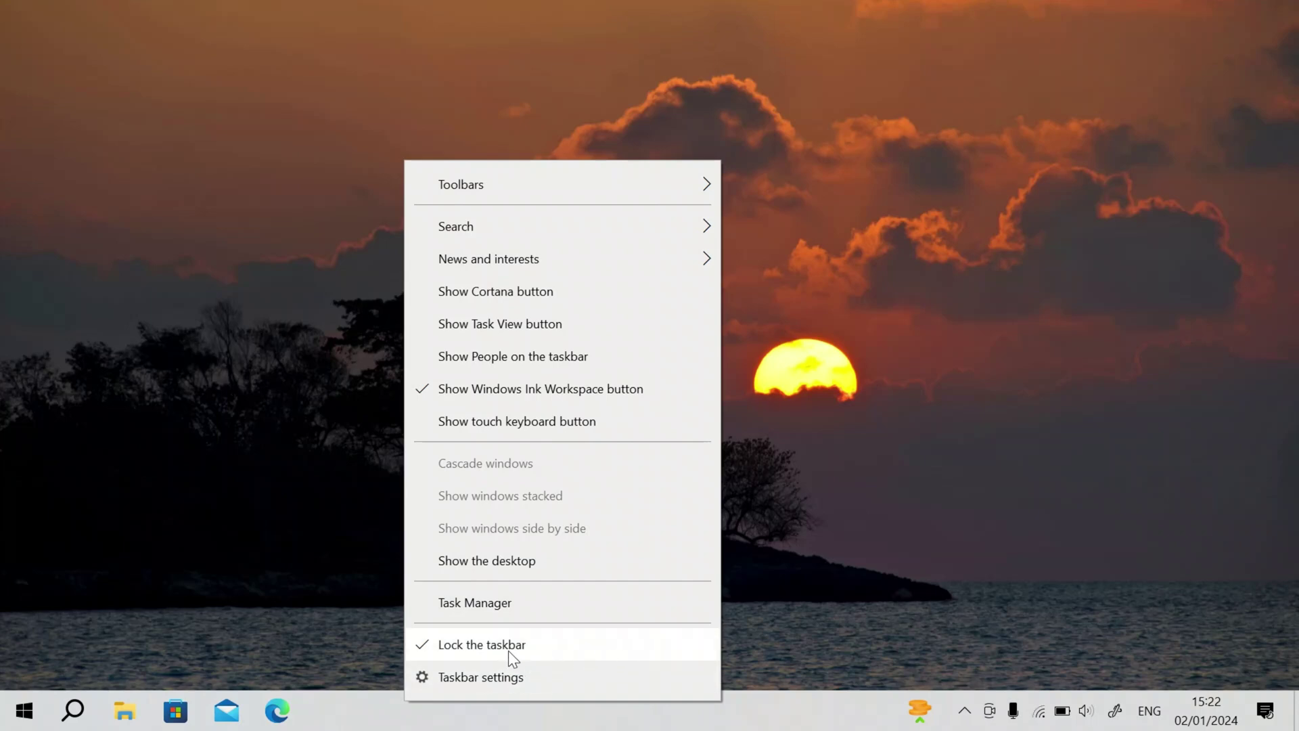
{"action": "left_click", "coordinate": [594, 647]}
{"action": "right_click", "coordinate": [549, 705]}
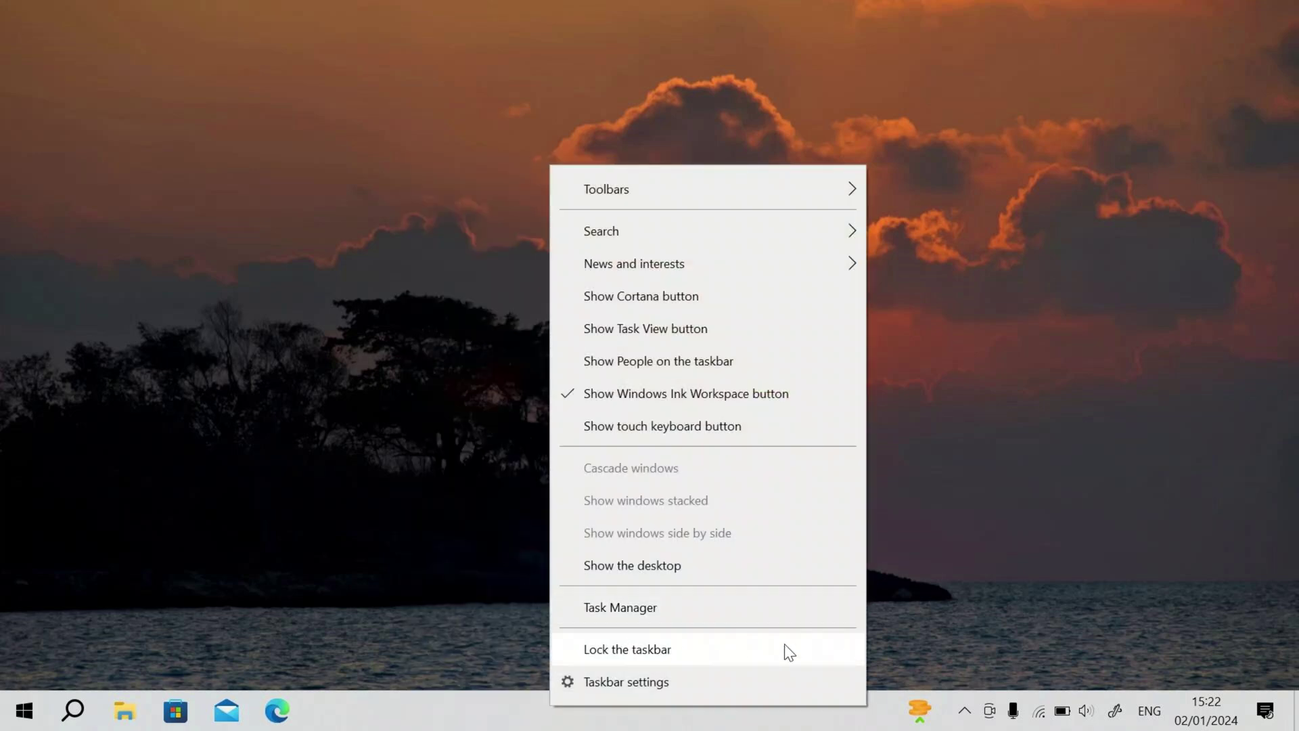
{"action": "mouse_move", "coordinate": [609, 186]}
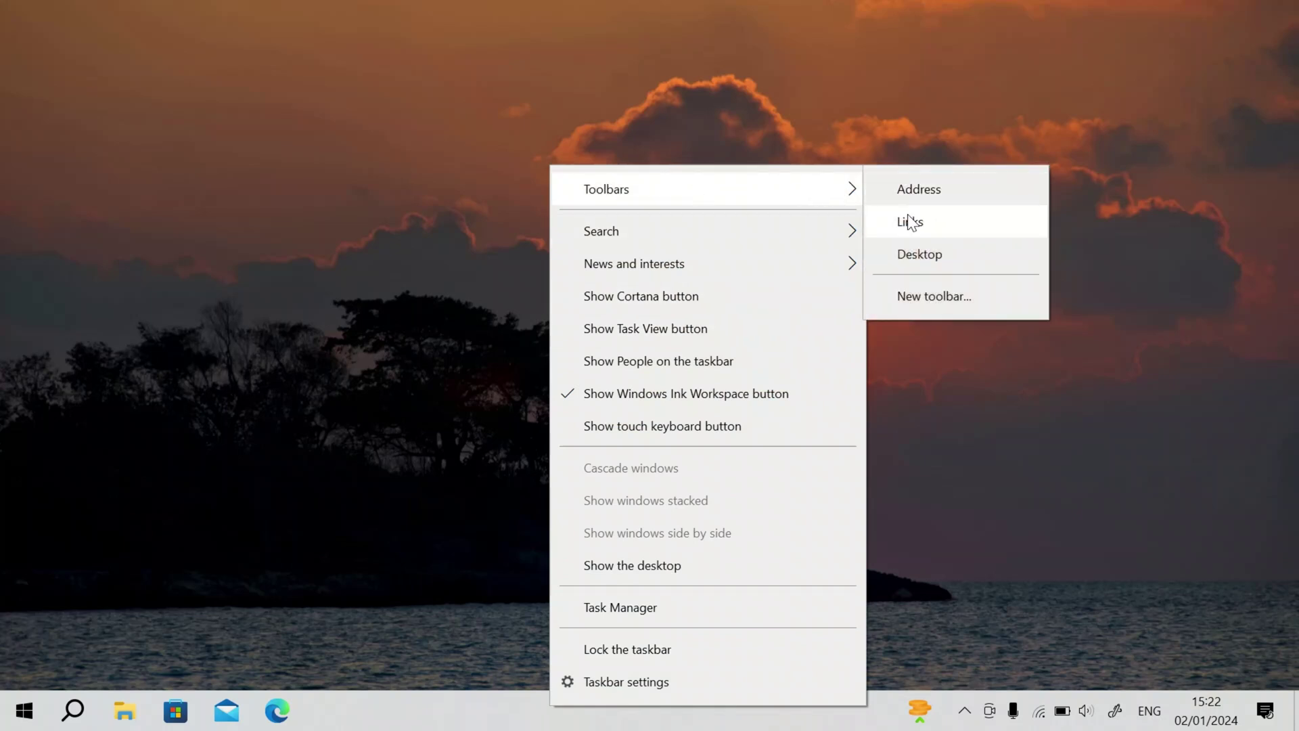
{"action": "left_click", "coordinate": [1014, 227]}
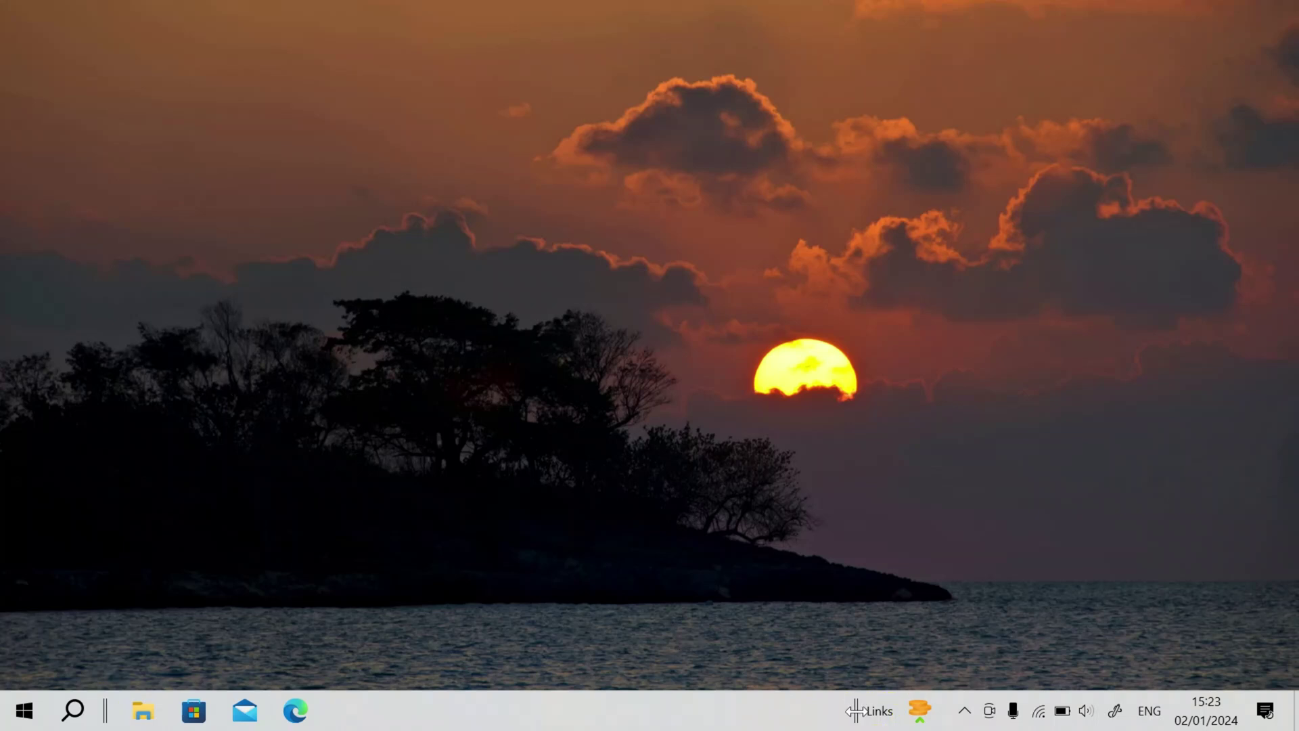
- Place the Links toolbar before the pinned app icons so the icons sit near the centre, and lock the taskbar
{"action": "left_click_drag", "start_coordinate": [854, 712], "coordinate": [155, 717]}
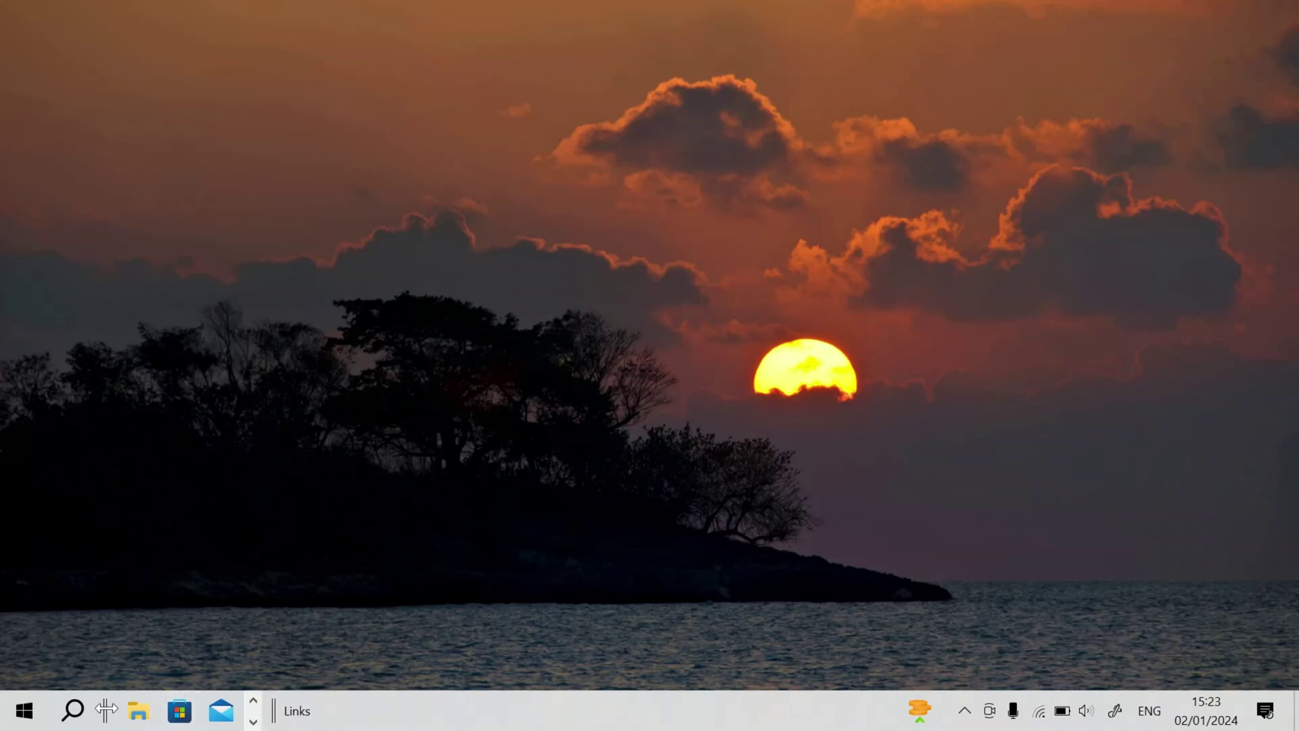
{"action": "left_click_drag", "start_coordinate": [114, 707], "coordinate": [486, 723]}
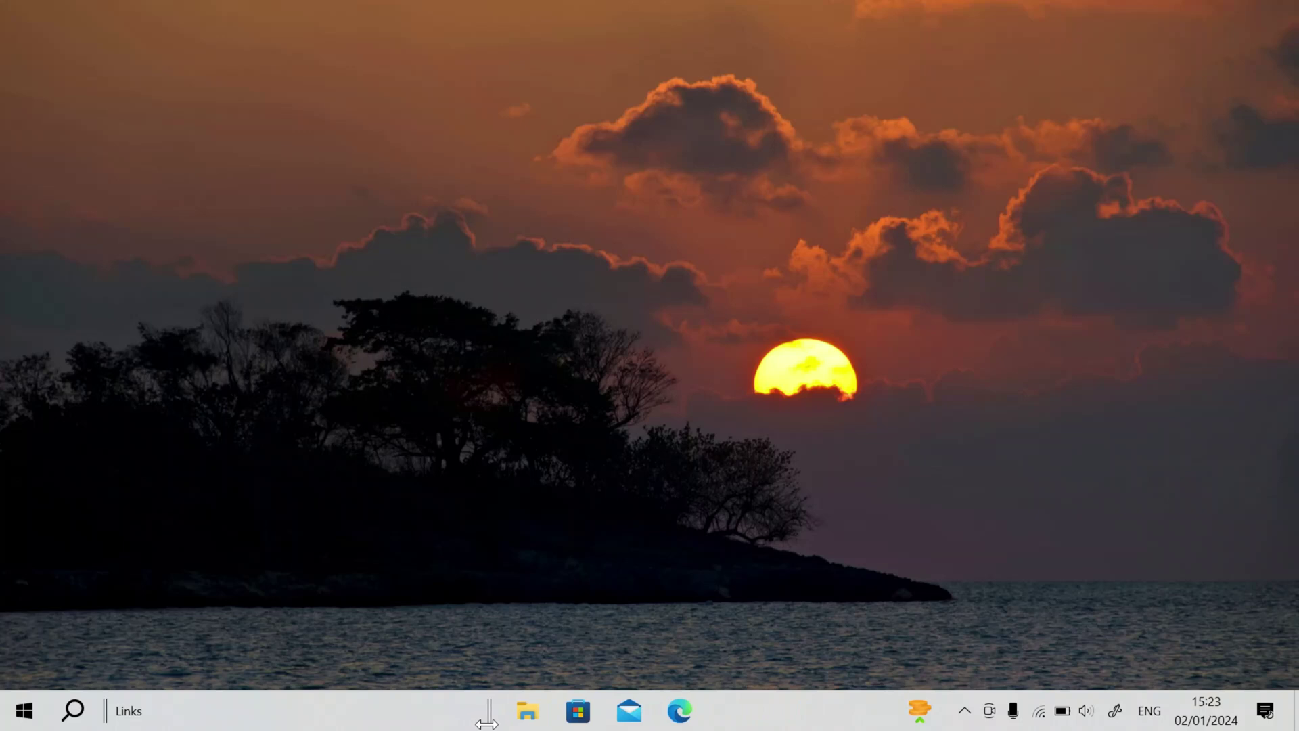
{"action": "right_click", "coordinate": [388, 723]}
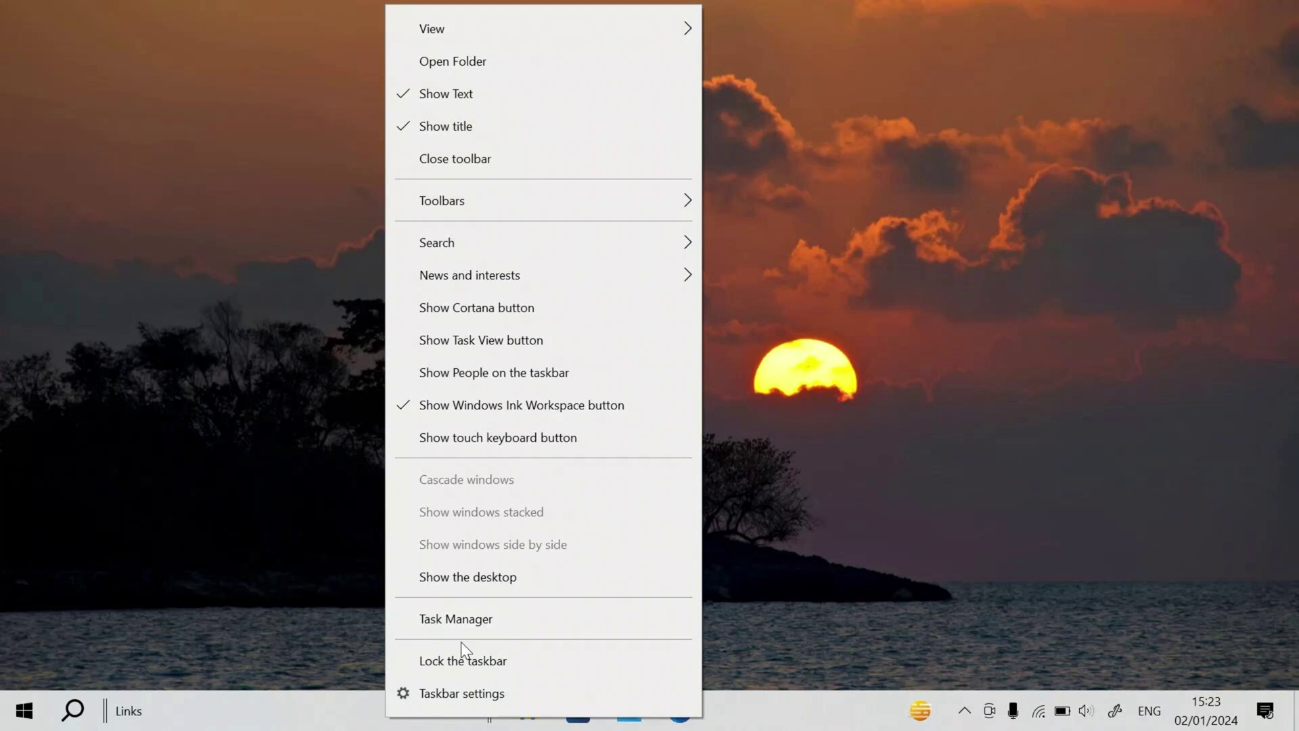
{"action": "left_click", "coordinate": [459, 660]}
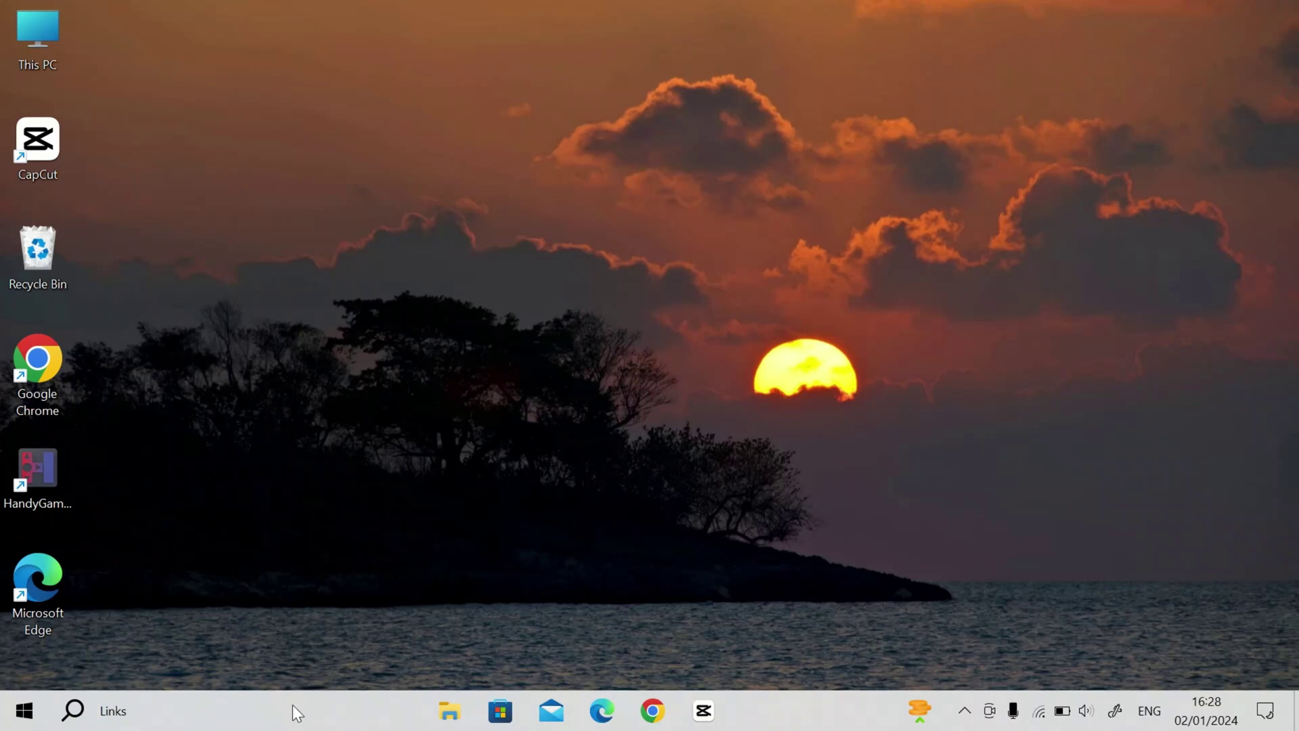
- Remove the Links toolbar from the taskbar
{"action": "right_click", "coordinate": [292, 706]}
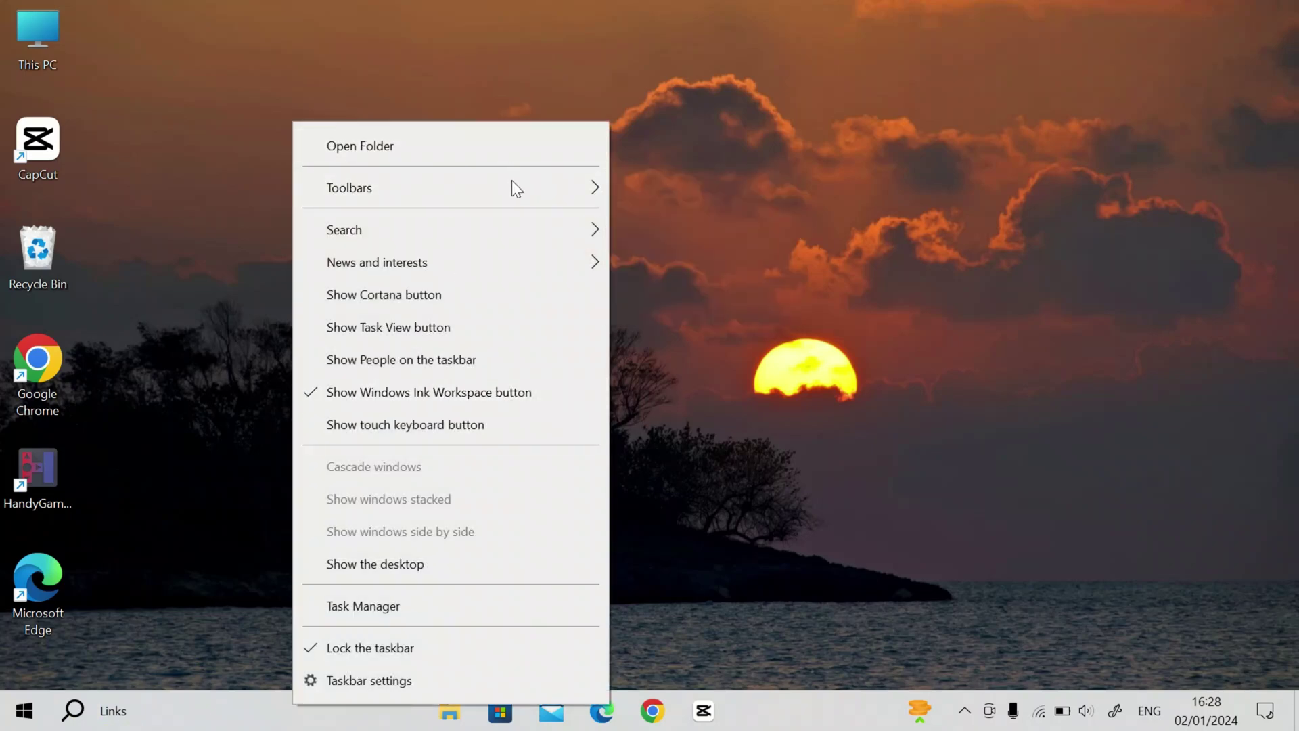
{"action": "mouse_move", "coordinate": [512, 189]}
{"action": "left_click", "coordinate": [689, 229]}
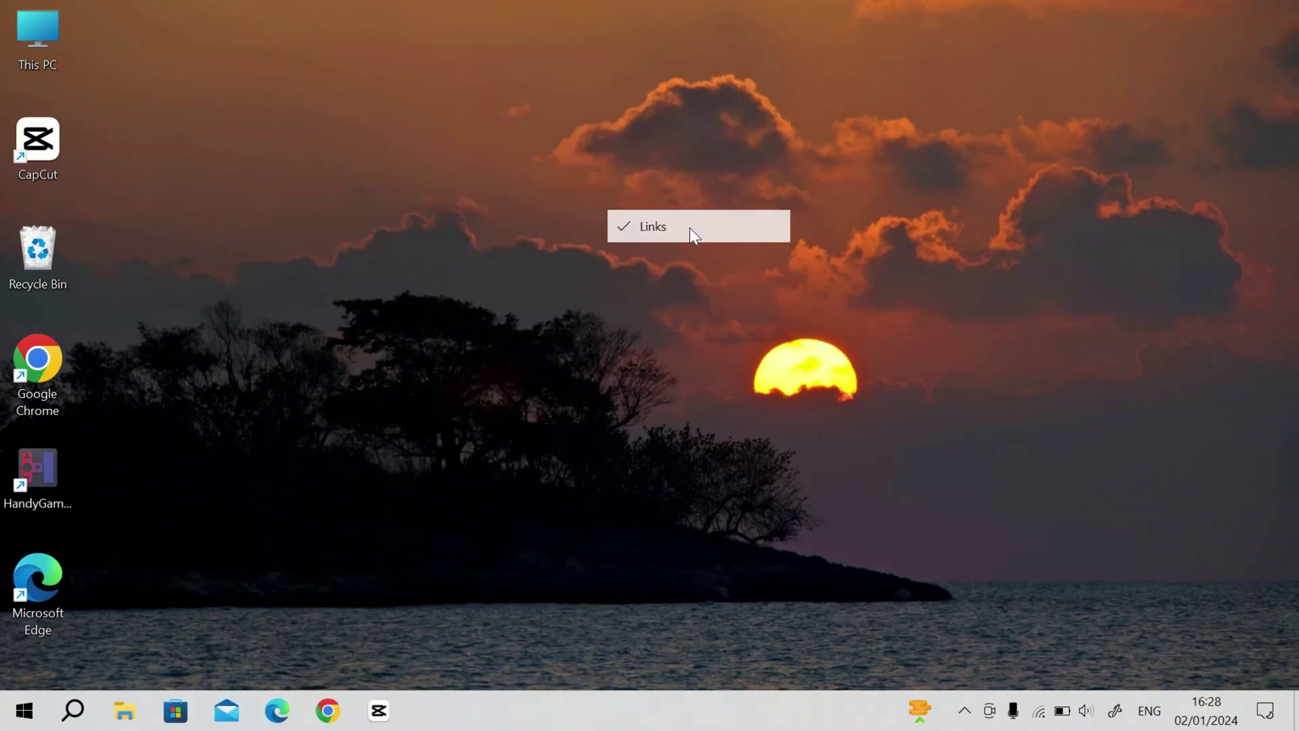
- Add a new taskbar toolbar based on a new folder named @ created in Documents
{"action": "right_click", "coordinate": [521, 702]}
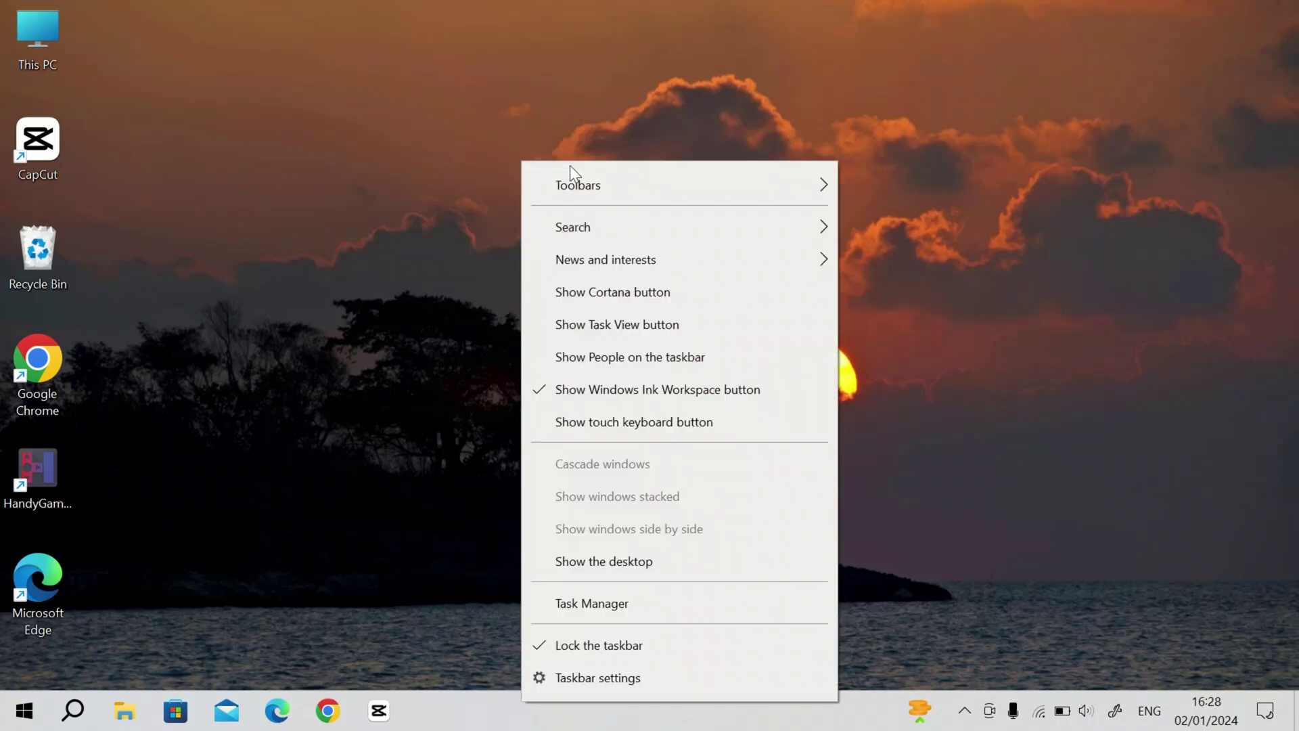
{"action": "mouse_move", "coordinate": [591, 192]}
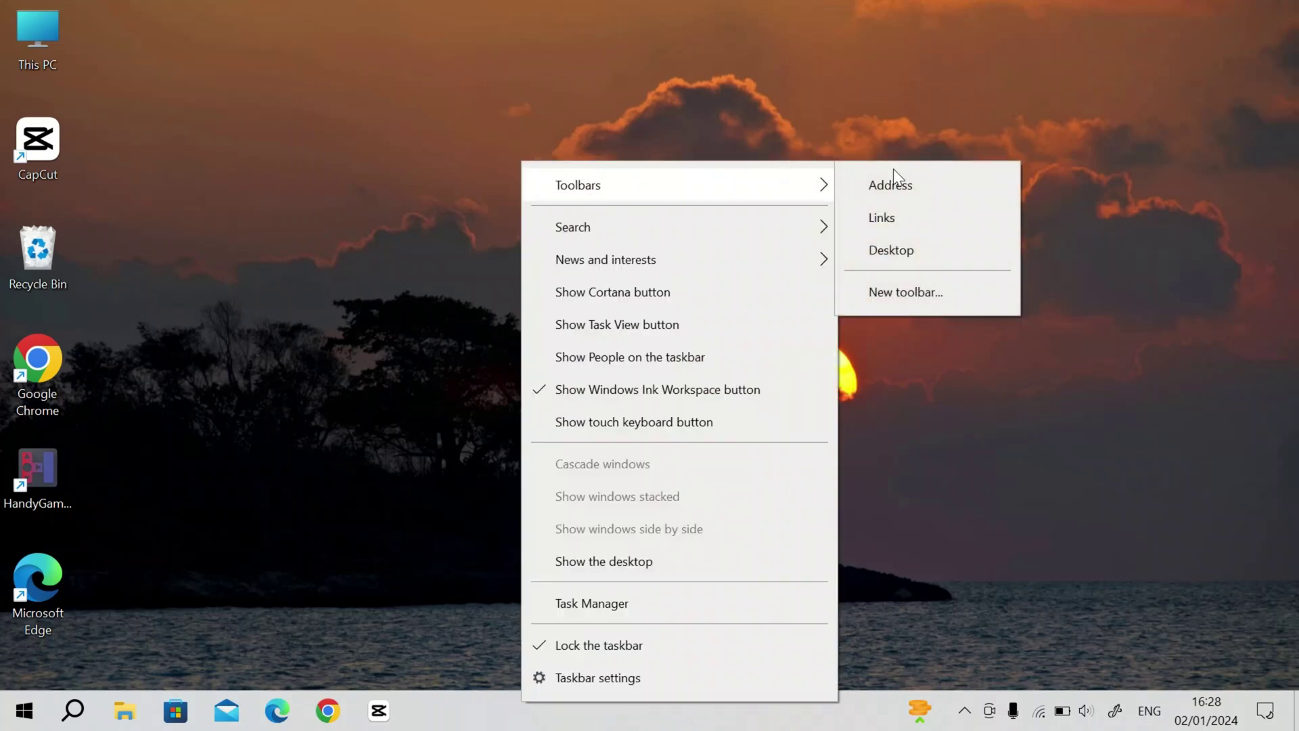
{"action": "left_click", "coordinate": [924, 295]}
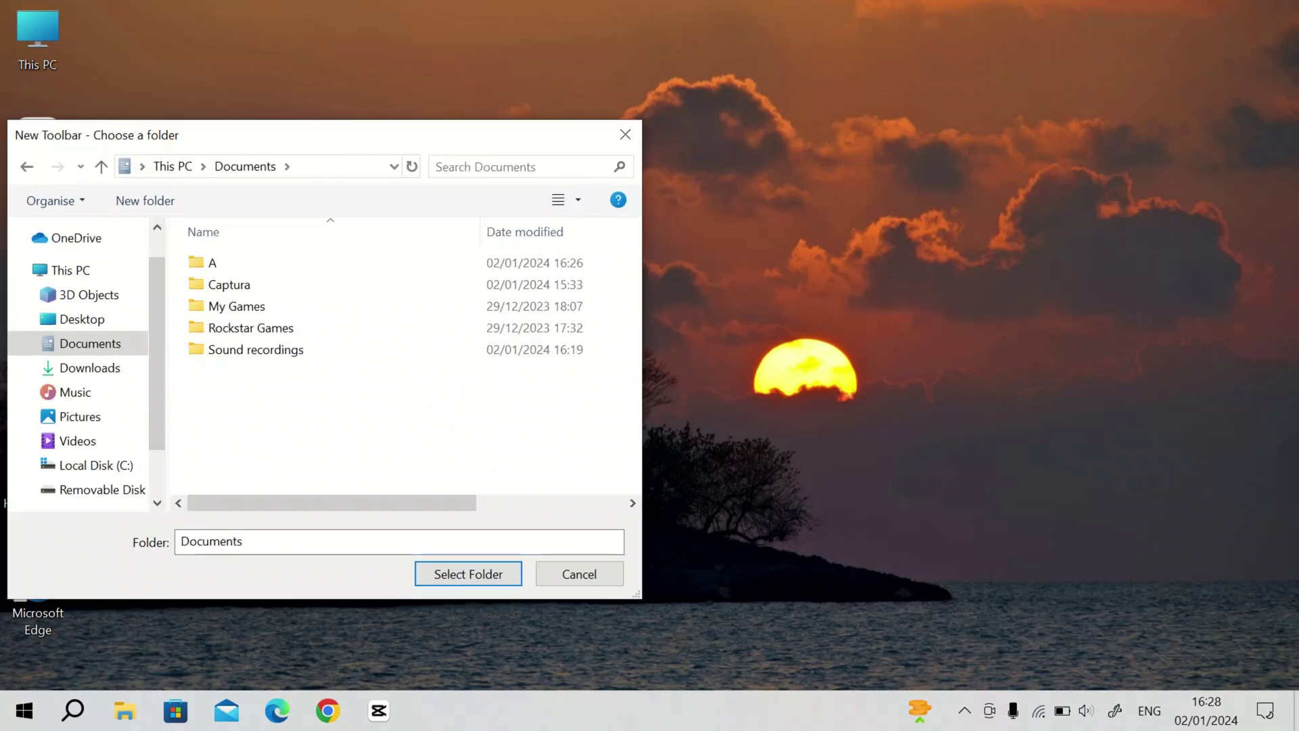
{"action": "left_click_drag", "start_coordinate": [351, 139], "coordinate": [551, 144]}
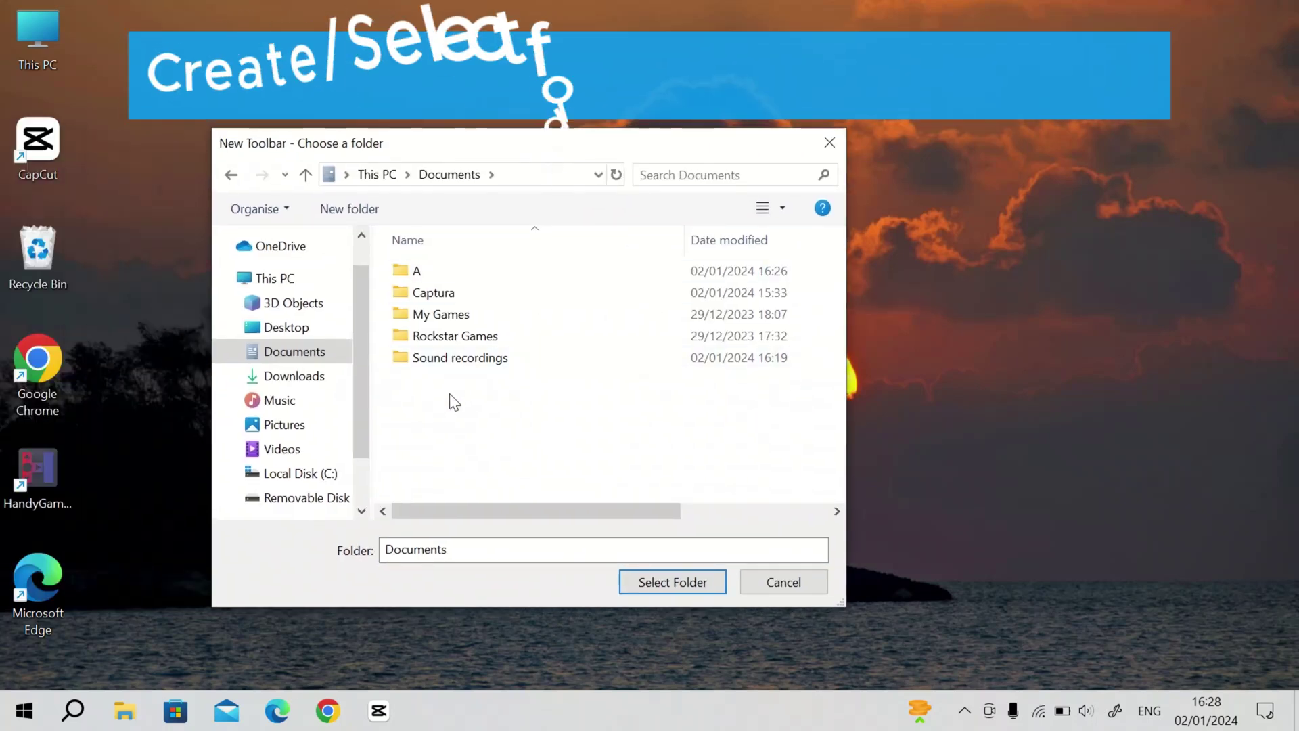
{"action": "key", "text": "ctrl+shift+n"}
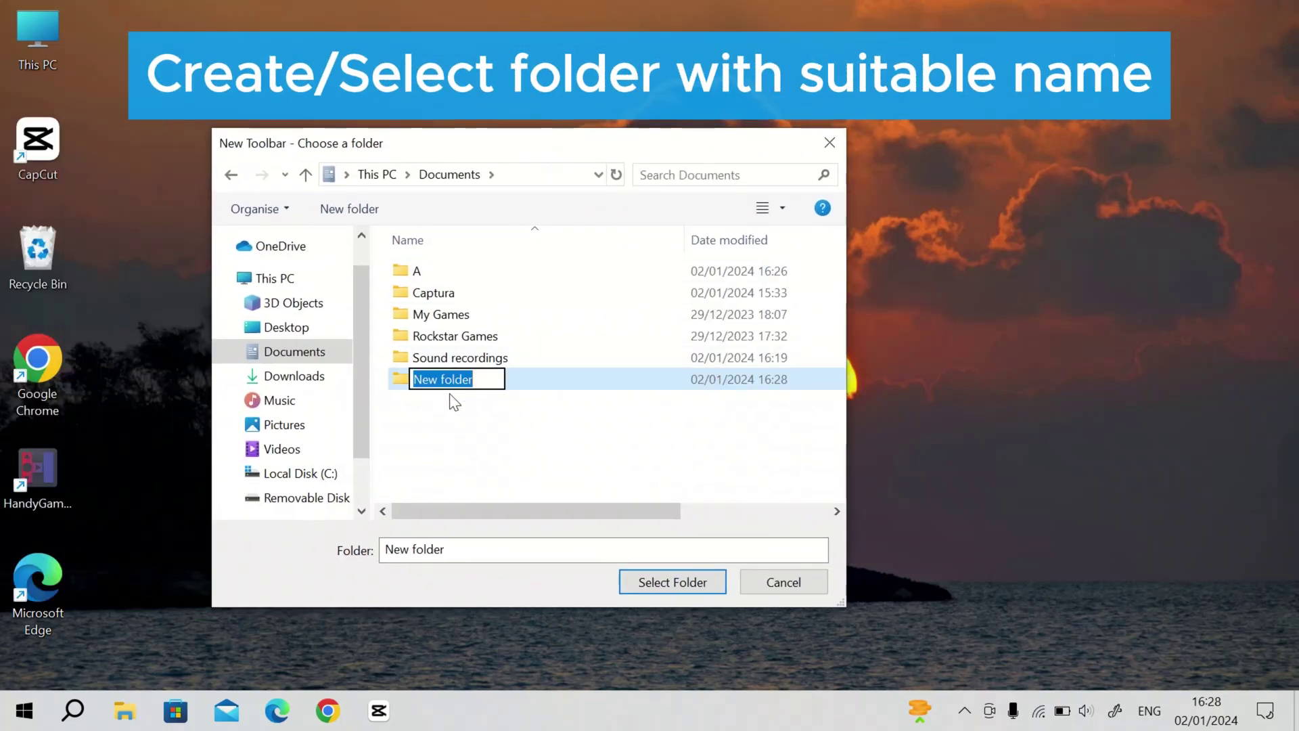
{"action": "type", "text": "@"}
{"action": "key", "text": "Return"}
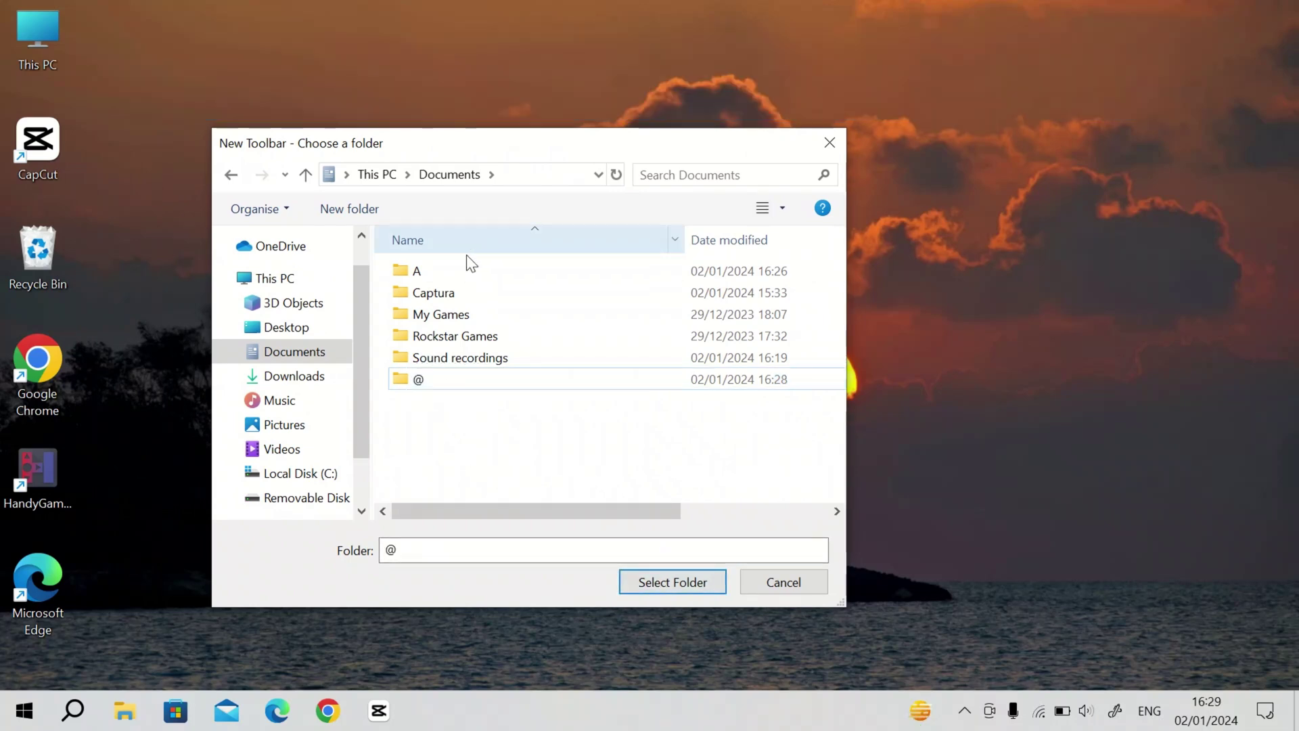
{"action": "left_click", "coordinate": [658, 580]}
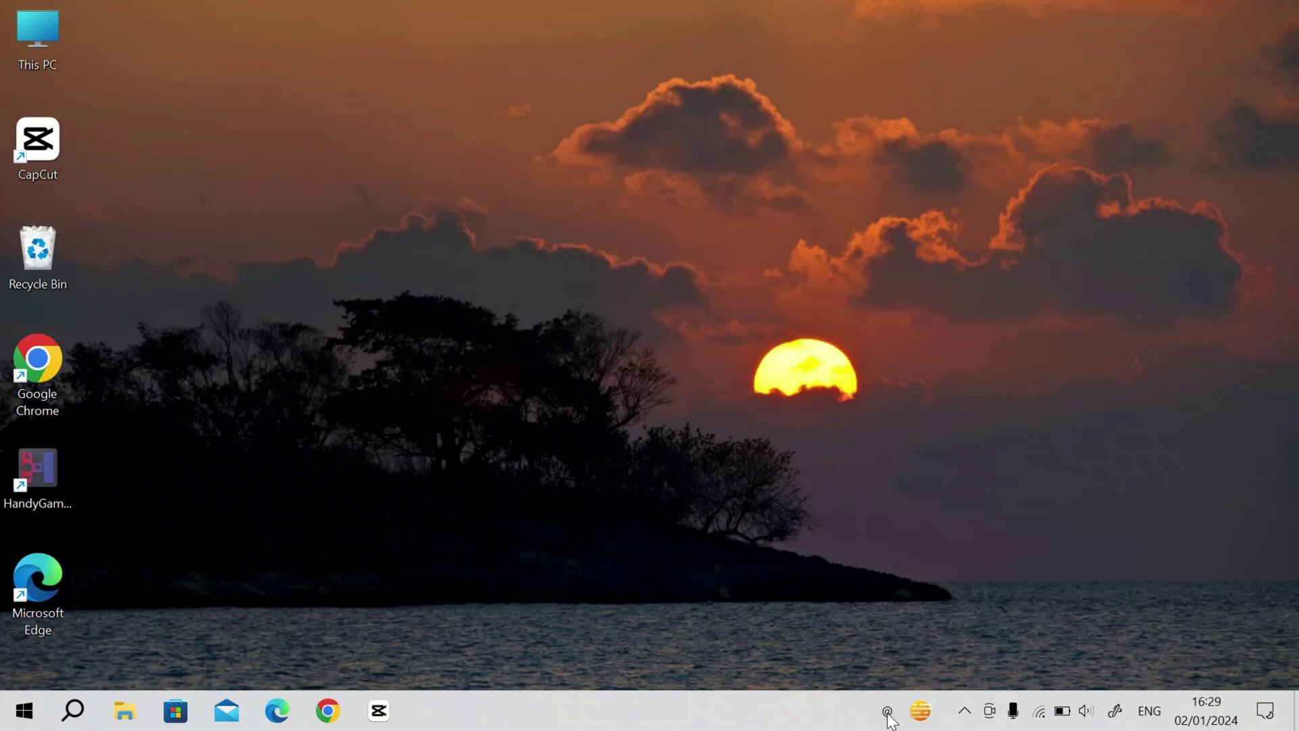
- Unlock the taskbar, place the @ toolbar before the pinned app icons so they sit near the centre, and lock the taskbar again
{"action": "right_click", "coordinate": [701, 721]}
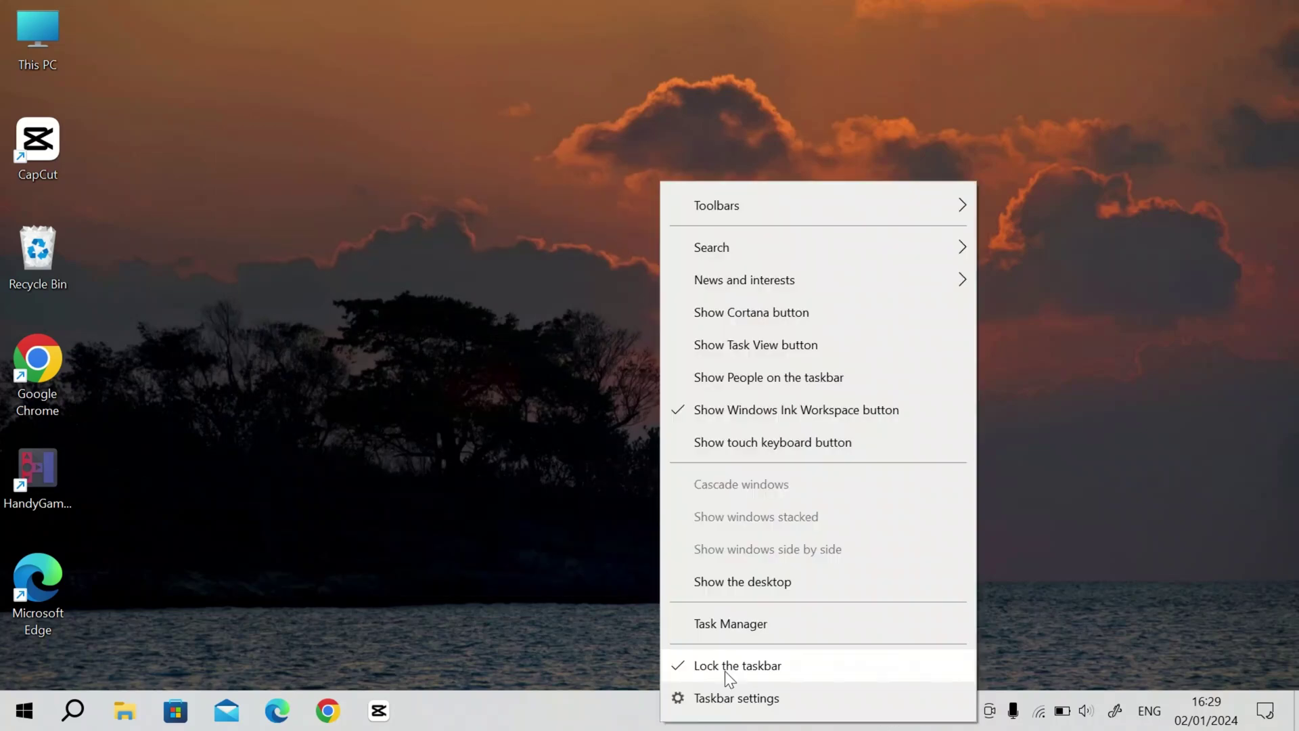
{"action": "left_click", "coordinate": [724, 665]}
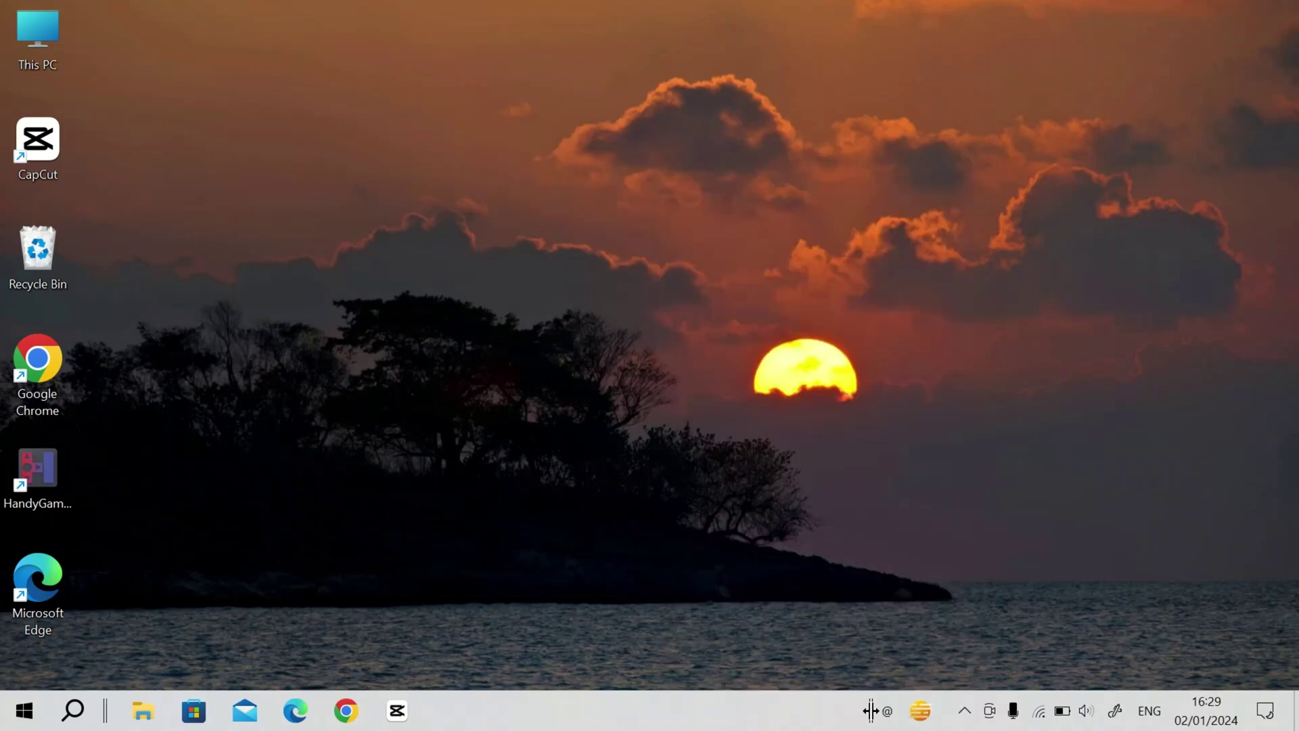
{"action": "left_click_drag", "start_coordinate": [682, 701], "coordinate": [112, 716]}
{"action": "left_click_drag", "start_coordinate": [382, 725], "coordinate": [395, 725]}
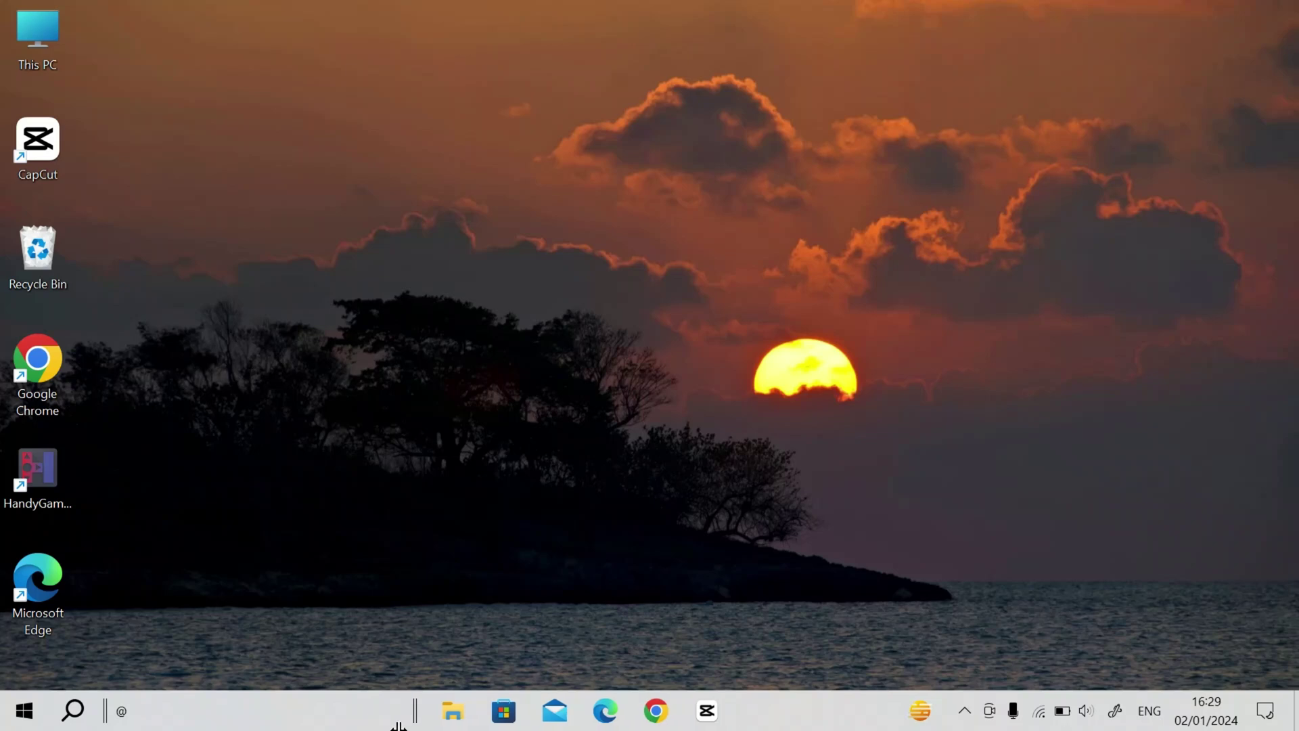
{"action": "right_click", "coordinate": [331, 723]}
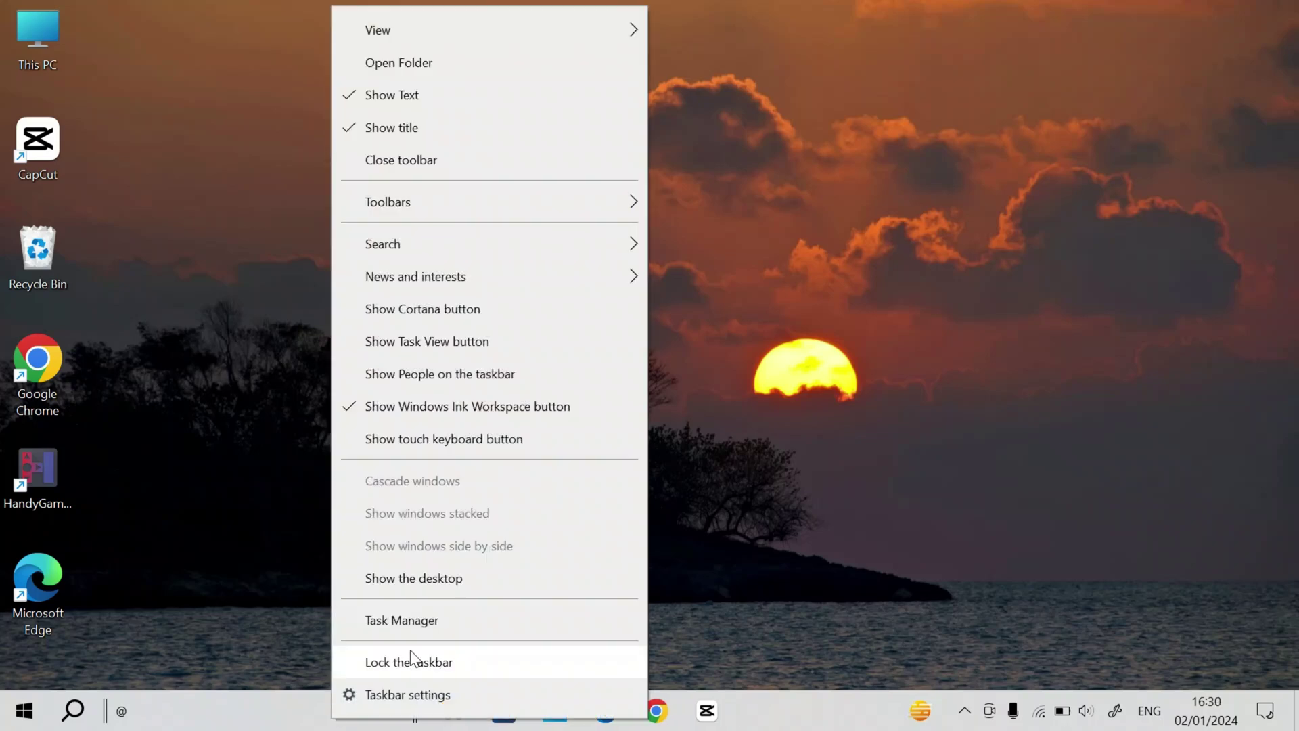
{"action": "left_click", "coordinate": [410, 660]}
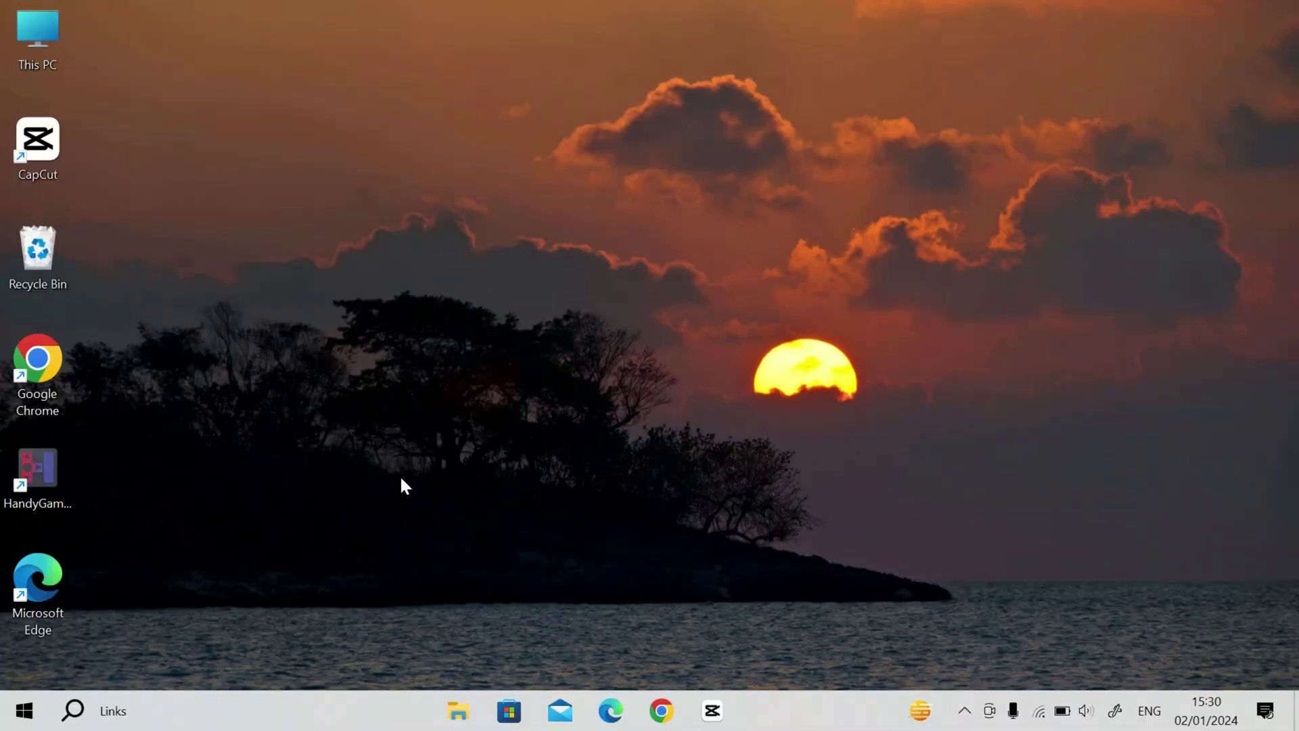
- Open File Explorer from the centred taskbar icons and maximise its window
{"action": "left_click", "coordinate": [457, 712]}
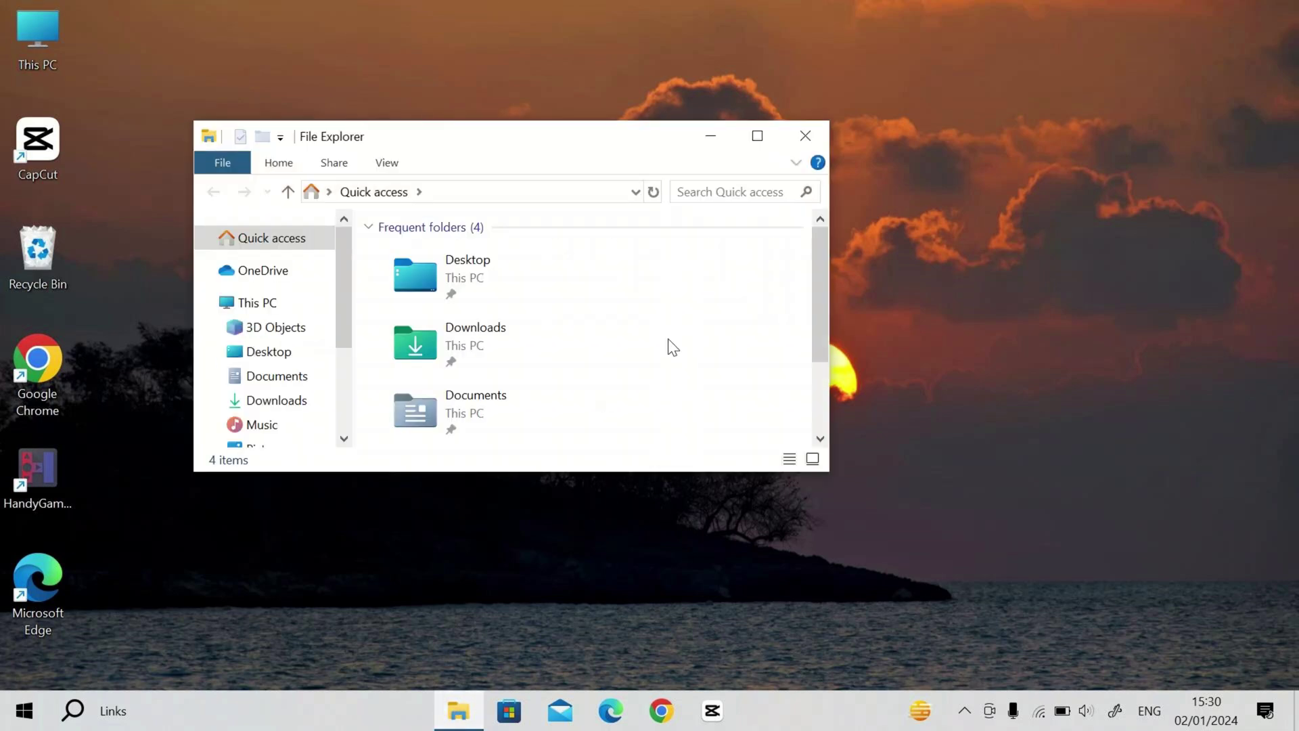
{"action": "left_click", "coordinate": [752, 143]}
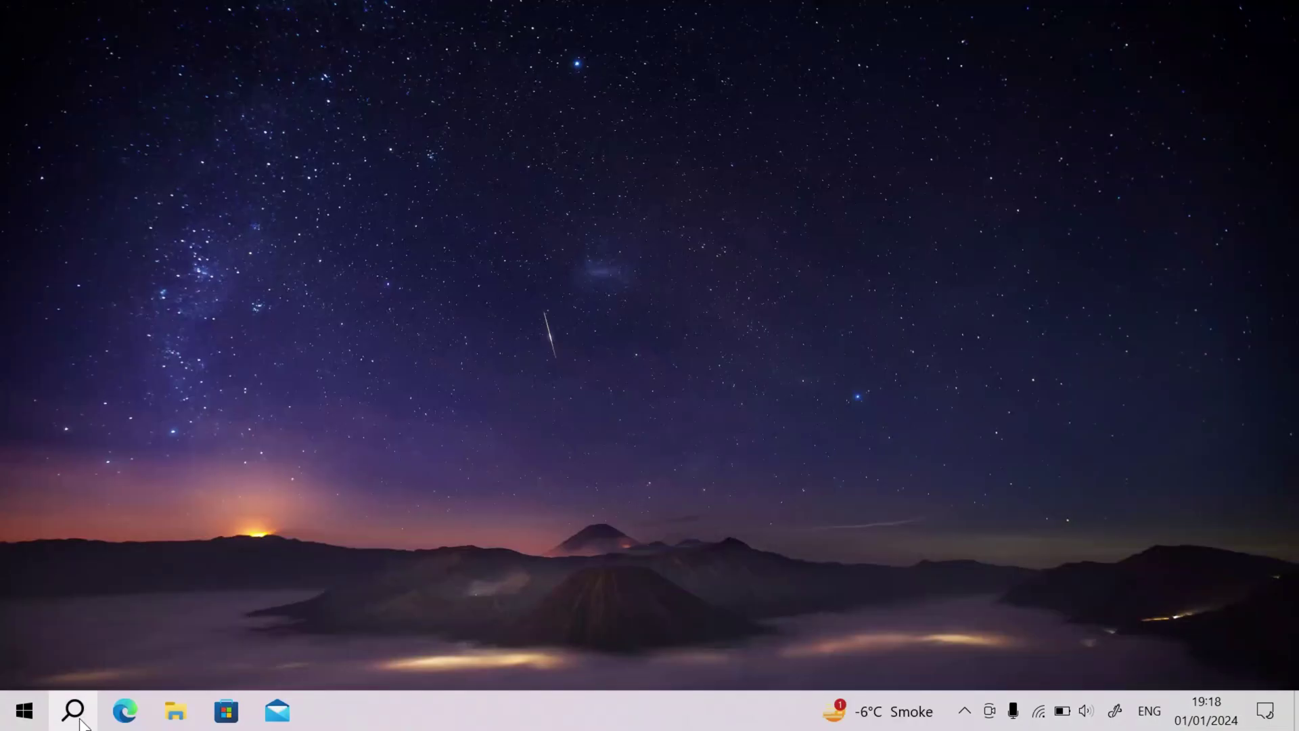
- Find the restore point settings through Windows search and create a system restore point described as "Win 10 restore"
{"action": "left_click", "coordinate": [80, 722]}
{"action": "type", "text": "re"}
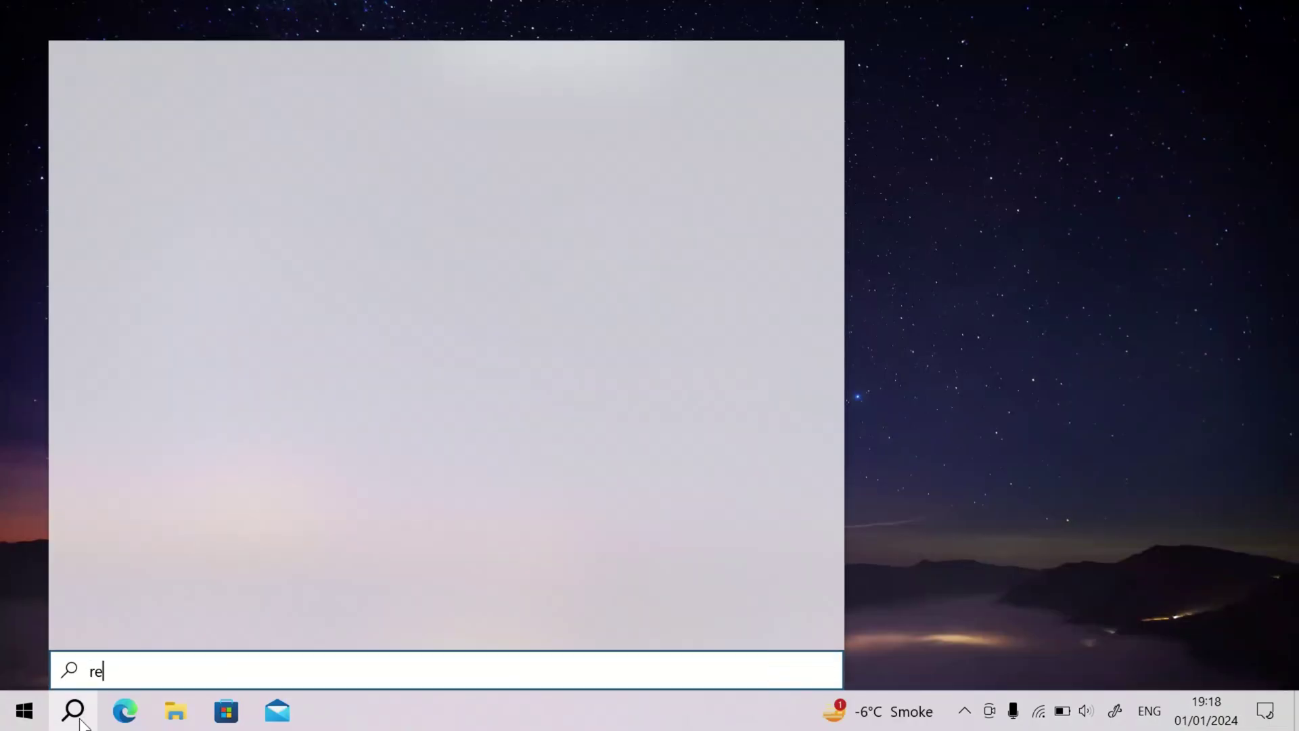
{"action": "type", "text": "store"}
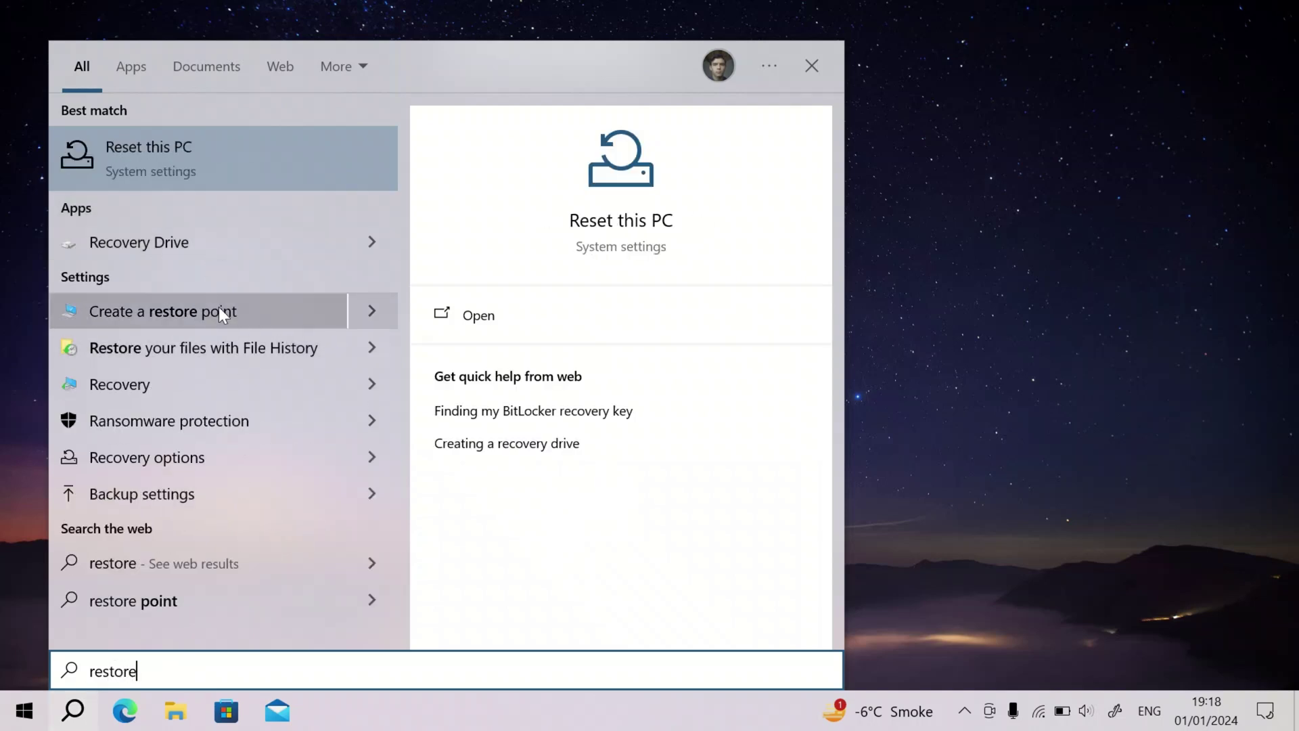
{"action": "left_click", "coordinate": [262, 312]}
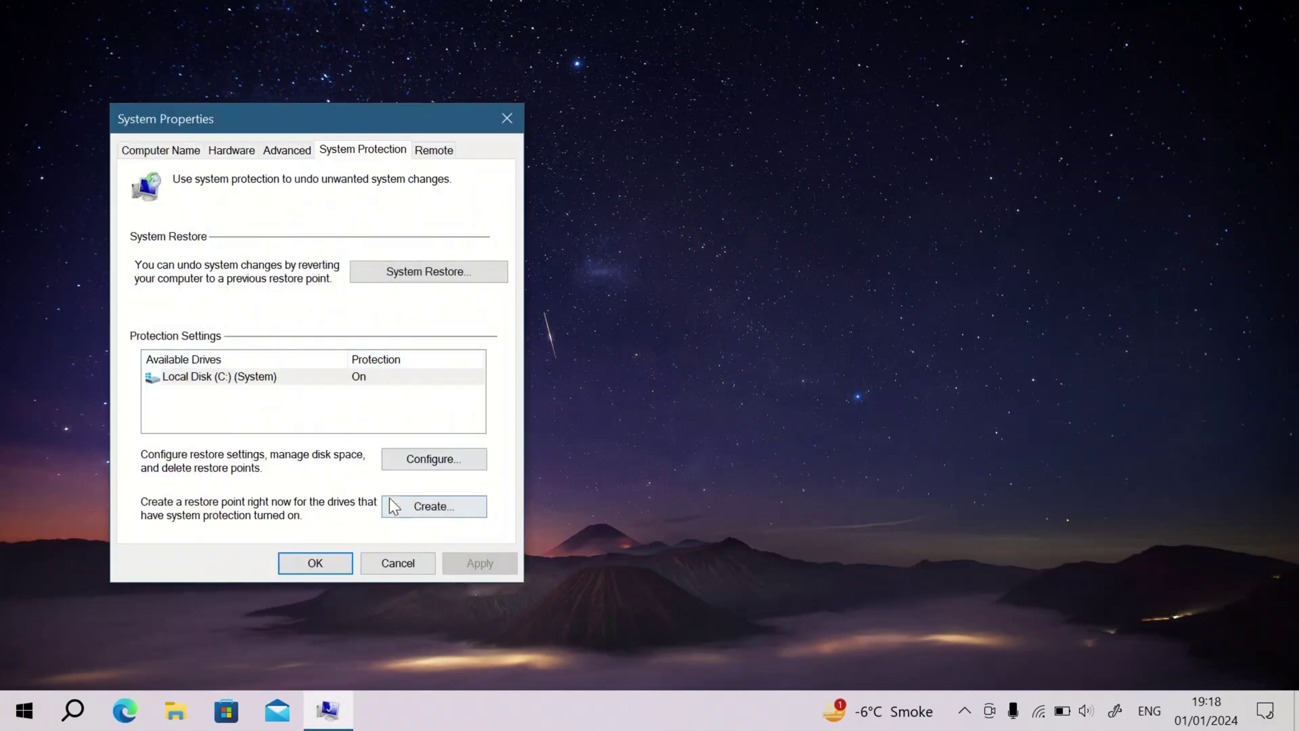
{"action": "left_click", "coordinate": [453, 506]}
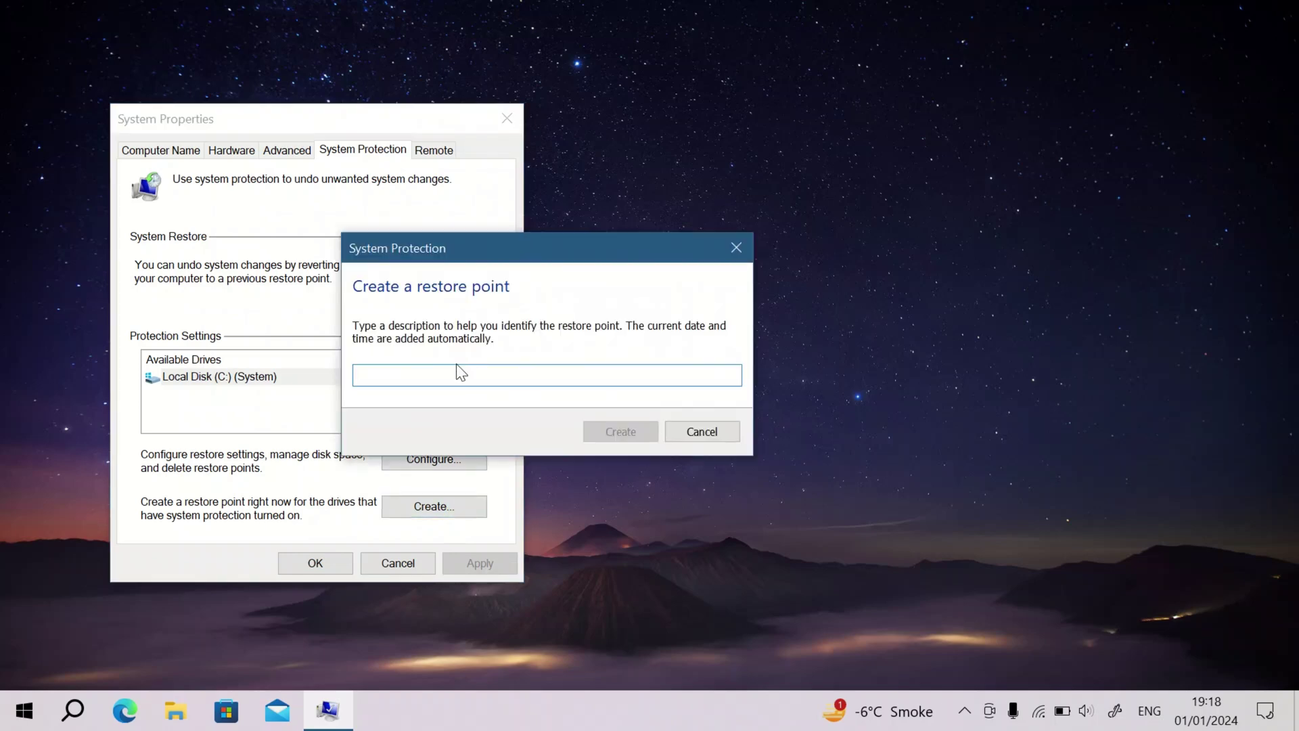
{"action": "type", "text": "Win 10 restore"}
{"action": "left_click", "coordinate": [644, 431]}
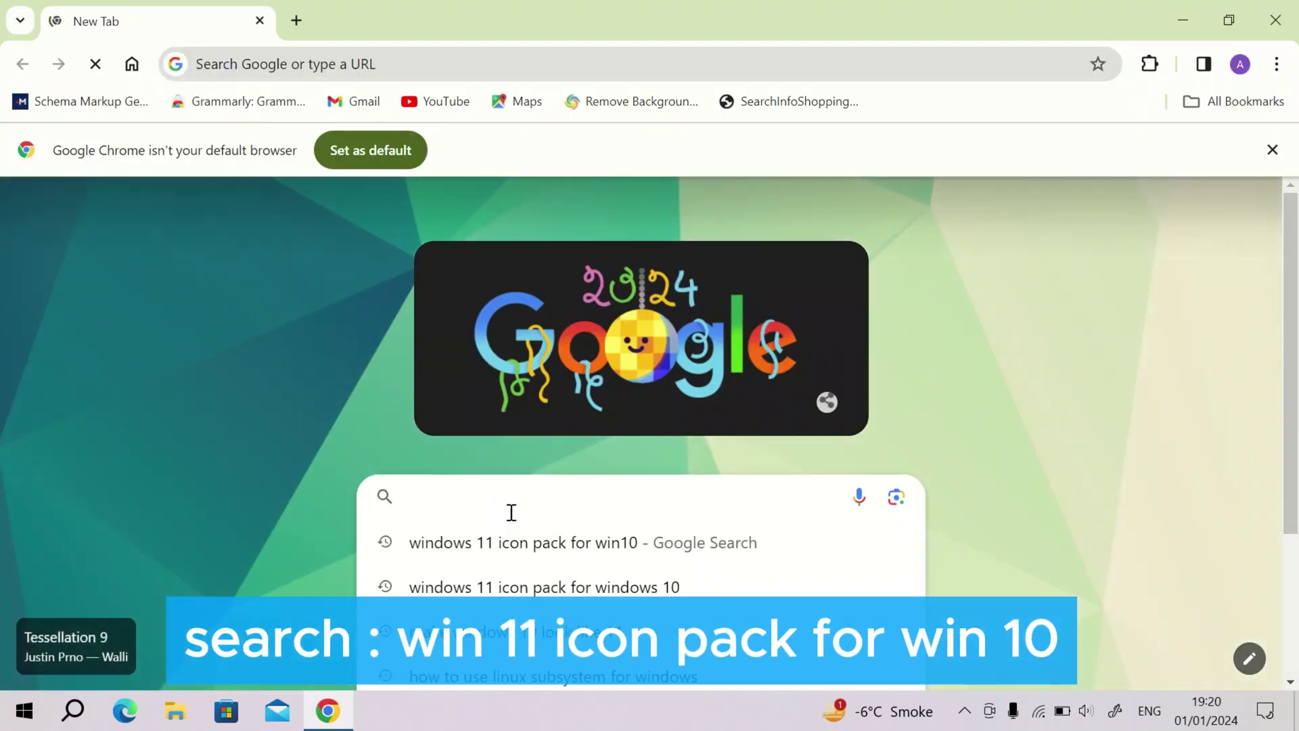
- In Chrome, search Google for "win 11 icon pack for win10" and open the vinstartheme.com page "Windows 11 Icon For Windows 10"
{"action": "type", "text": "in"}
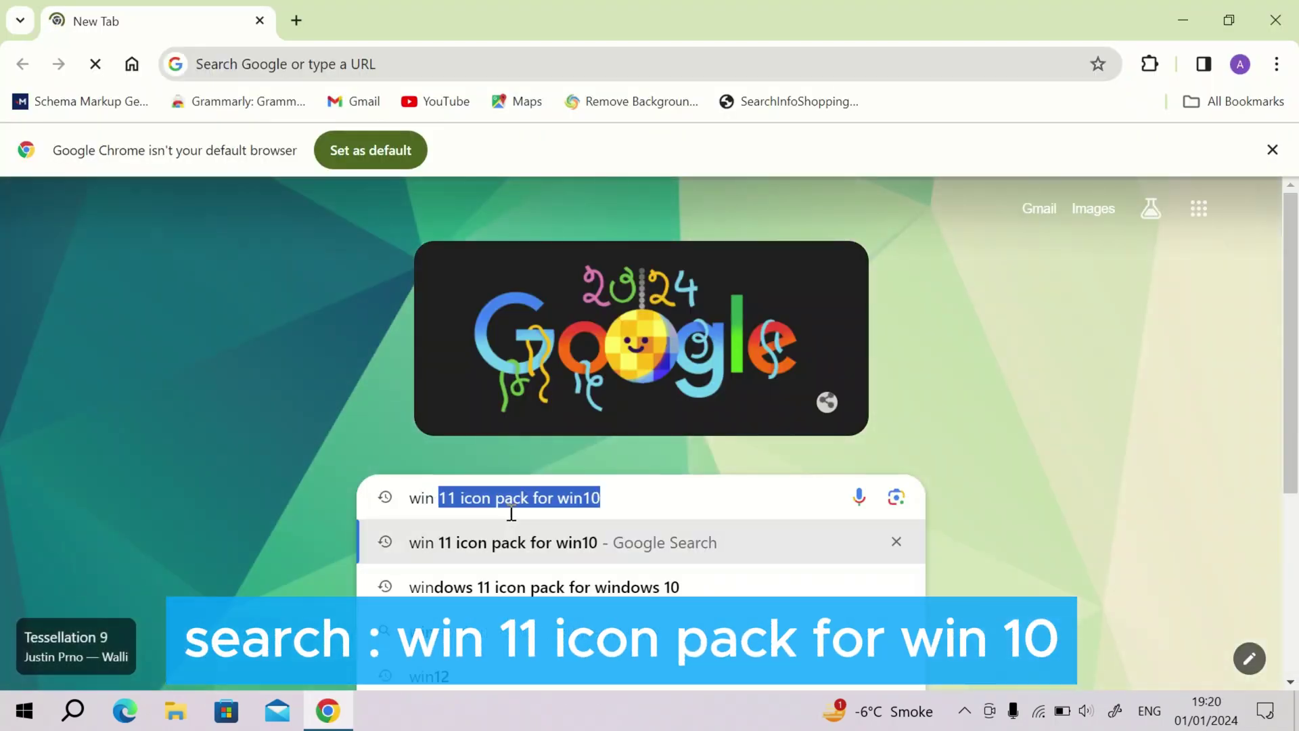
{"action": "key", "text": "Return"}
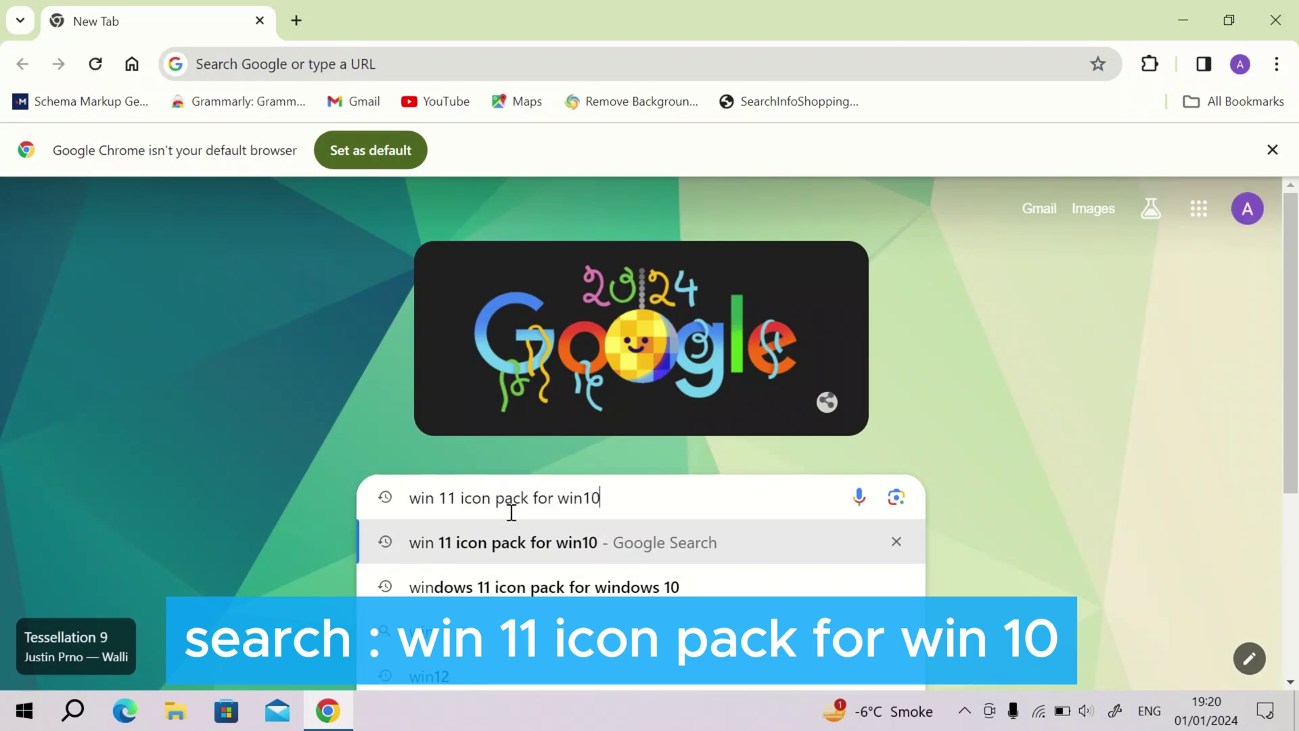
{"action": "scroll", "coordinate": [507, 521], "scroll_direction": "down", "scroll_amount": 10}
{"action": "scroll", "coordinate": [508, 521], "scroll_direction": "up", "scroll_amount": 6}
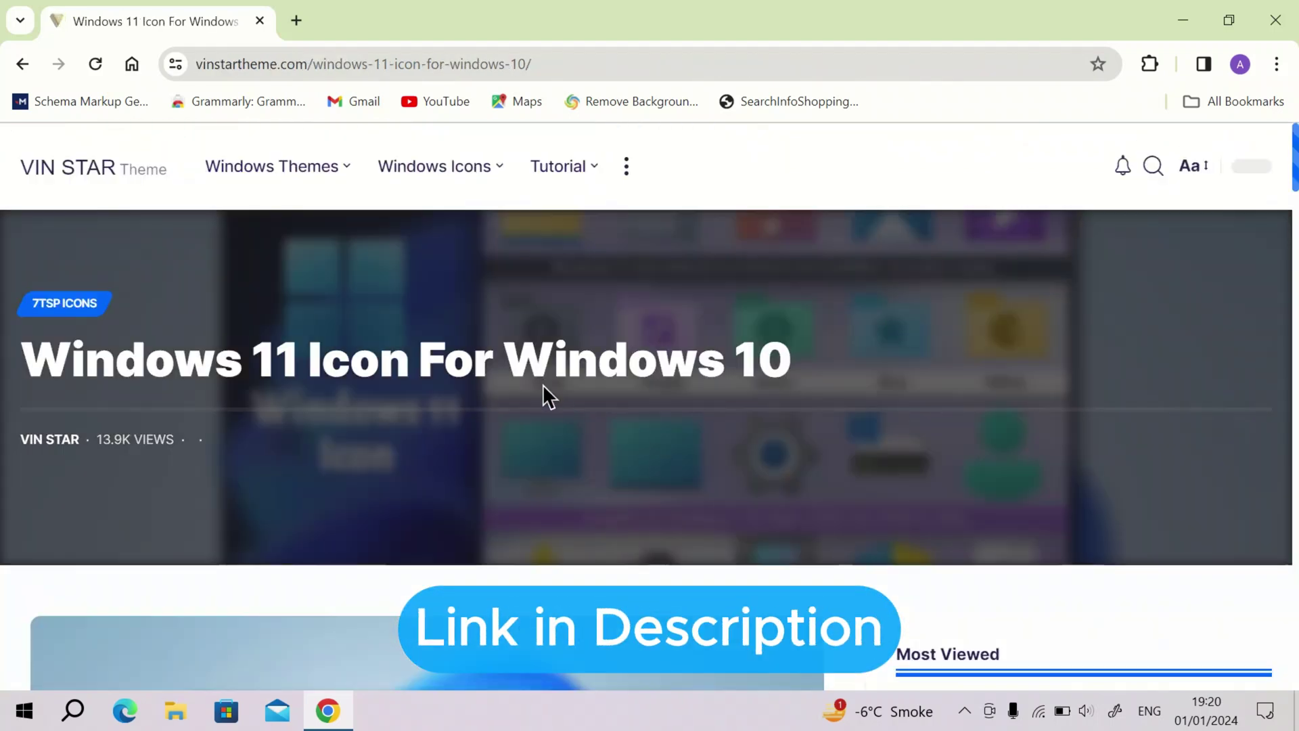
- Find the Windows 11 Icon .zip download on the page and continue to its 7TSP Icon Pack safe download page
{"action": "scroll", "coordinate": [611, 423], "scroll_direction": "down", "scroll_amount": 11}
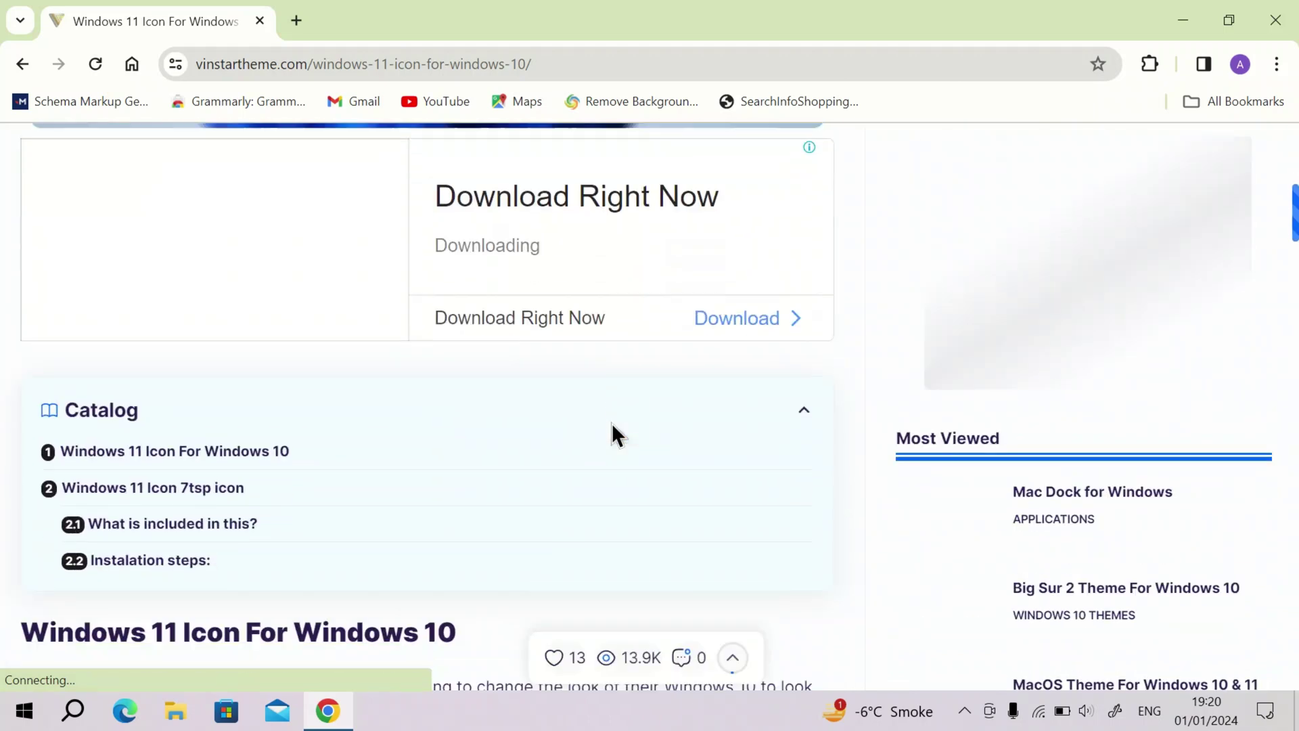
{"action": "scroll", "coordinate": [611, 424], "scroll_direction": "down", "scroll_amount": 5}
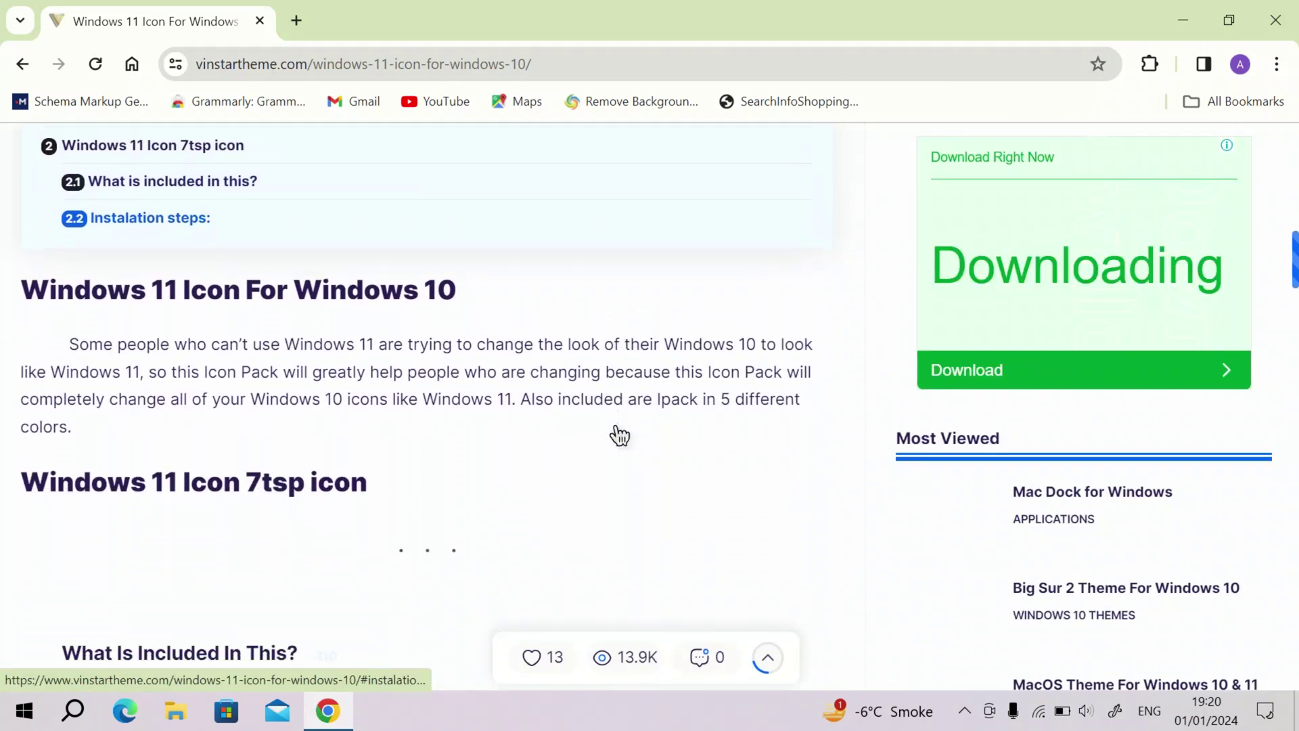
{"action": "scroll", "coordinate": [617, 427], "scroll_direction": "down", "scroll_amount": 6}
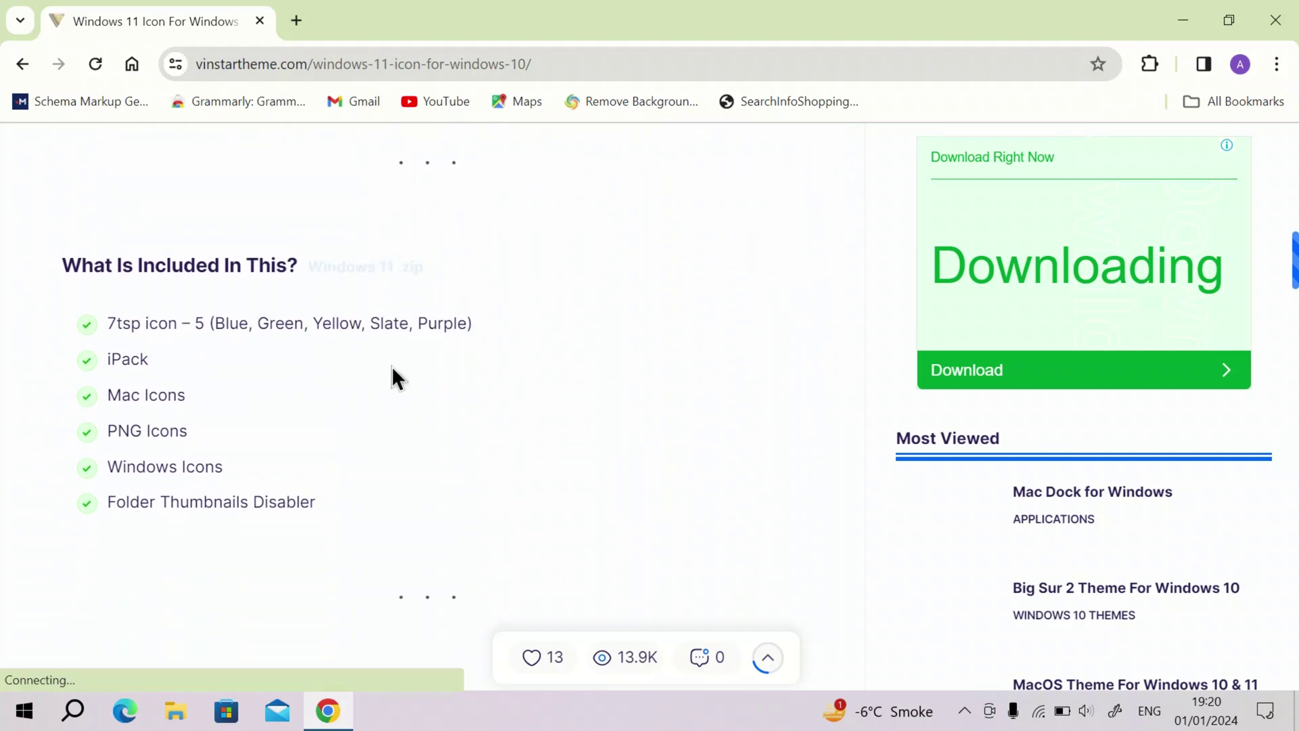
{"action": "scroll", "coordinate": [541, 370], "scroll_direction": "down", "scroll_amount": 6}
{"action": "scroll", "coordinate": [541, 371], "scroll_direction": "down", "scroll_amount": 5}
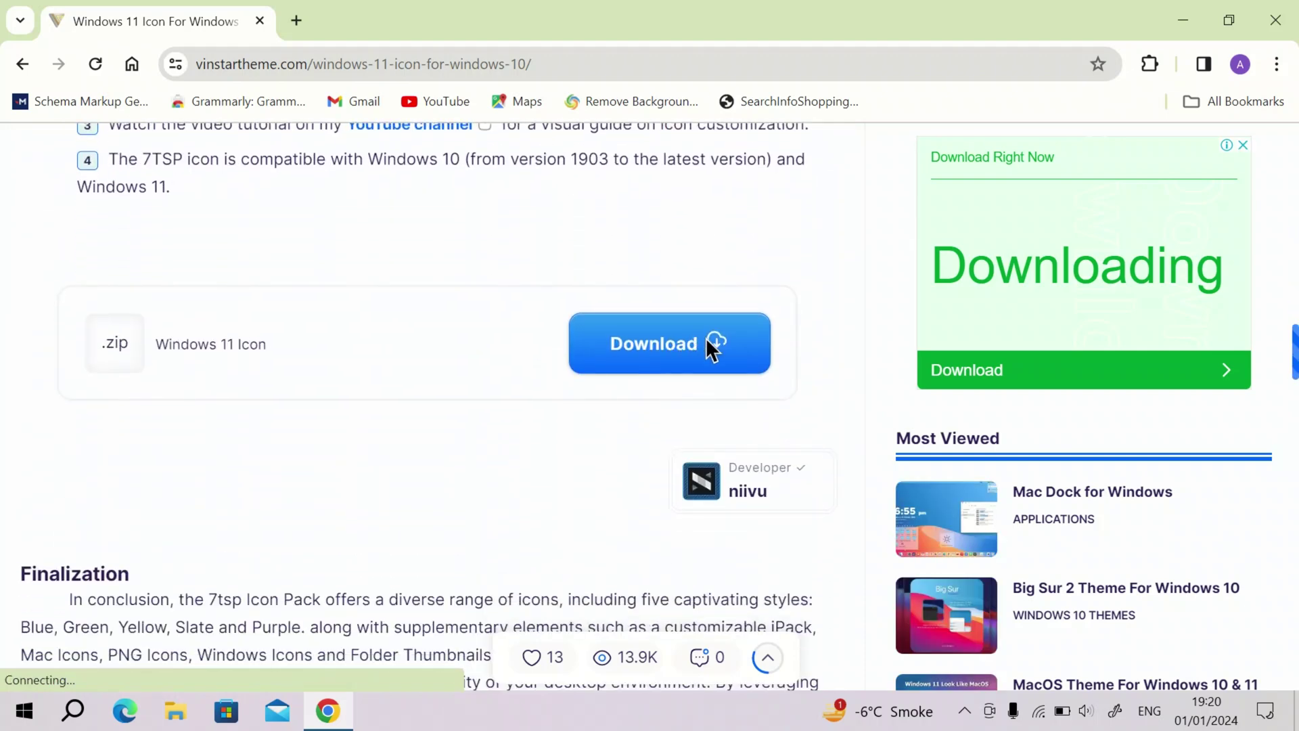
{"action": "left_click", "coordinate": [705, 338]}
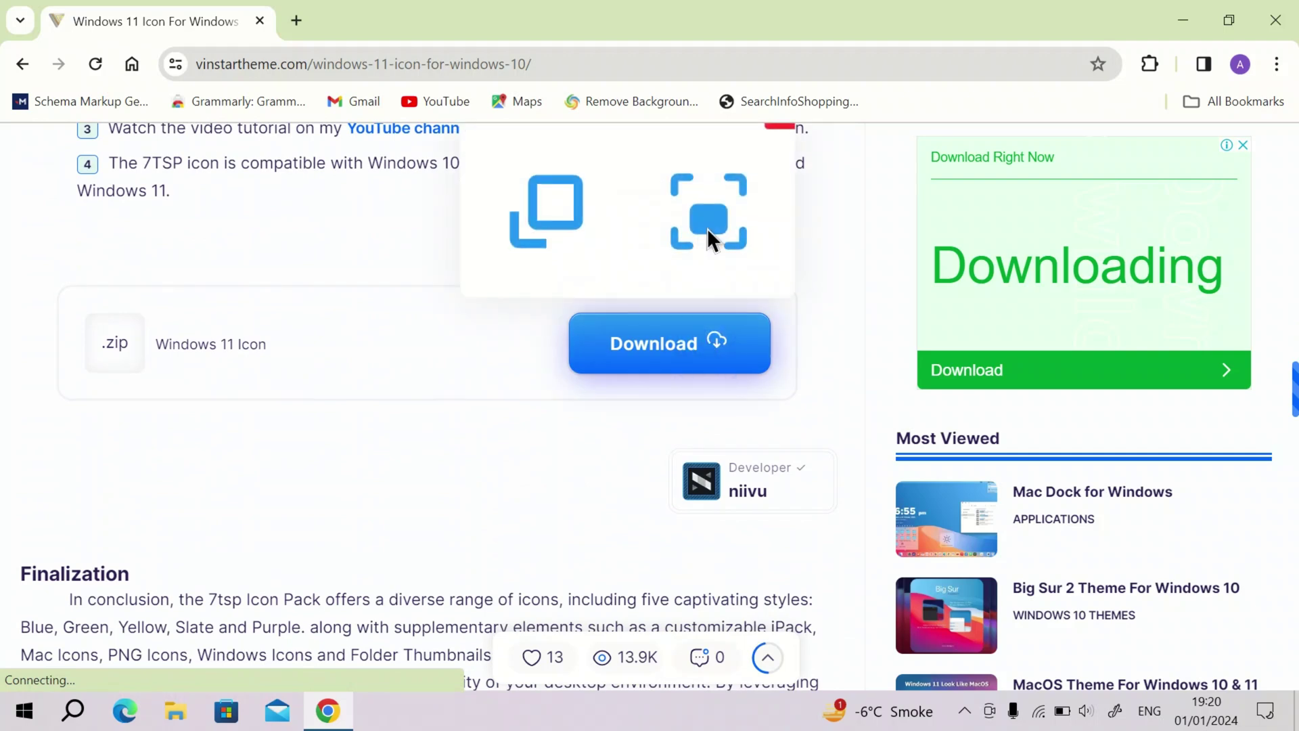
{"action": "scroll", "coordinate": [708, 229], "scroll_direction": "up", "scroll_amount": 3}
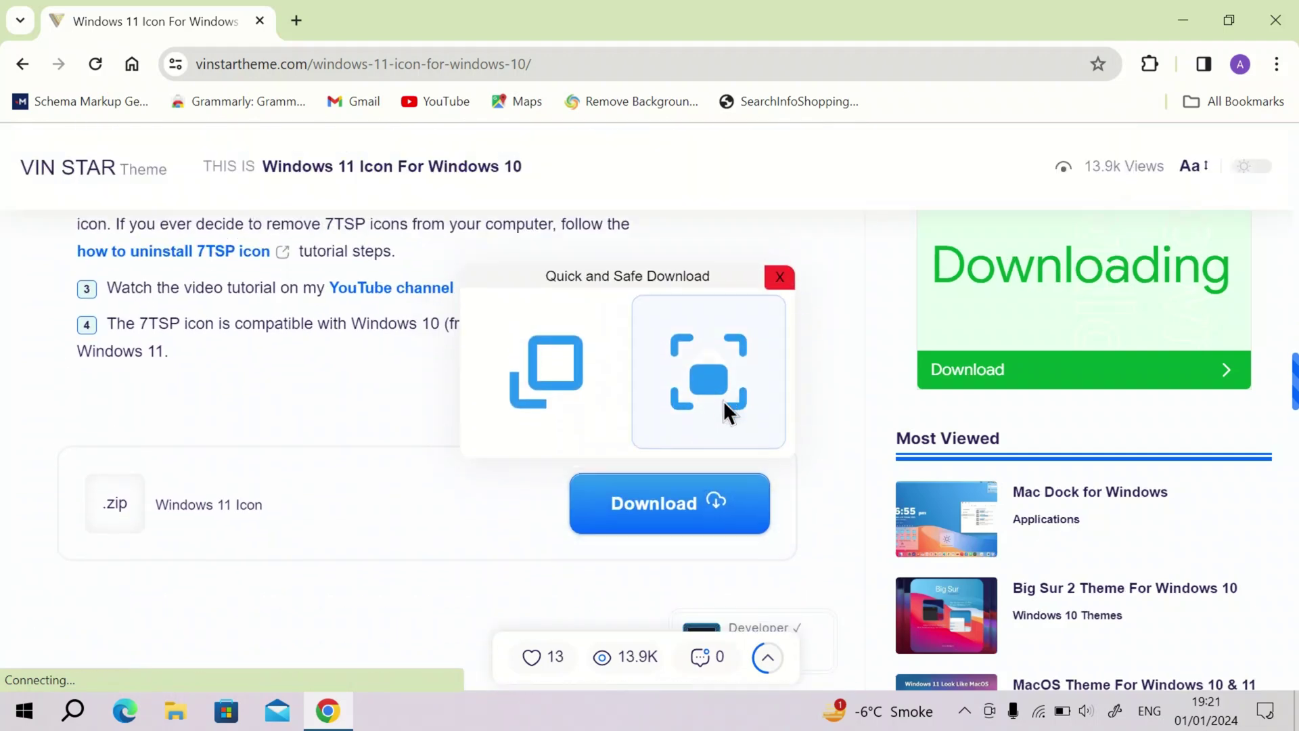
{"action": "left_click", "coordinate": [723, 401]}
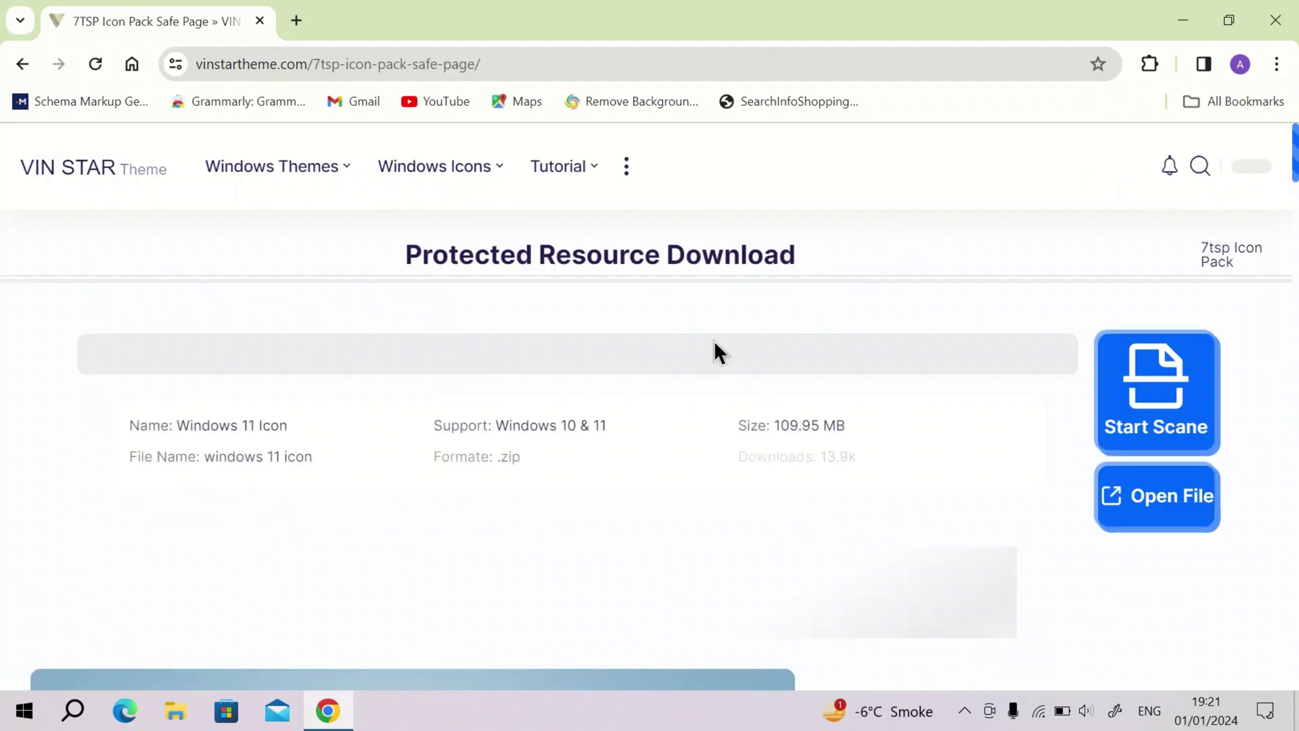
- Run the file scan on the download page and start downloading the Windows 11 icon .zip
{"action": "left_click", "coordinate": [1134, 404]}
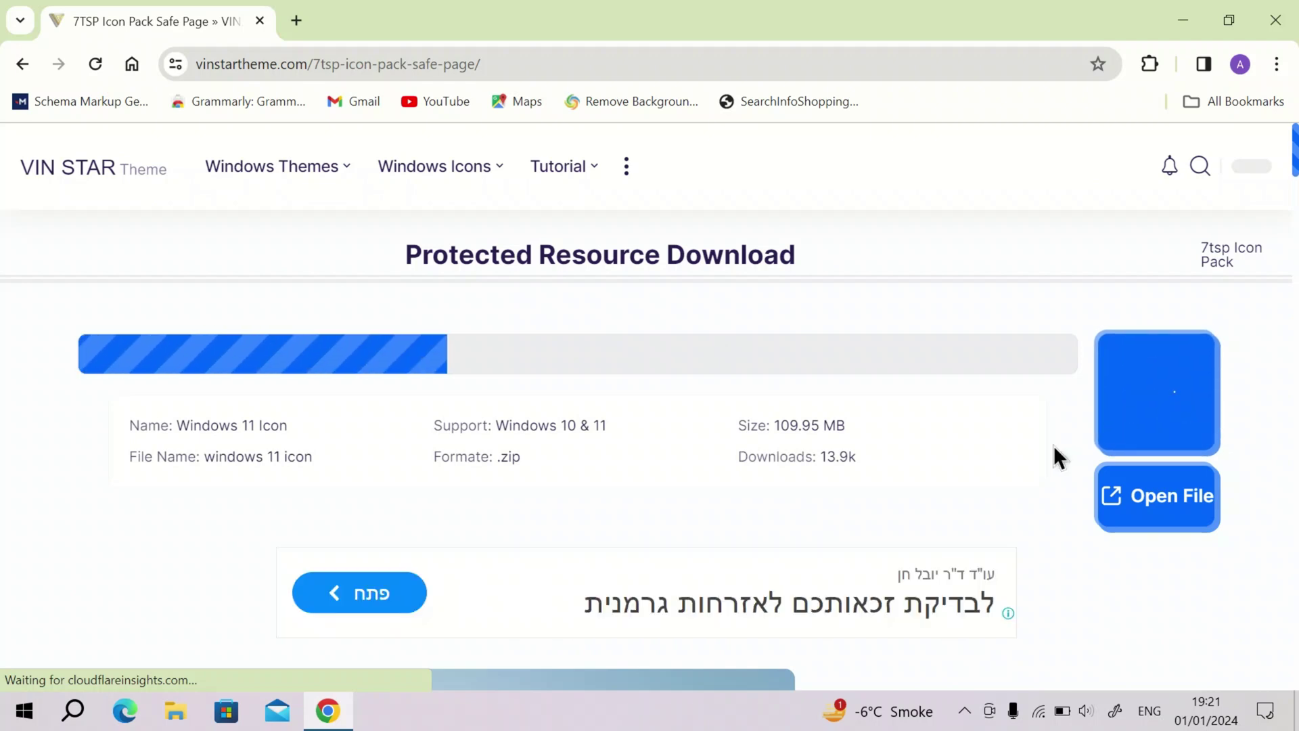
{"action": "scroll", "coordinate": [1053, 445], "scroll_direction": "down", "scroll_amount": 5}
{"action": "scroll", "coordinate": [919, 528], "scroll_direction": "up", "scroll_amount": 5}
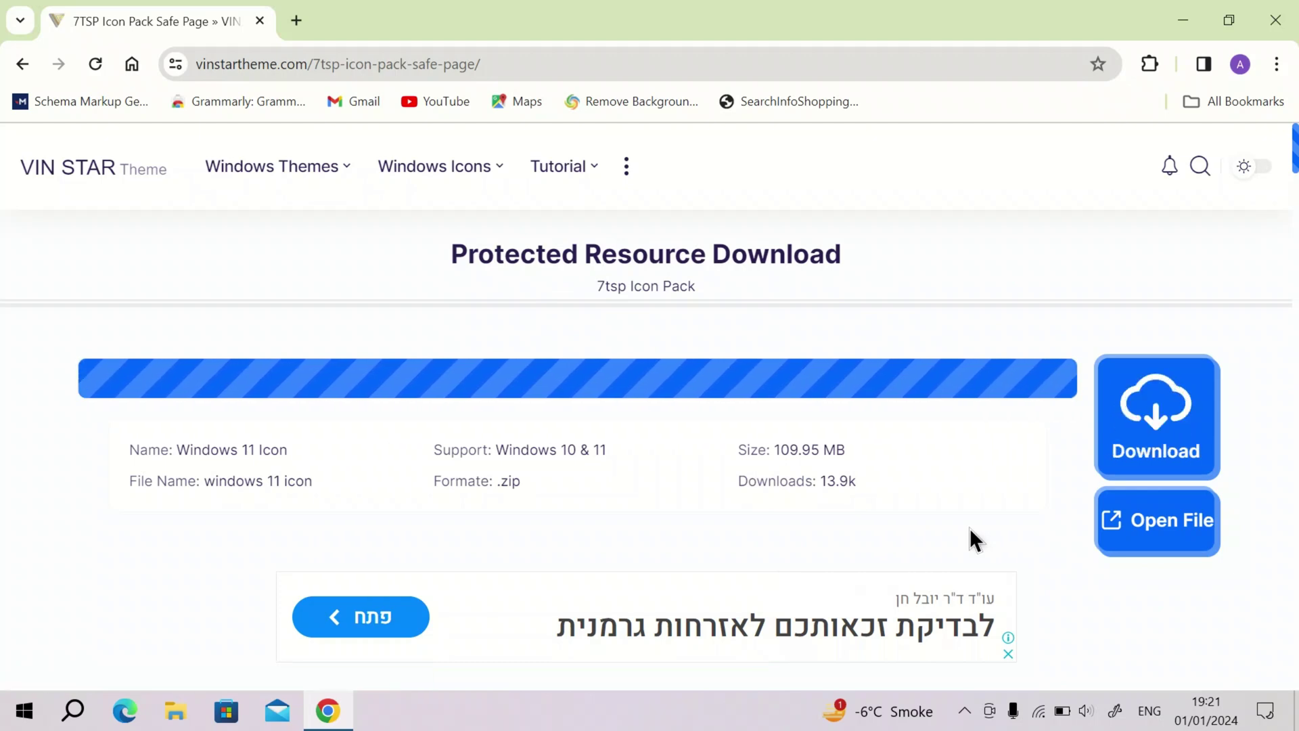
{"action": "left_click", "coordinate": [1146, 455]}
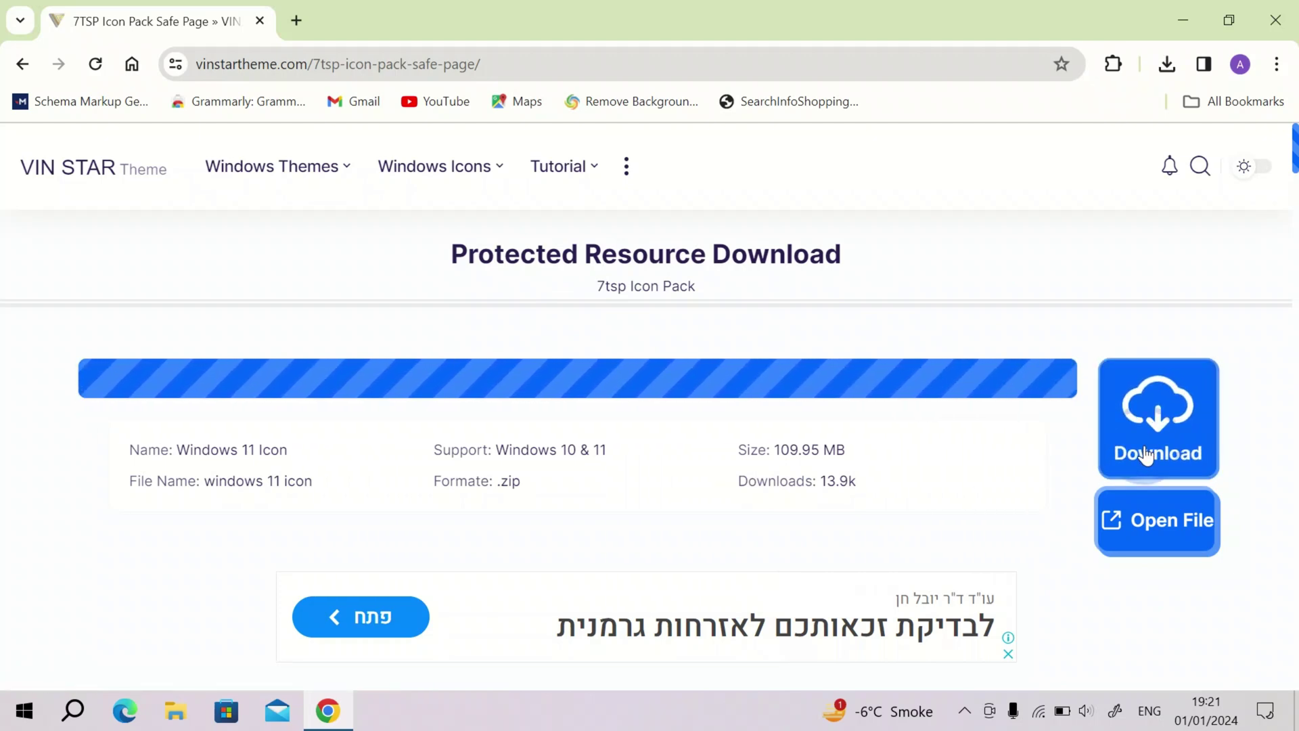
{"action": "scroll", "coordinate": [1144, 443], "scroll_direction": "down", "scroll_amount": 1}
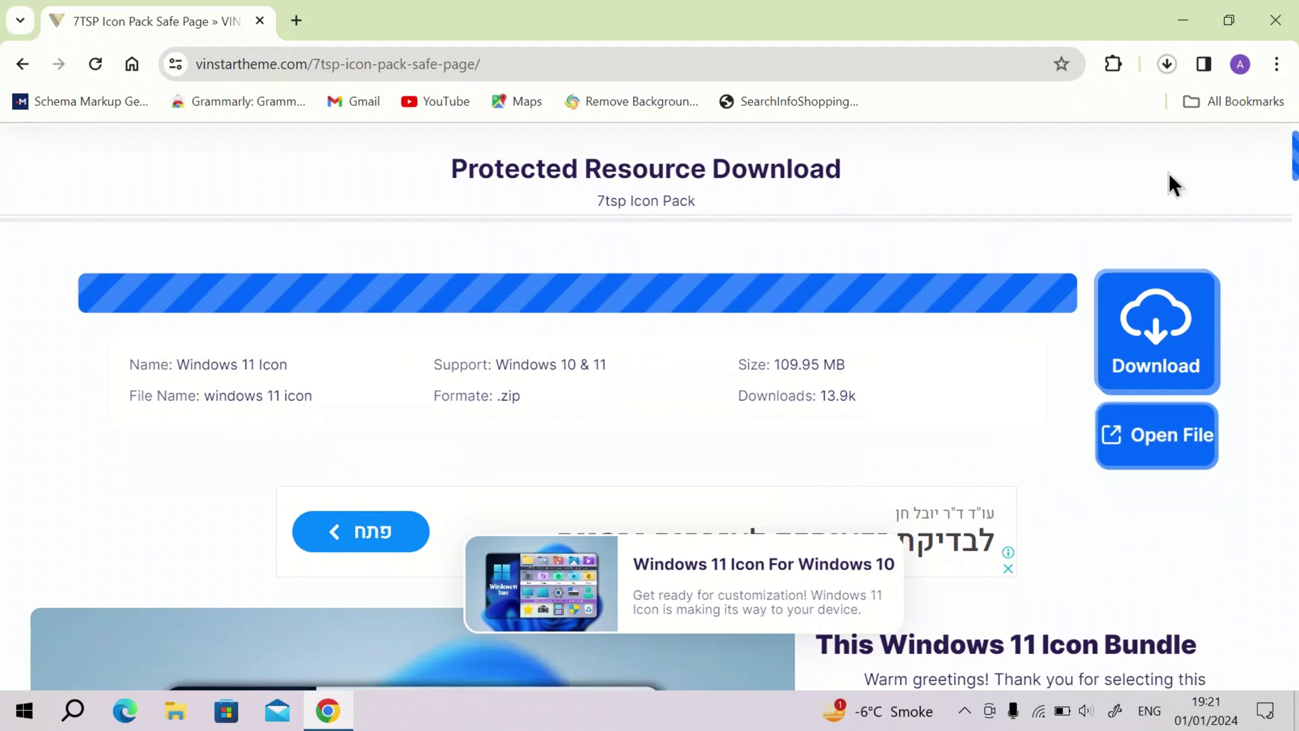
- Locate the icon pack archive in the Downloads folder and extract it with WinRAR to "windows 11 icon by VIN STAR (Scanned)" there
{"action": "left_click", "coordinate": [1168, 65]}
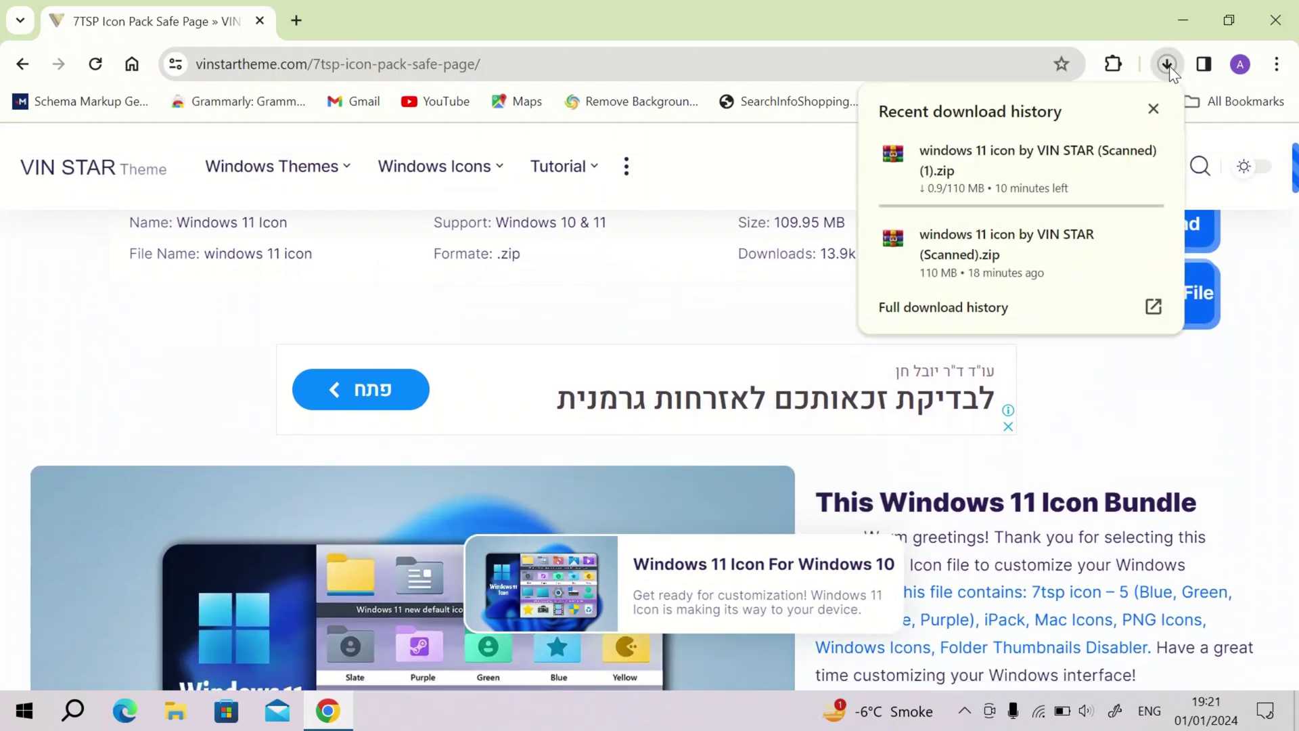
{"action": "left_click", "coordinate": [1113, 153]}
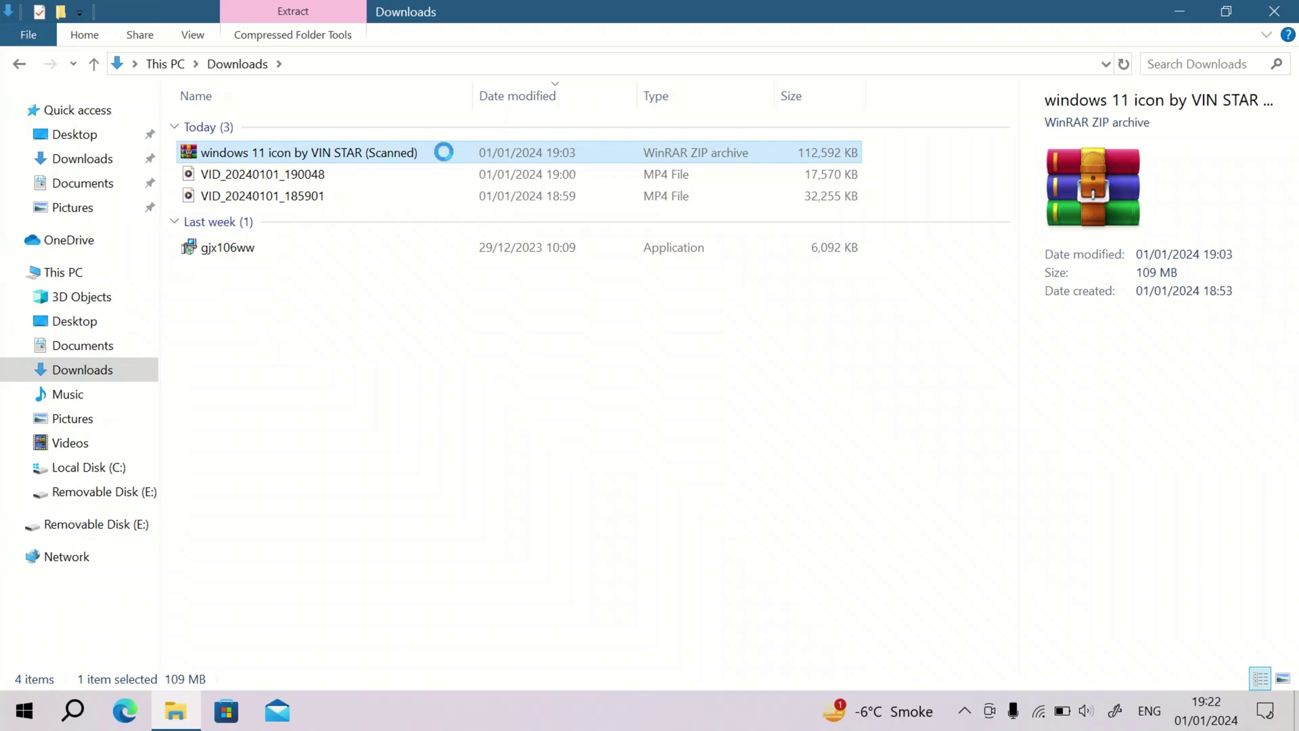
{"action": "right_click", "coordinate": [445, 153]}
{"action": "left_click", "coordinate": [550, 230]}
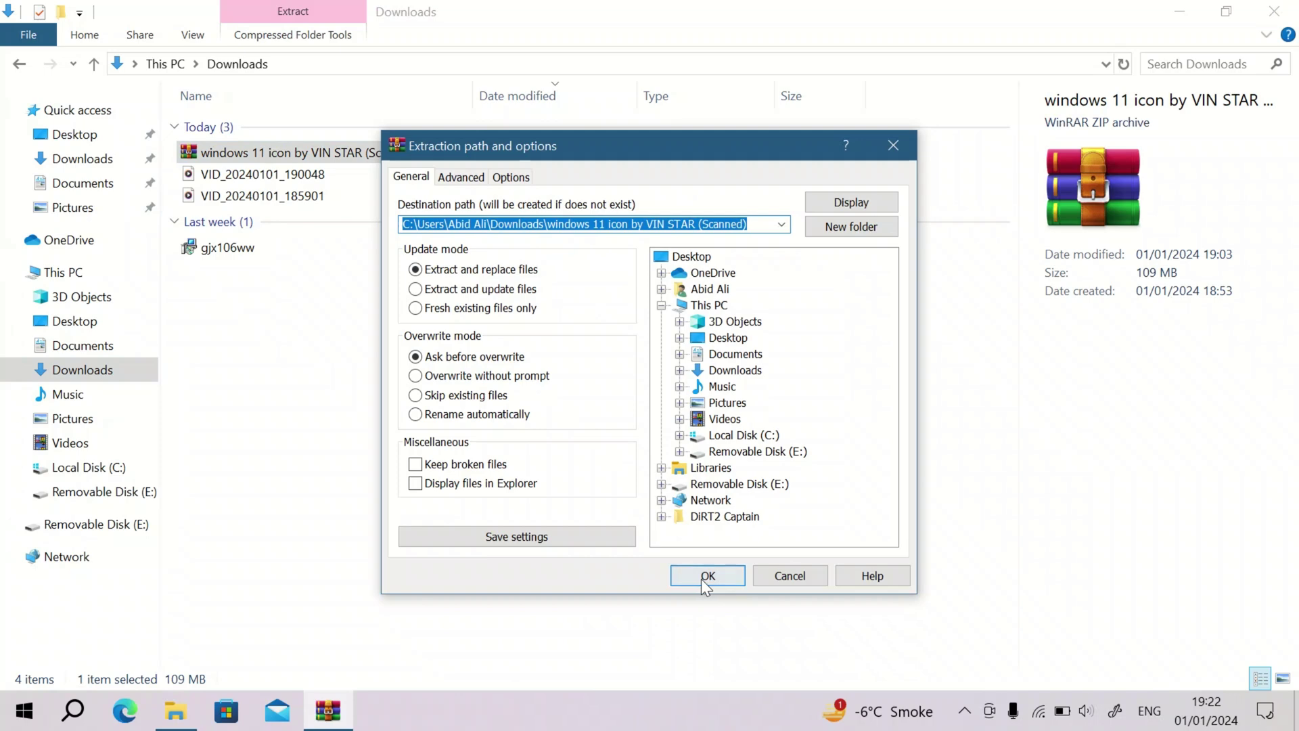
{"action": "left_click", "coordinate": [709, 577]}
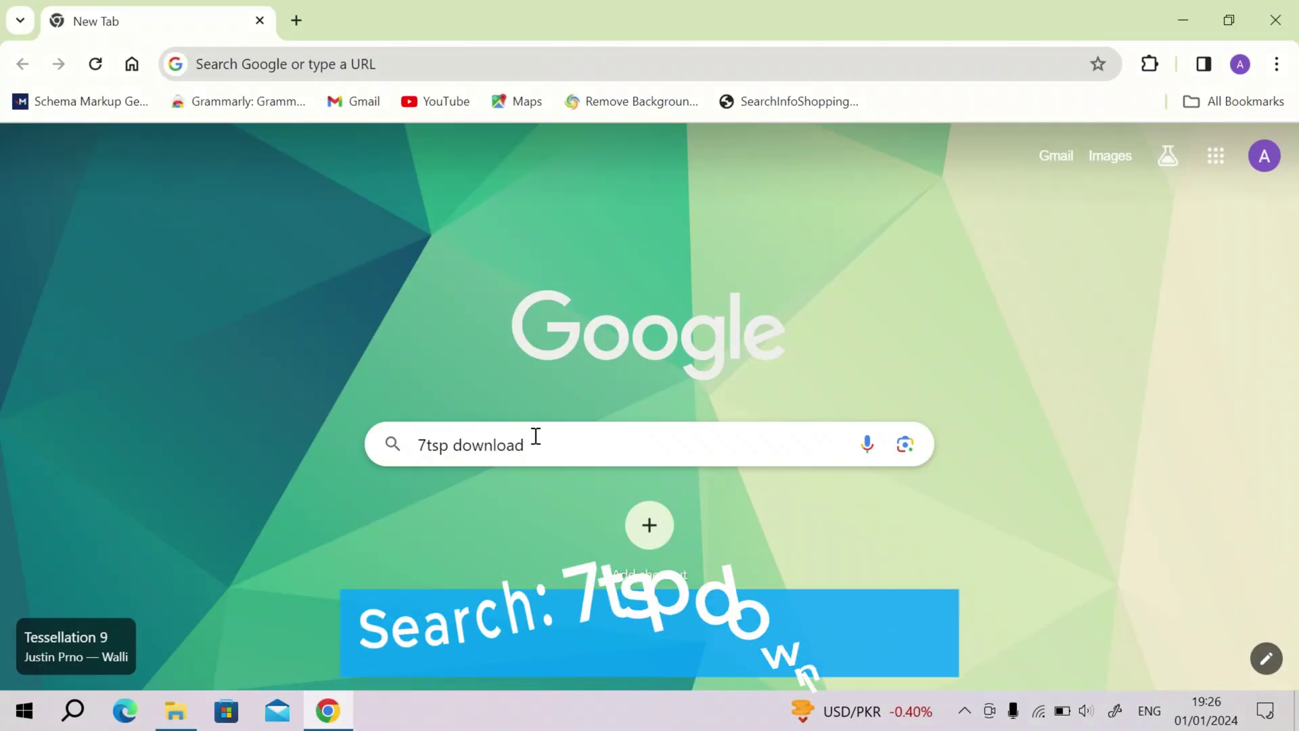
- Search Google for "7tsp download" and open the SkinPack page "7TSP GUI 2019 Edition"
{"action": "key", "text": "Return"}
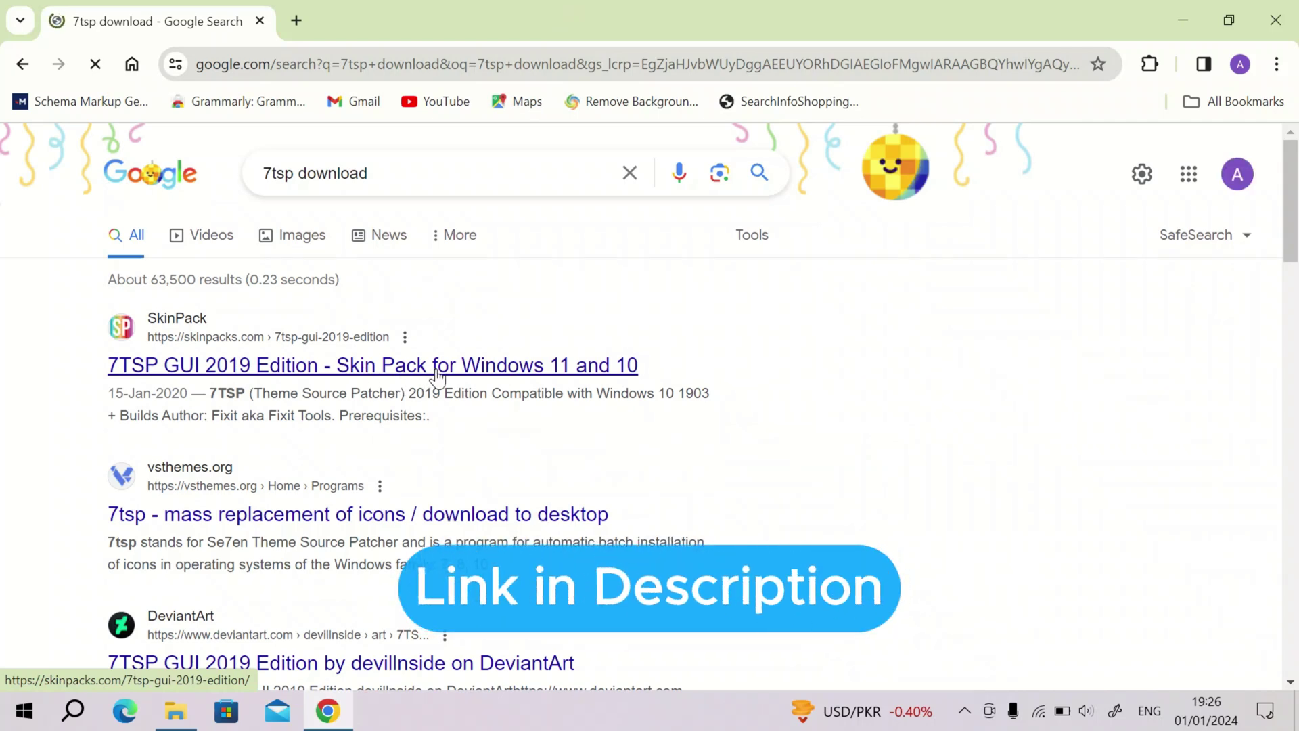
{"action": "scroll", "coordinate": [525, 385], "scroll_direction": "down", "scroll_amount": 5}
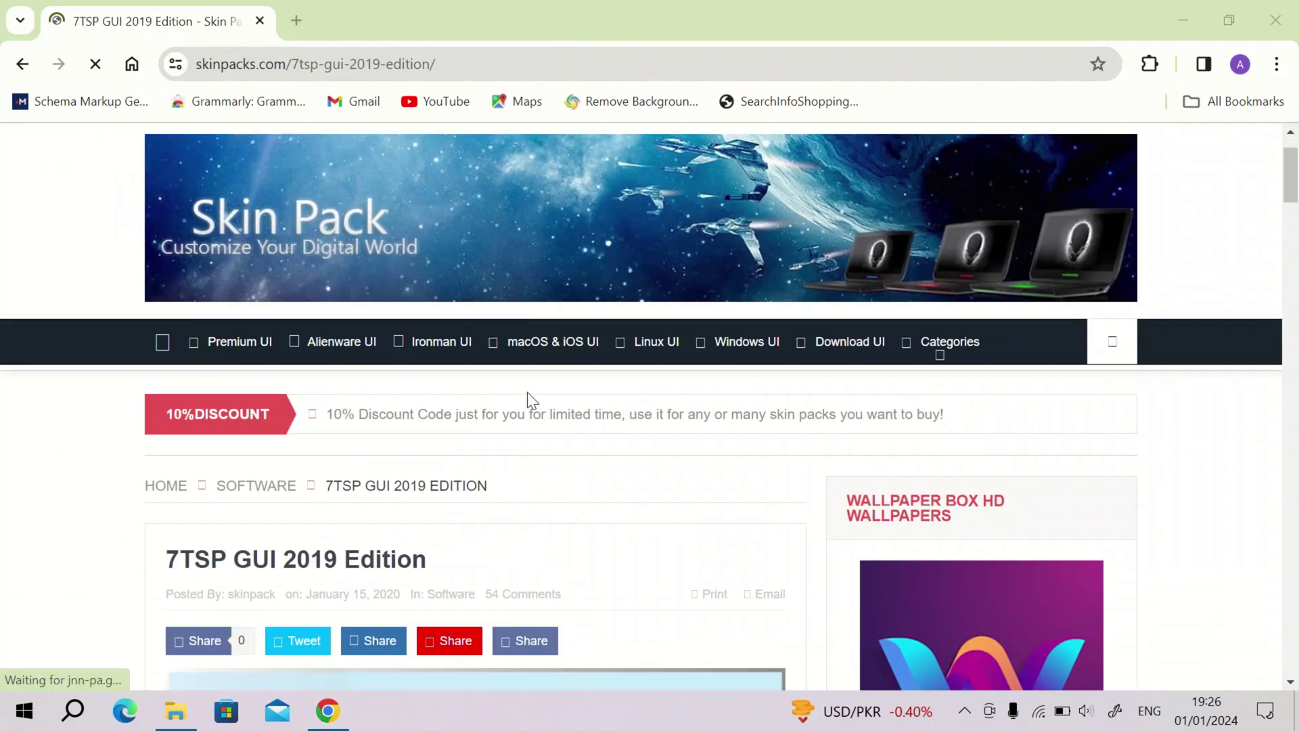
- Find the download link on the 7TSP GUI 2019 Edition page, download 7tsp_gui_2019_edition.zip and check the browser's downloads
{"action": "scroll", "coordinate": [697, 297], "scroll_direction": "down", "scroll_amount": 8}
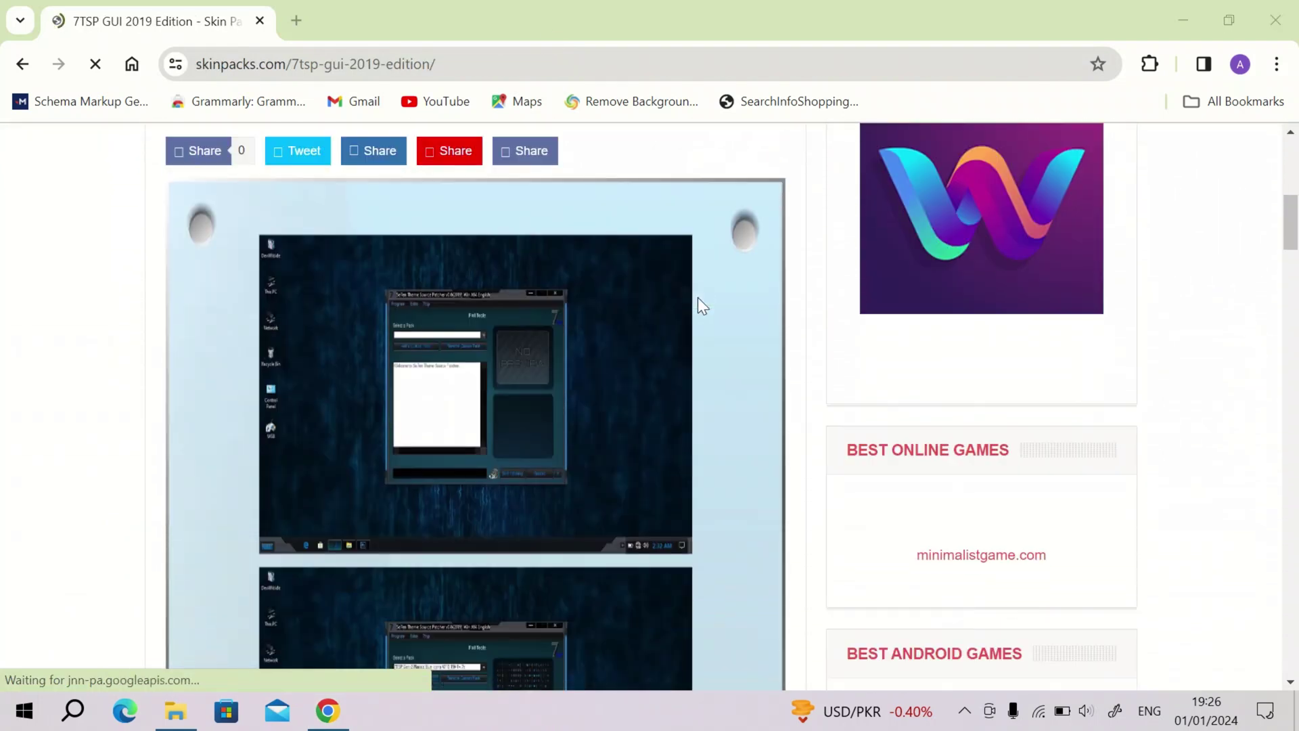
{"action": "scroll", "coordinate": [698, 301], "scroll_direction": "down", "scroll_amount": 10}
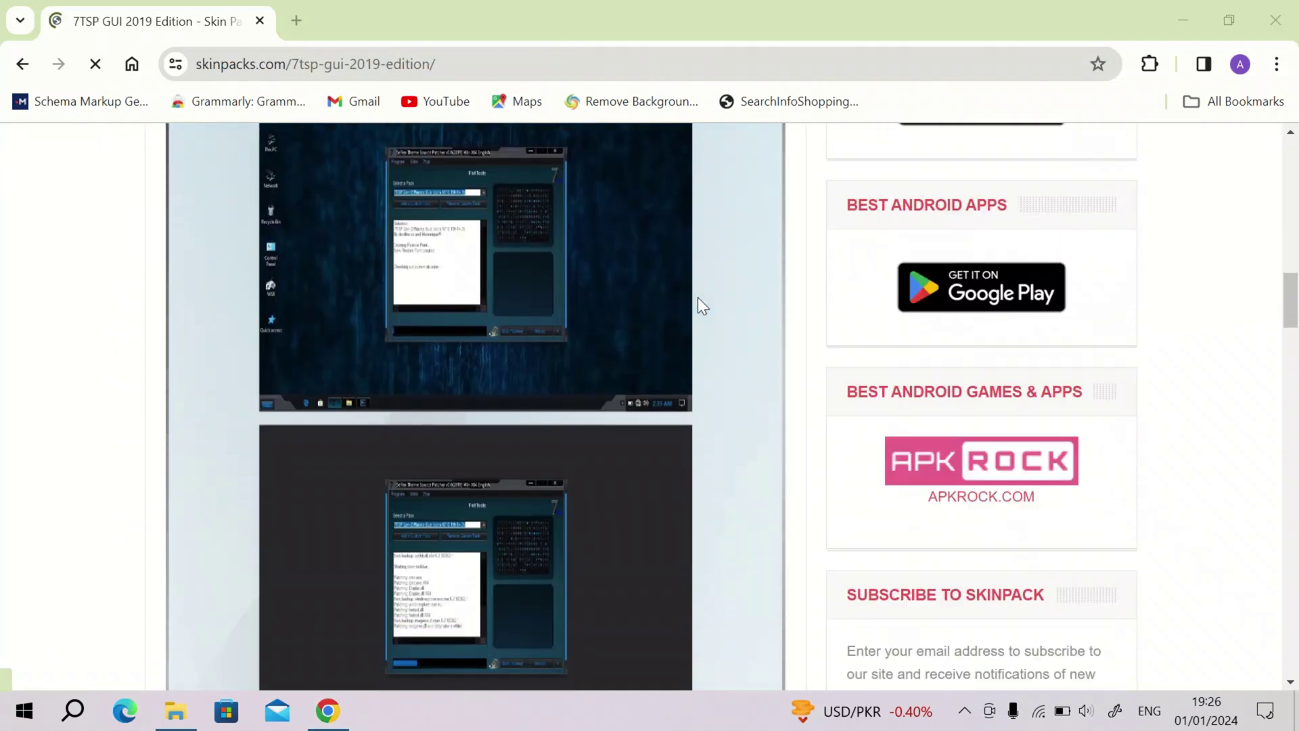
{"action": "scroll", "coordinate": [698, 298], "scroll_direction": "down", "scroll_amount": 10}
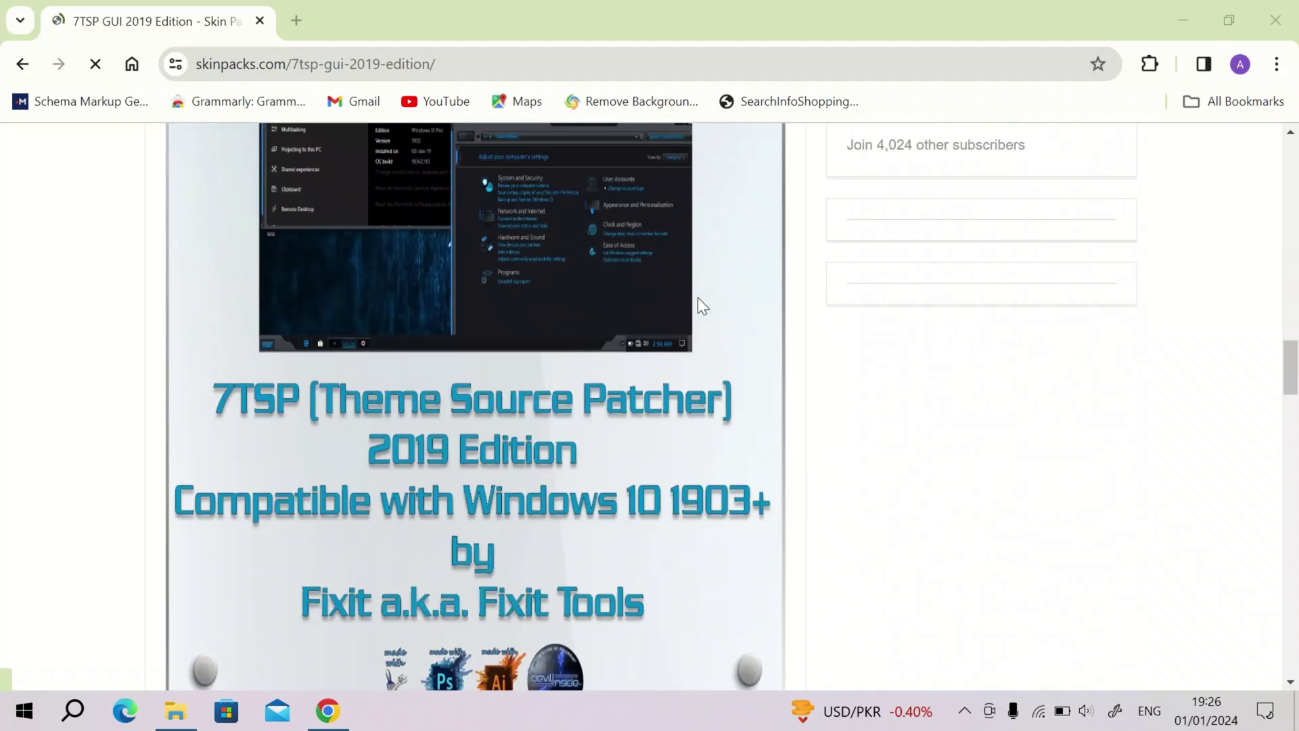
{"action": "scroll", "coordinate": [643, 433], "scroll_direction": "down", "scroll_amount": 4}
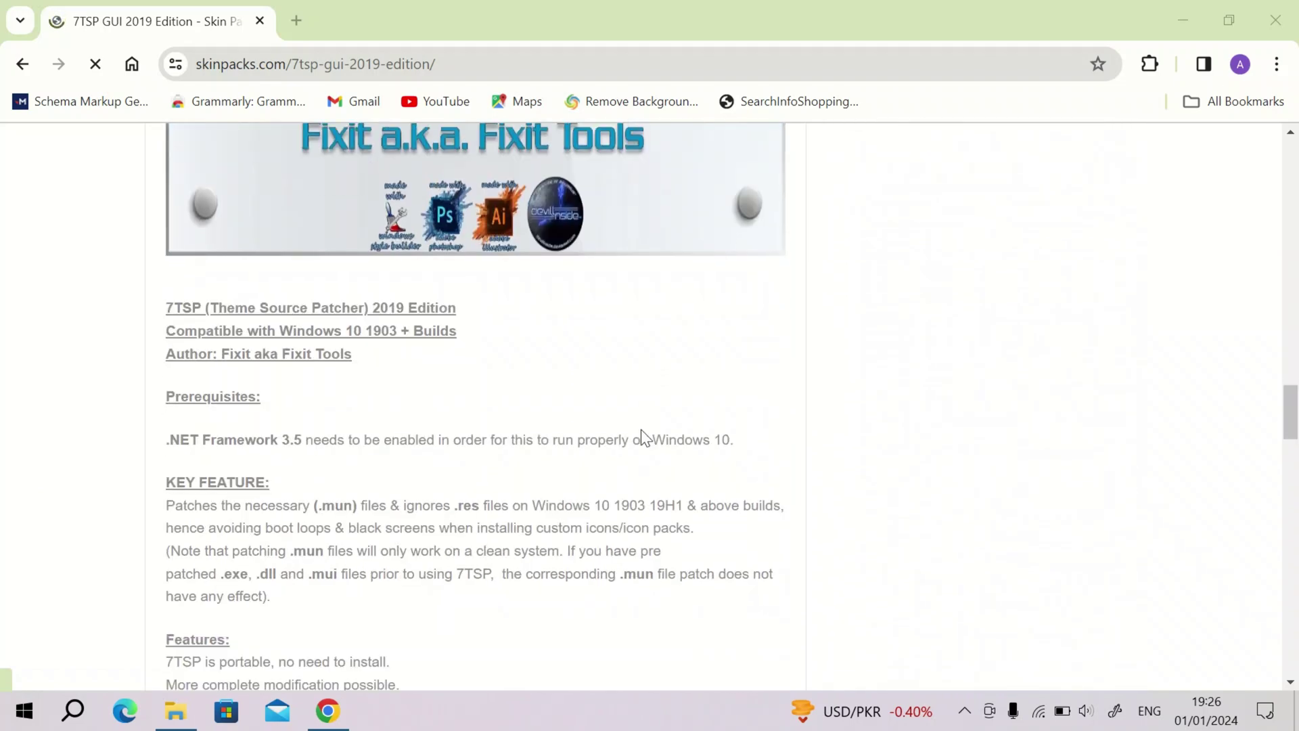
{"action": "scroll", "coordinate": [643, 436], "scroll_direction": "down", "scroll_amount": 7}
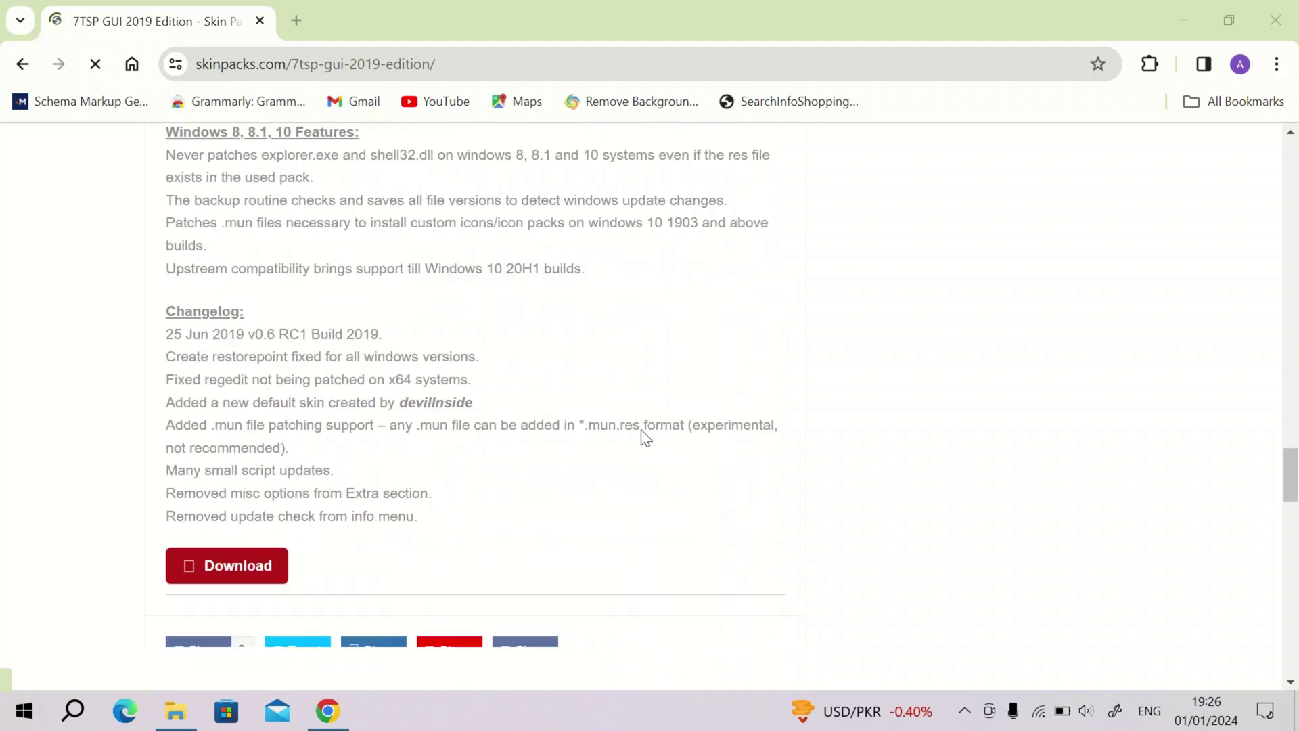
{"action": "left_click", "coordinate": [257, 546]}
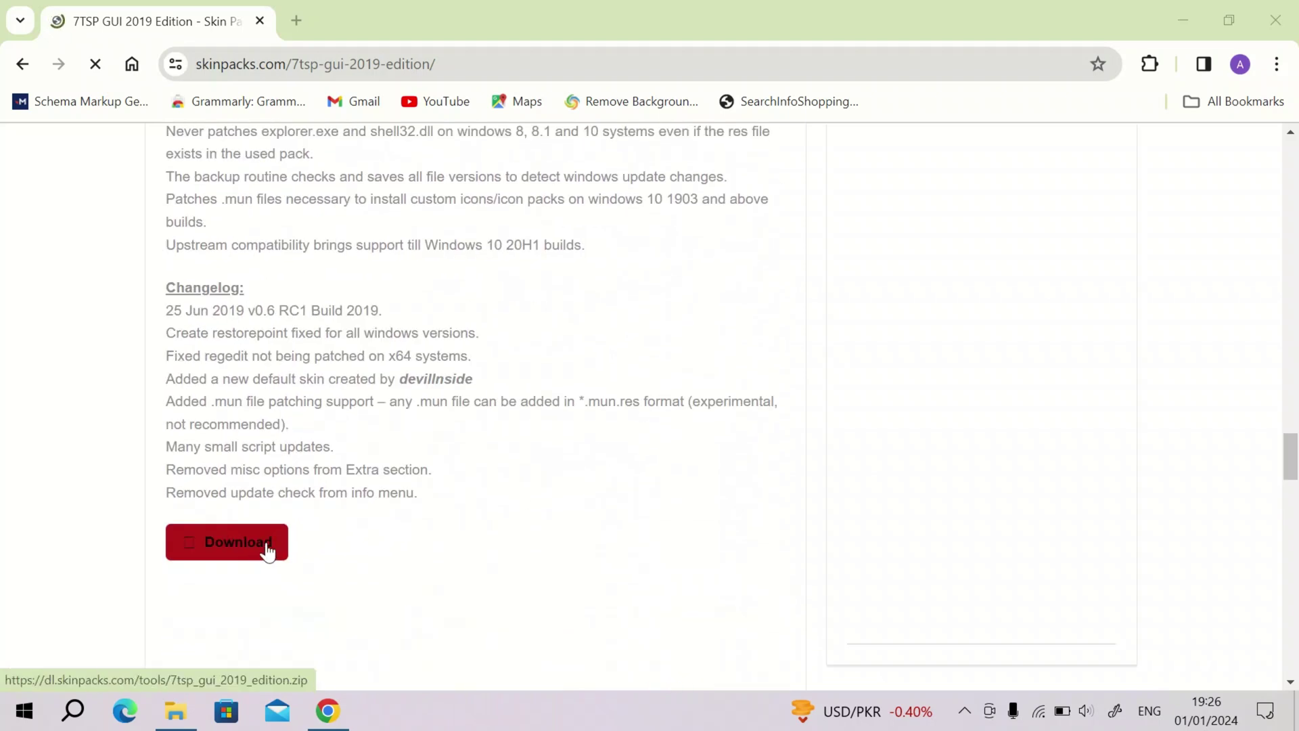
{"action": "scroll", "coordinate": [397, 481], "scroll_direction": "down", "scroll_amount": 1}
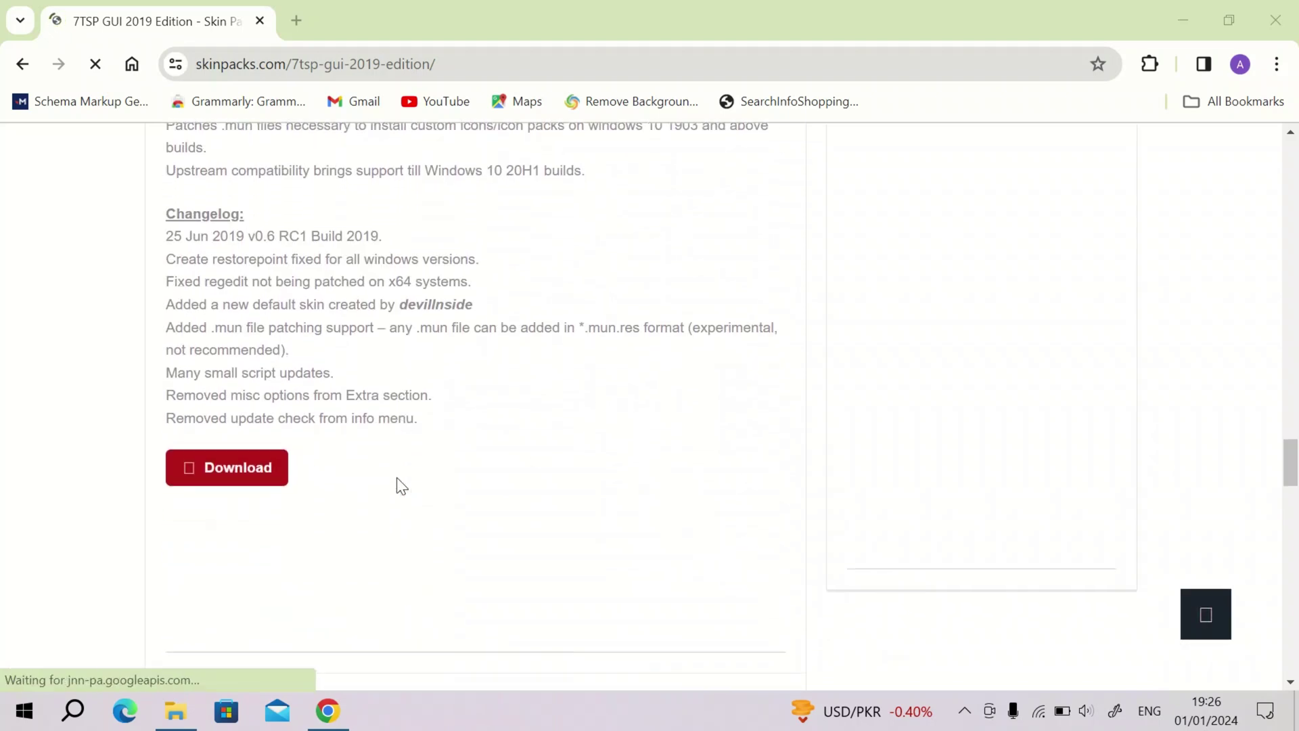
{"action": "left_click", "coordinate": [228, 482]}
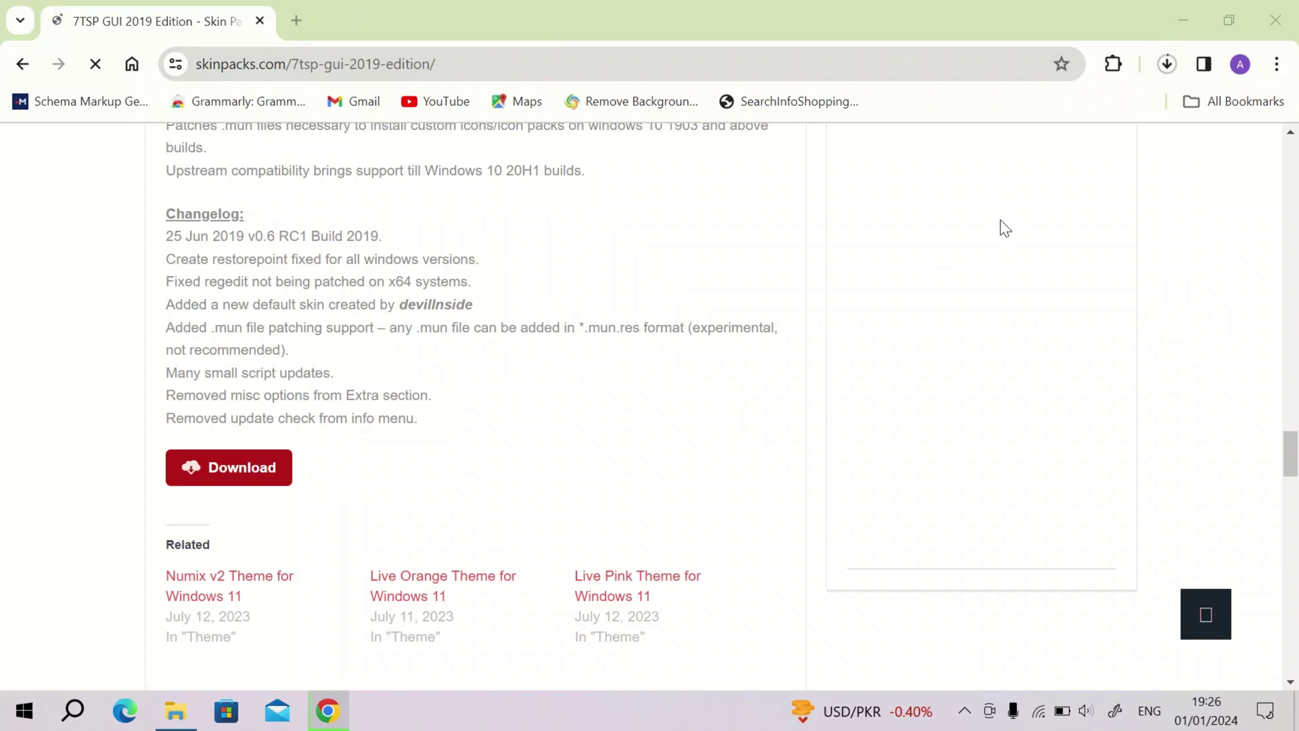
{"action": "left_click", "coordinate": [1167, 65]}
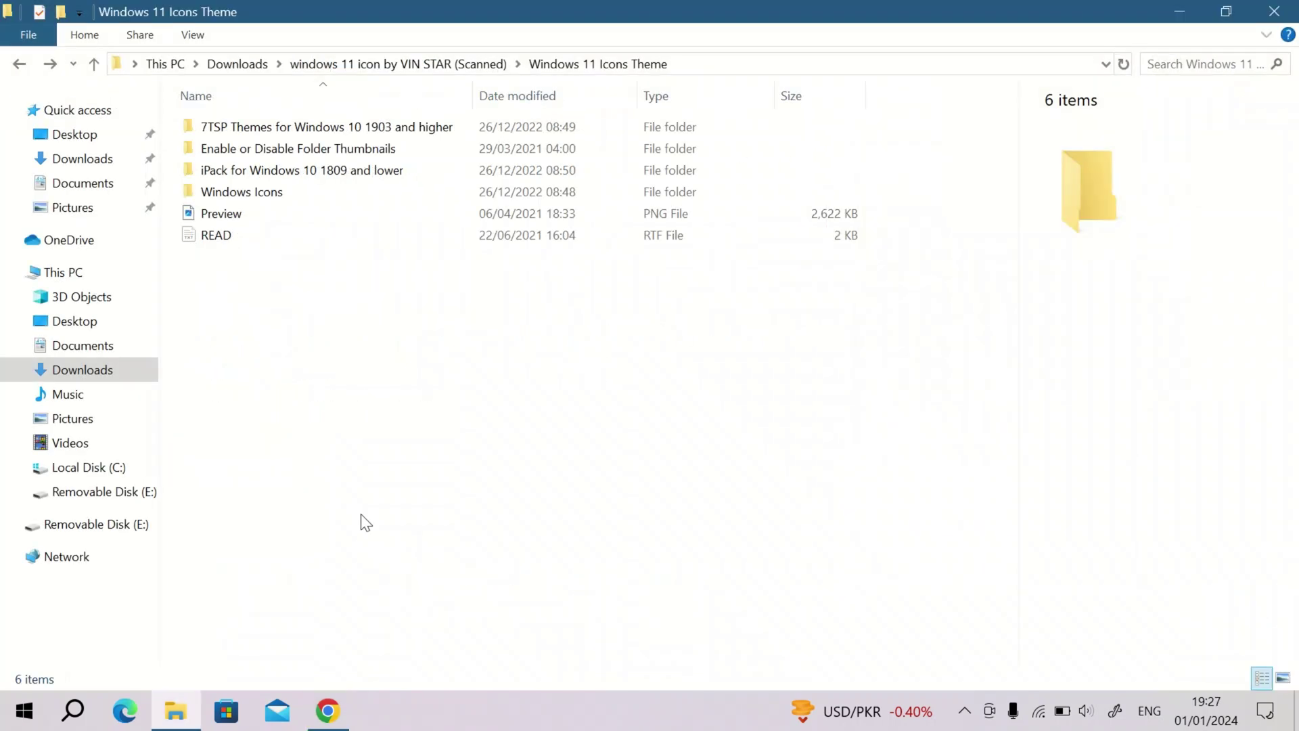
{"action": "key", "text": "super+r"}
{"action": "left_click", "coordinate": [250, 580]}
{"action": "left_click", "coordinate": [173, 654]}
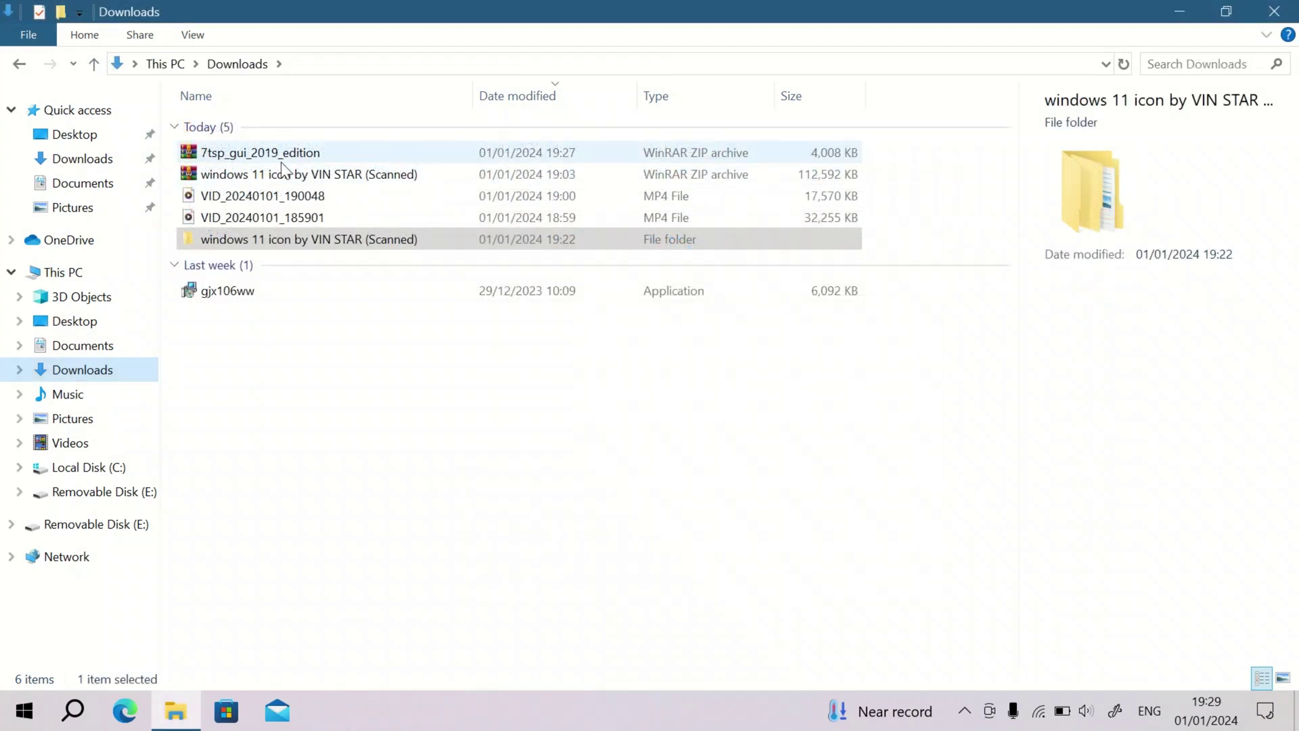
- Extract the 7tsp_gui_2019_edition archive with WinRAR into a 7tsp_gui_2019_edition folder in Downloads
{"action": "left_click", "coordinate": [541, 153]}
{"action": "right_click", "coordinate": [543, 154]}
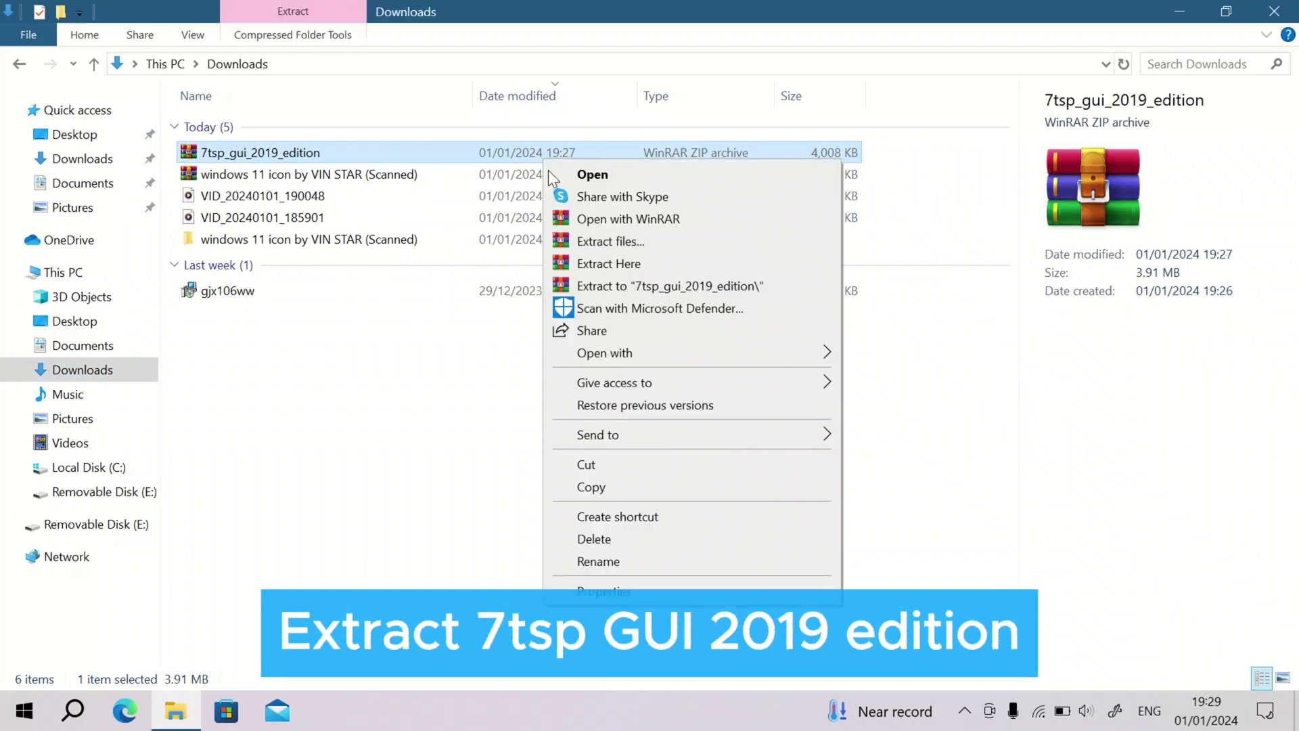
{"action": "left_click", "coordinate": [594, 242]}
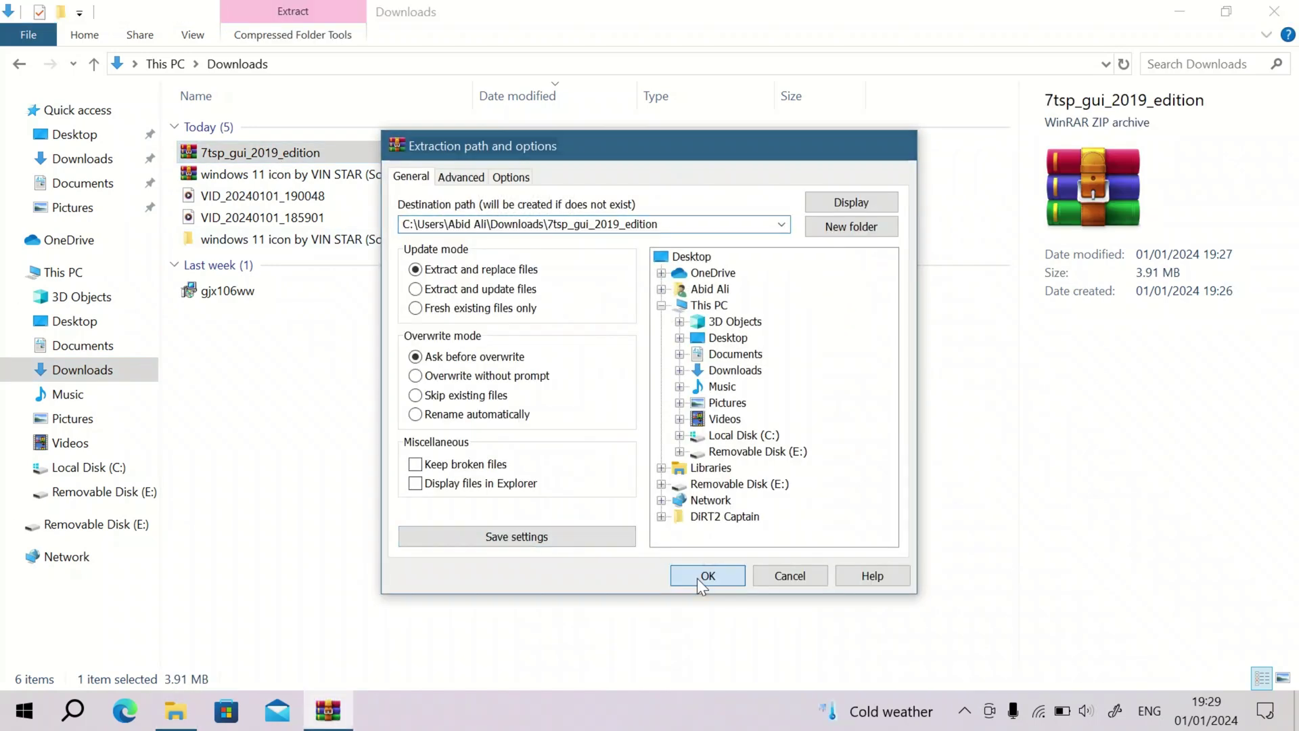
{"action": "left_click", "coordinate": [697, 576]}
- Launch 7tsp GUI v0.6(2019) from the extracted folder, accept its agreement and close the ReadMe
{"action": "left_click", "coordinate": [338, 240]}
{"action": "left_click", "coordinate": [309, 265]}
{"action": "double_click", "coordinate": [310, 266]}
{"action": "double_click", "coordinate": [370, 122]}
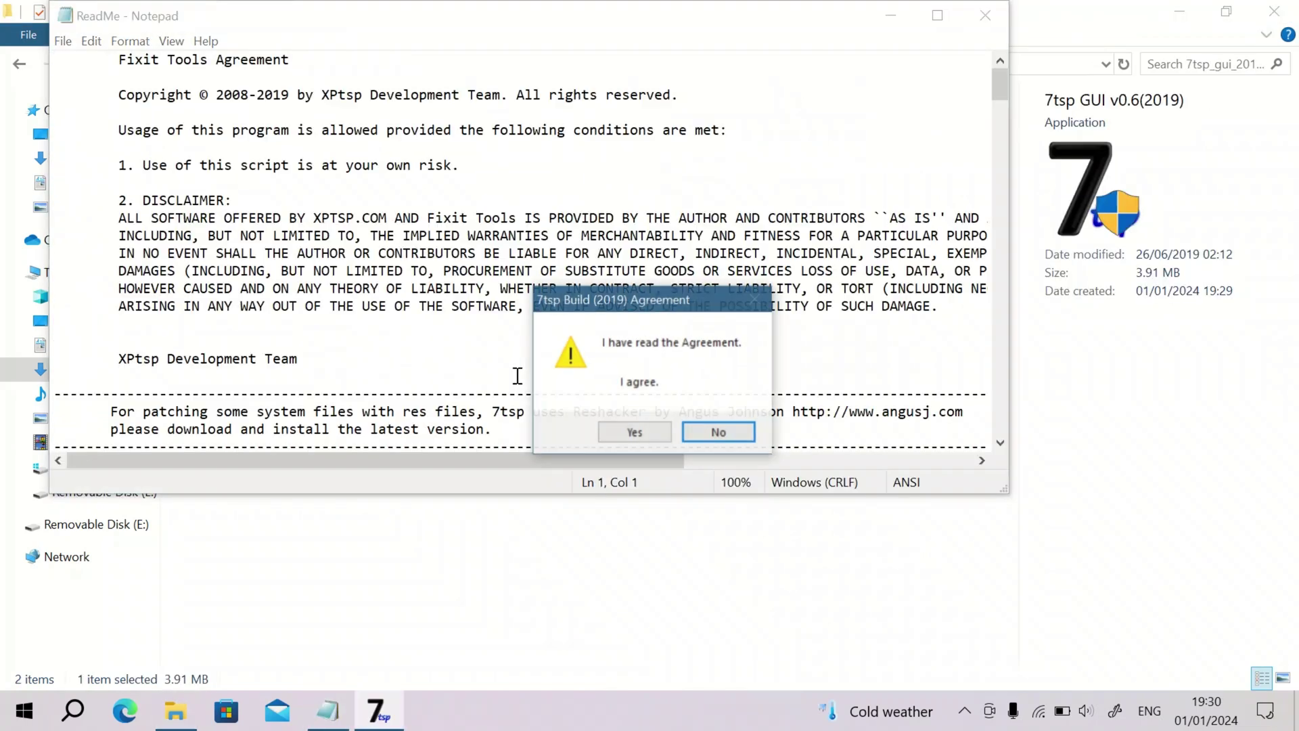
{"action": "left_click", "coordinate": [652, 434]}
{"action": "left_click", "coordinate": [971, 52]}
{"action": "left_click", "coordinate": [985, 15]}
{"action": "left_click_drag", "start_coordinate": [596, 134], "coordinate": [573, 171]}
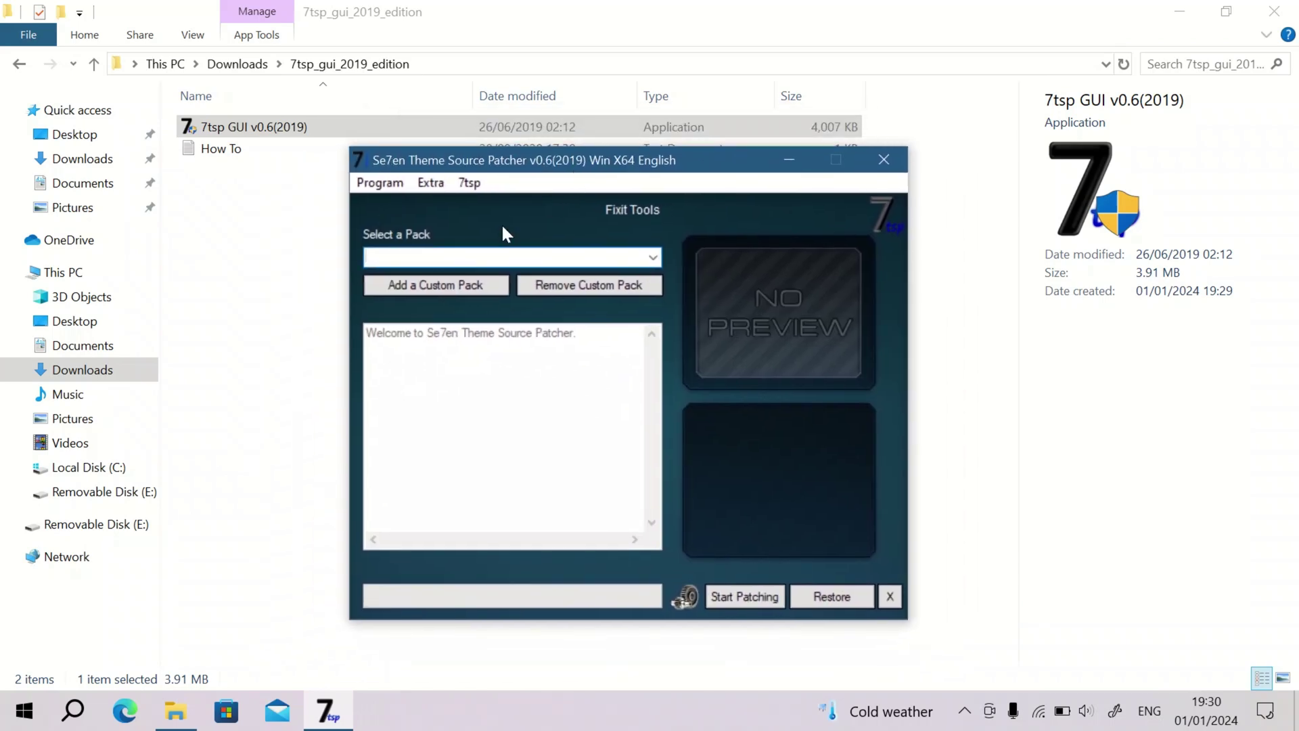
- Start adding a custom pack and browse to "7TSP Themes for Windows 10 1903 and higher" in the extracted Windows 11 icon folder
{"action": "left_click", "coordinate": [452, 285]}
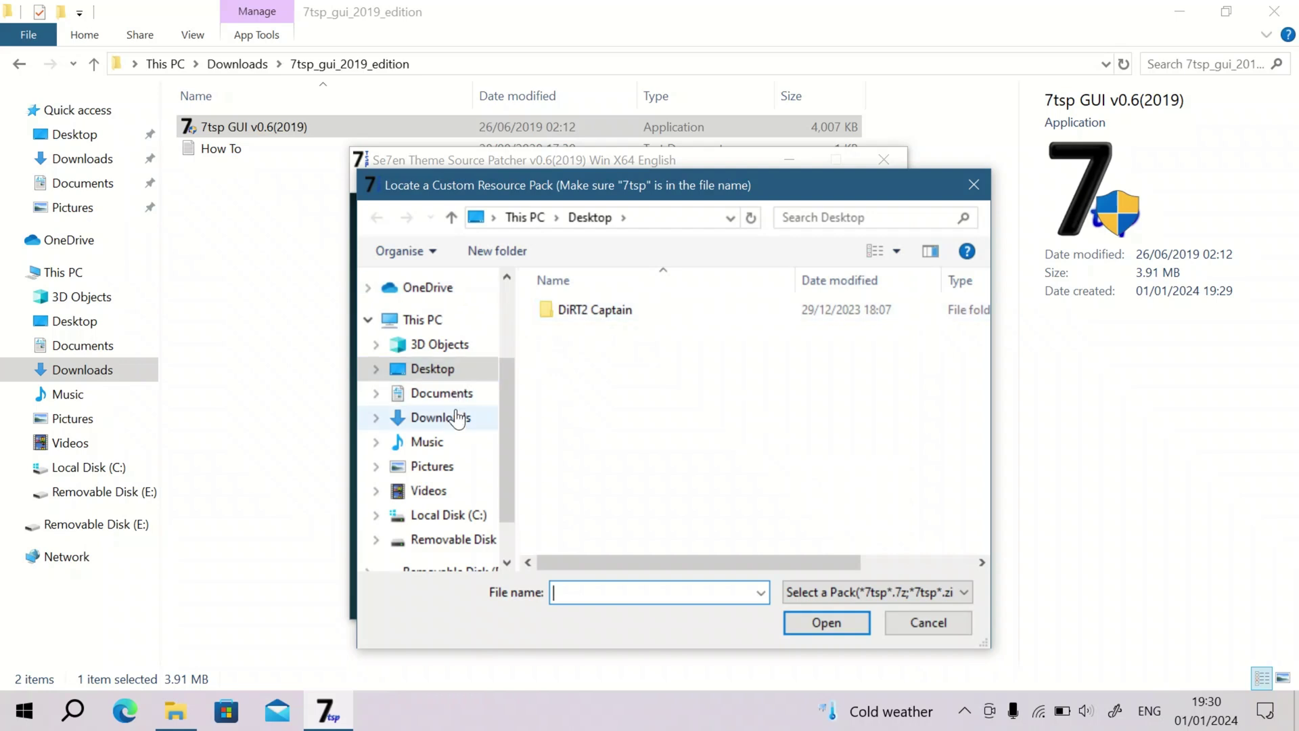
{"action": "left_click", "coordinate": [457, 417]}
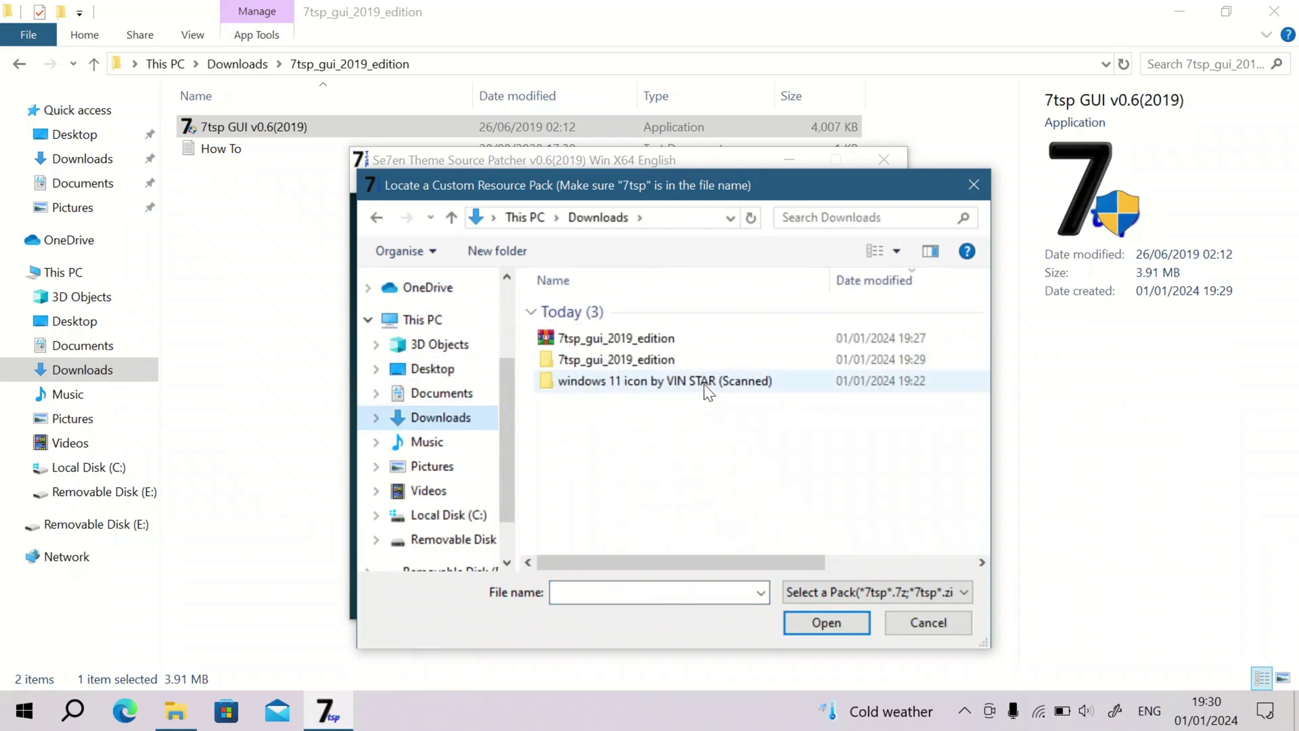
{"action": "double_click", "coordinate": [659, 381]}
{"action": "double_click", "coordinate": [660, 309]}
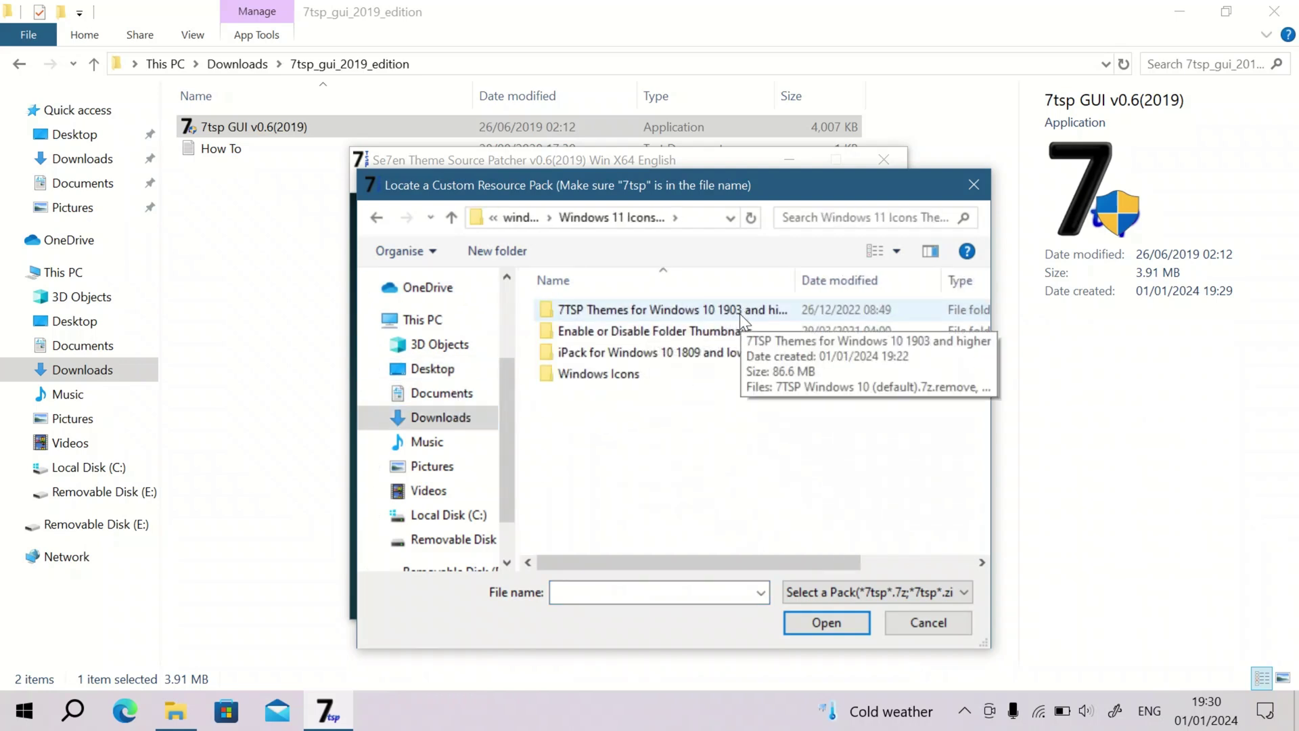
{"action": "double_click", "coordinate": [742, 311]}
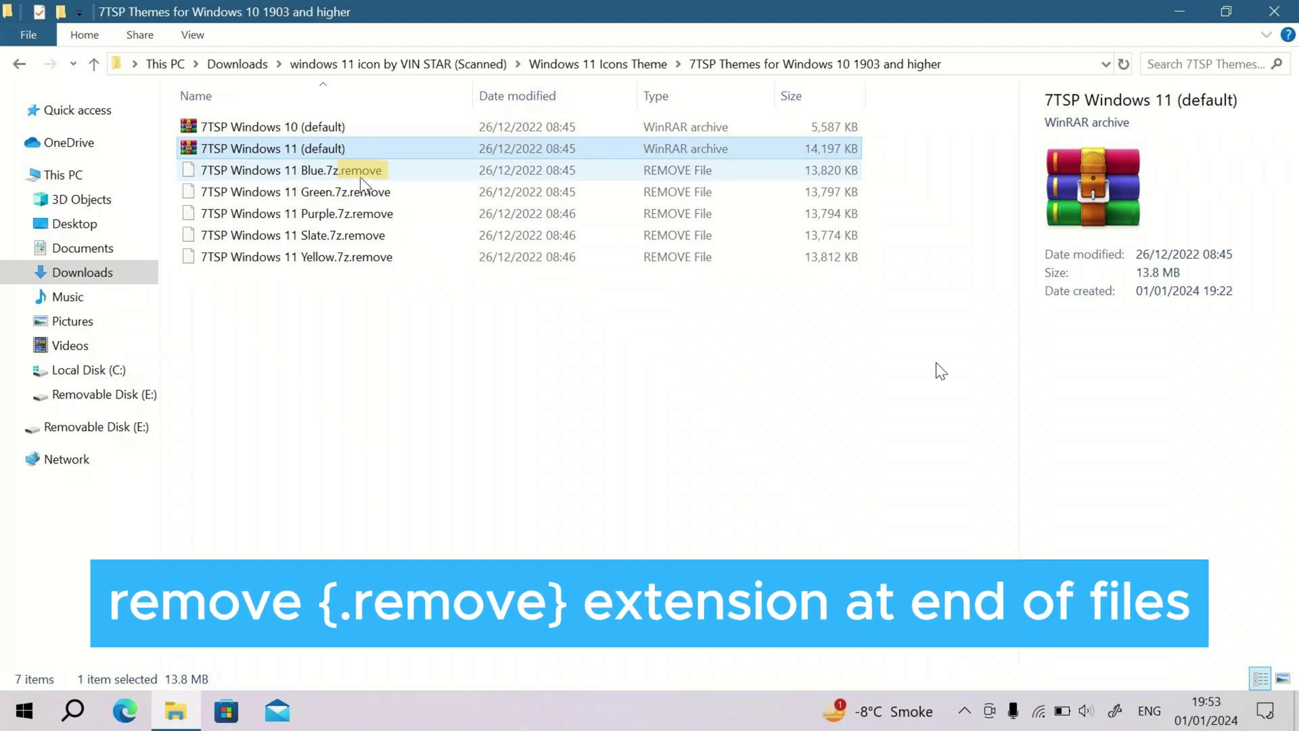
- Rename "7TSP Windows 11 Blue.7z.remove" to "7TSP Windows 11 Blue.7z" and accept the extension change
{"action": "left_click", "coordinate": [362, 170]}
{"action": "key", "text": "F2"}
{"action": "left_click_drag", "start_coordinate": [341, 169], "coordinate": [363, 170]}
{"action": "key", "text": "BackSpace"}
{"action": "key", "text": "BackSpace"}
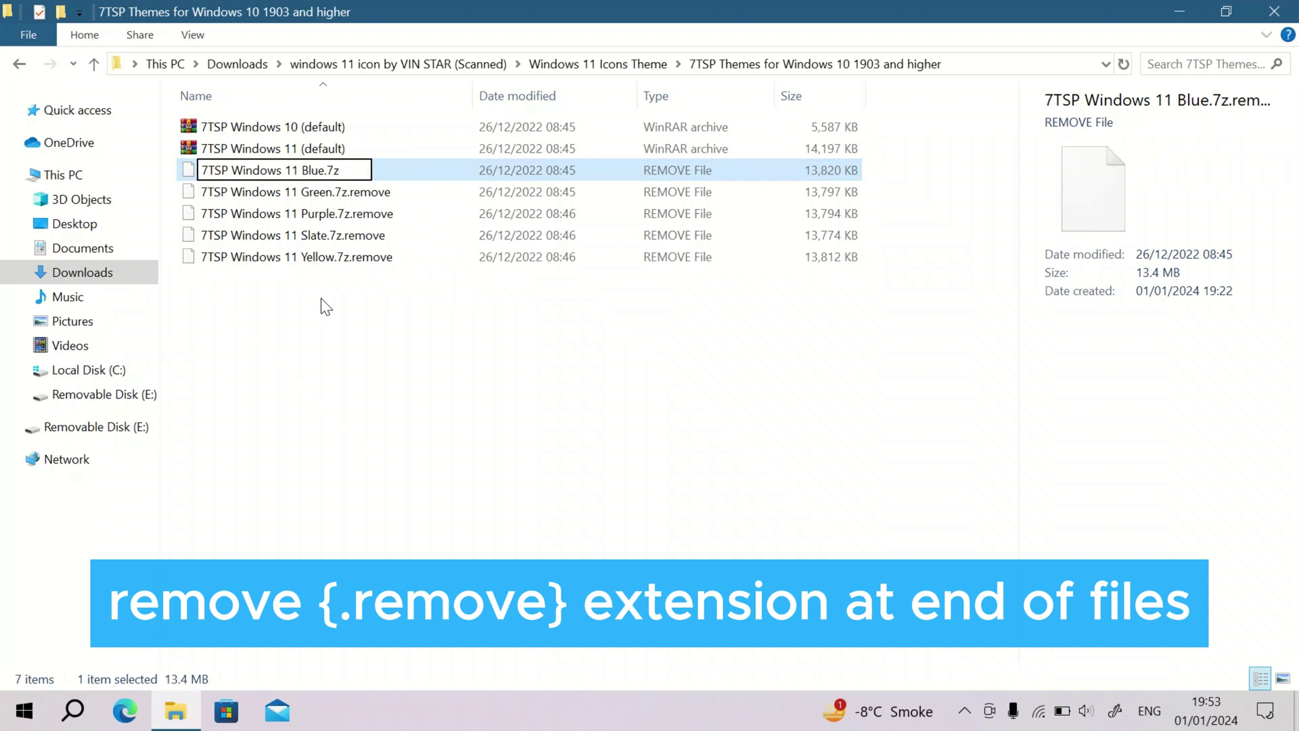
{"action": "key", "text": "Return"}
{"action": "key", "text": "Return"}
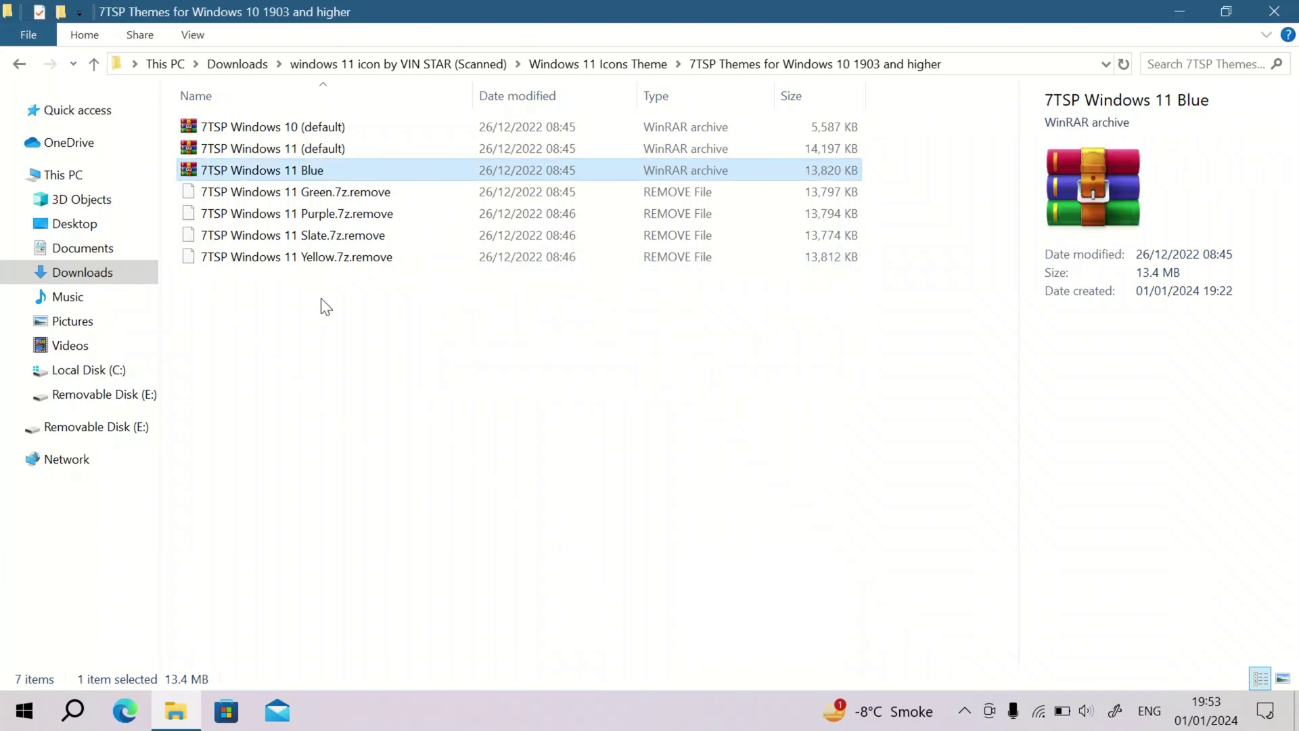
{"action": "left_click", "coordinate": [321, 394]}
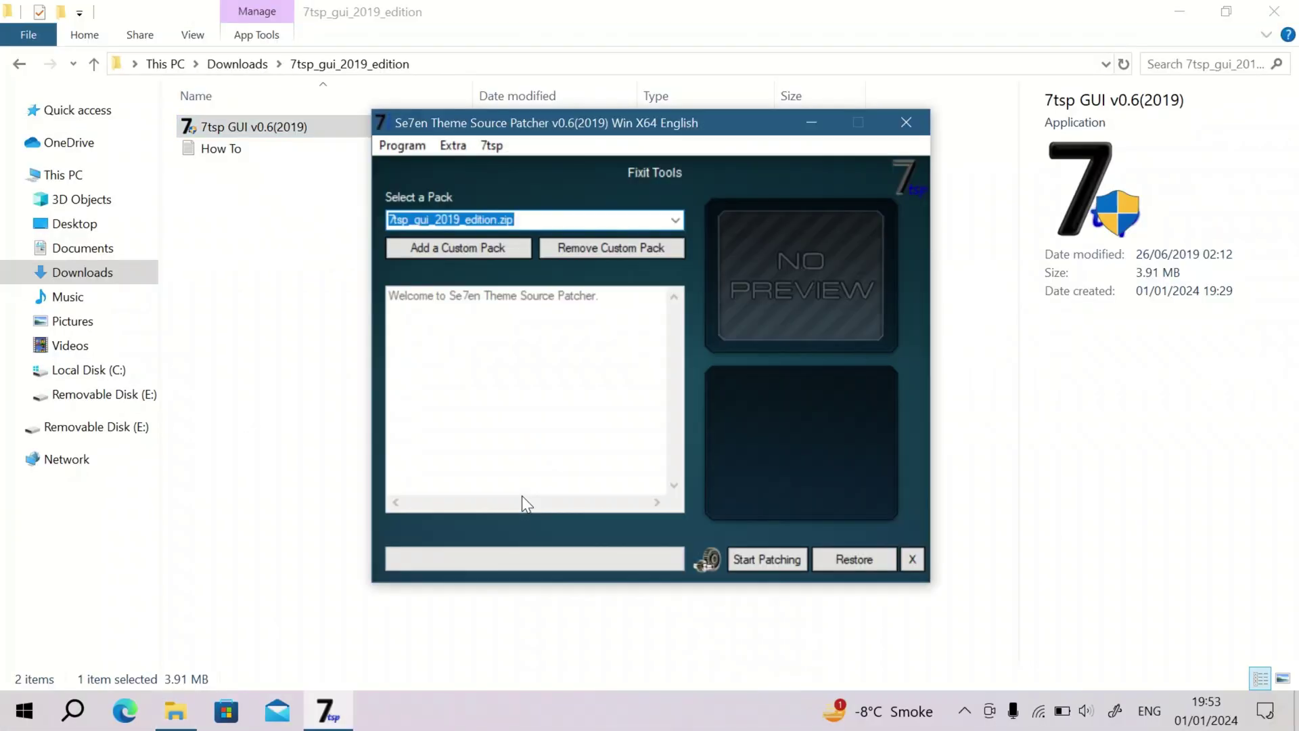
- Add "7TSP Windows 11 (default)" as the custom pack in Se7en Theme Source Patcher
{"action": "left_click", "coordinate": [502, 251]}
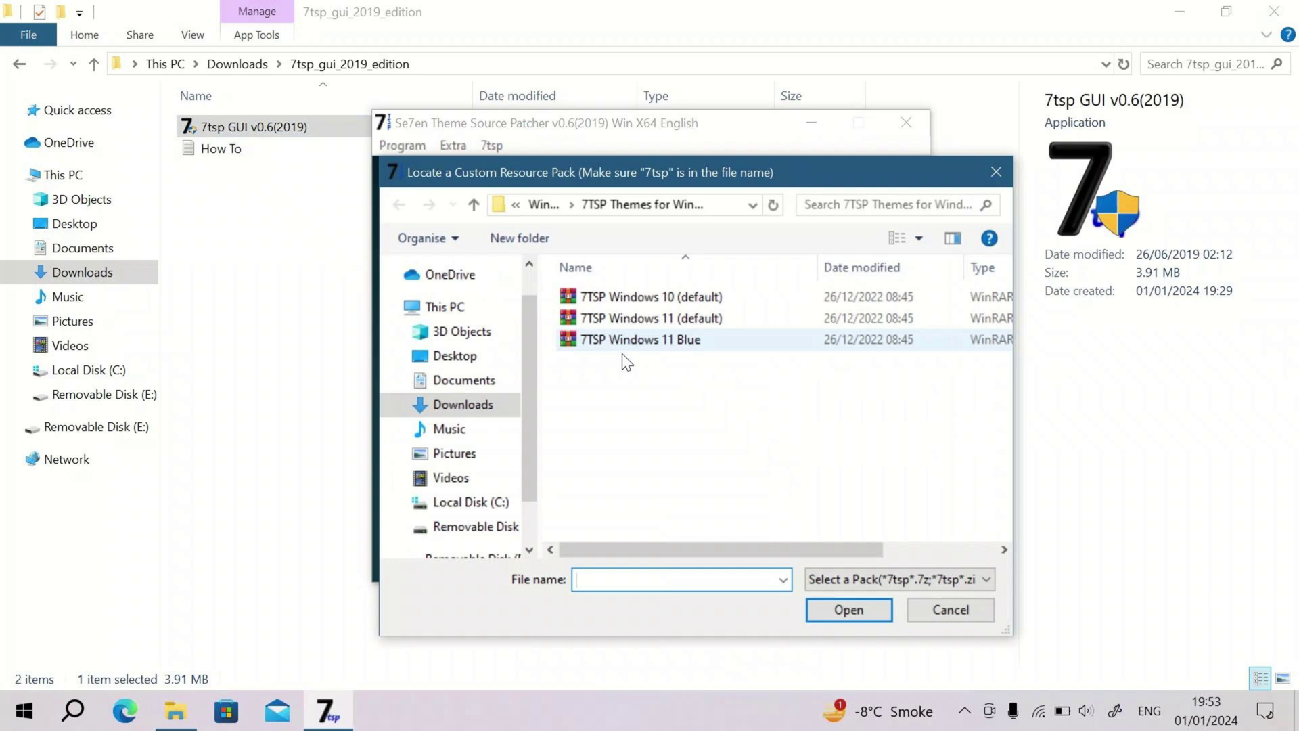
{"action": "left_click", "coordinate": [706, 321]}
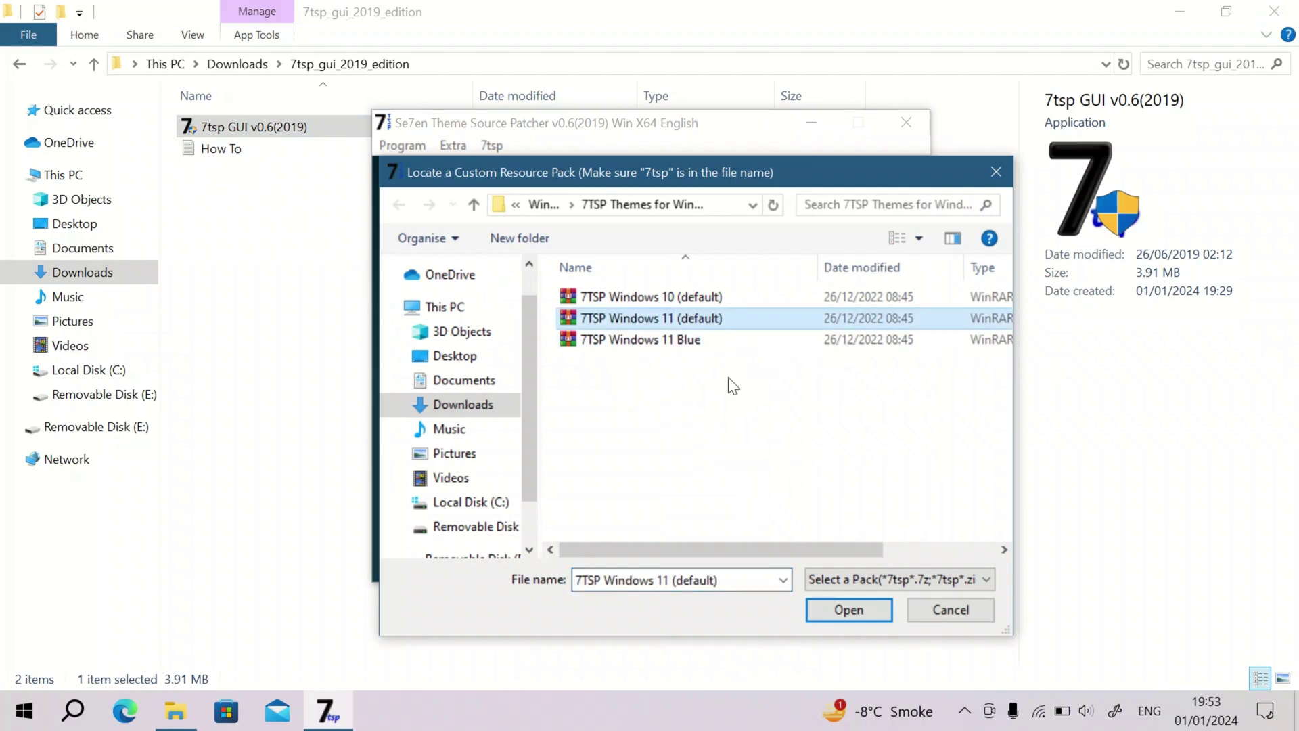
{"action": "left_click", "coordinate": [825, 611]}
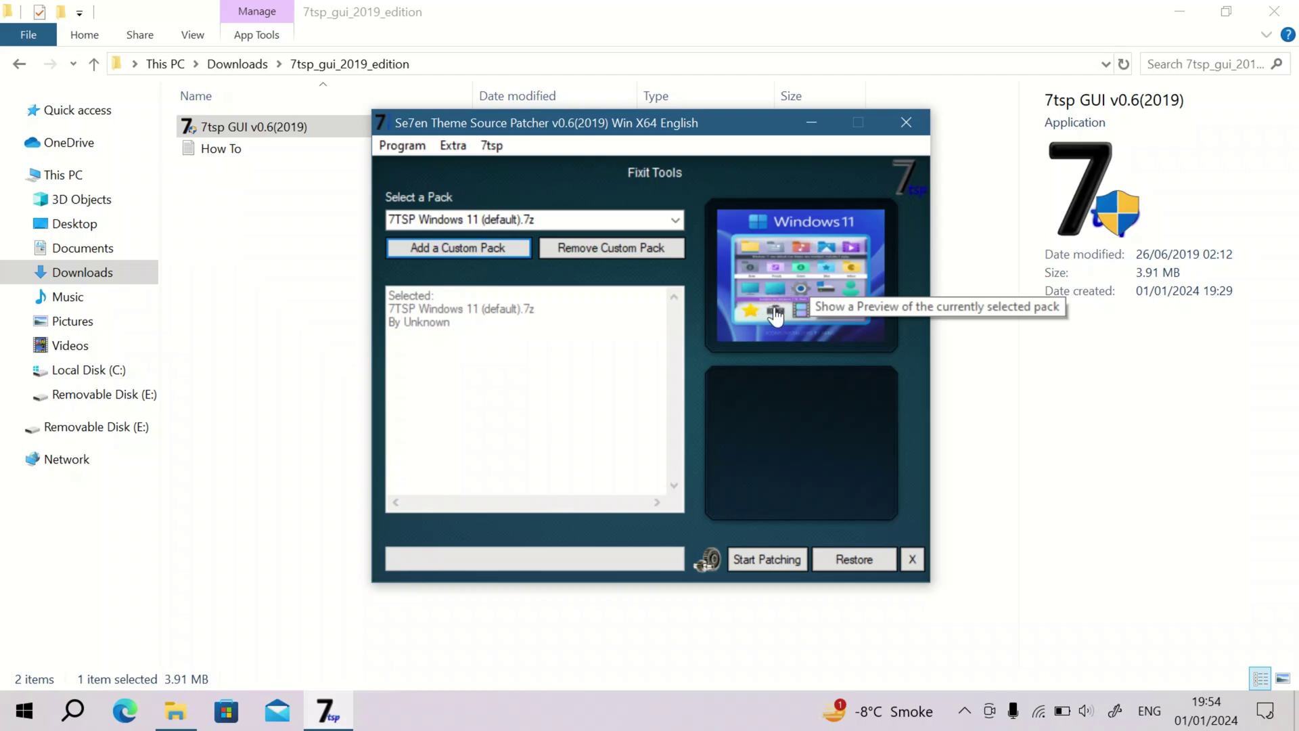
- Patch the system with the 7TSP Windows 11 (default) pack and reboot once patching ends
{"action": "left_click", "coordinate": [756, 560]}
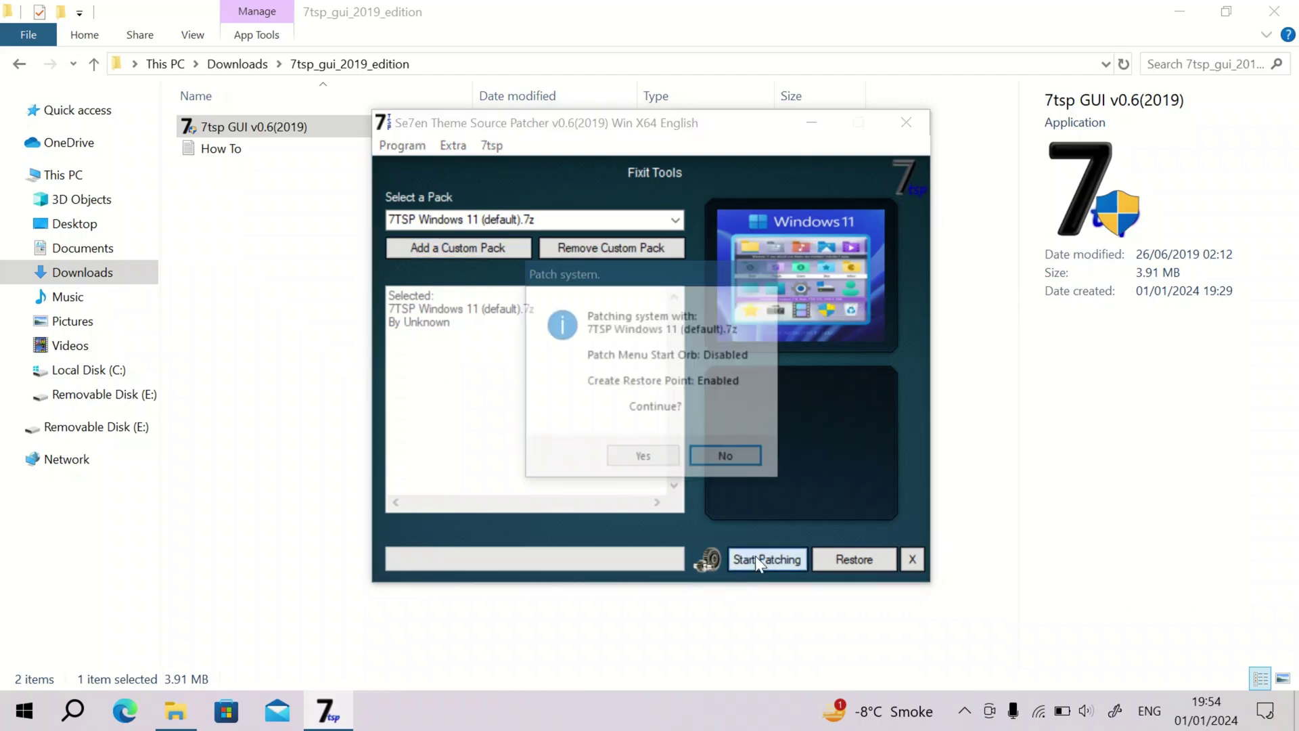
{"action": "left_click", "coordinate": [649, 460]}
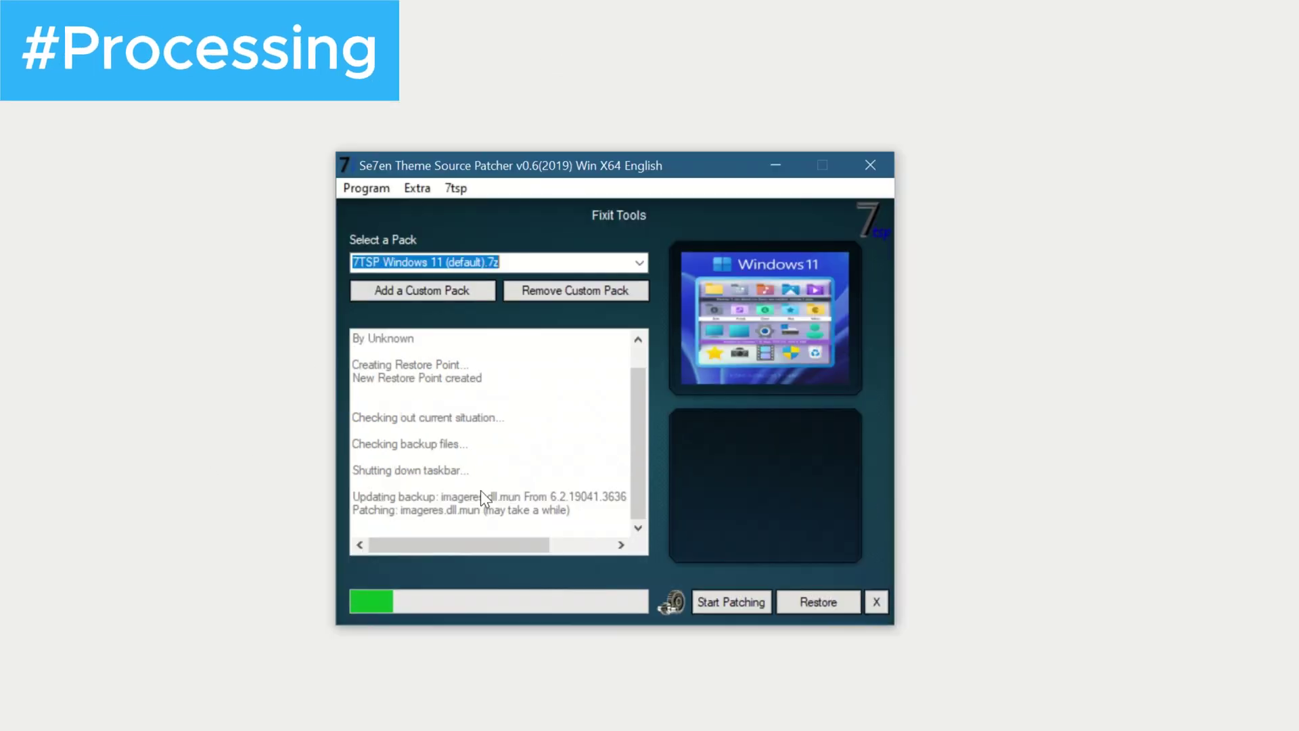
{"action": "left_click", "coordinate": [535, 436]}
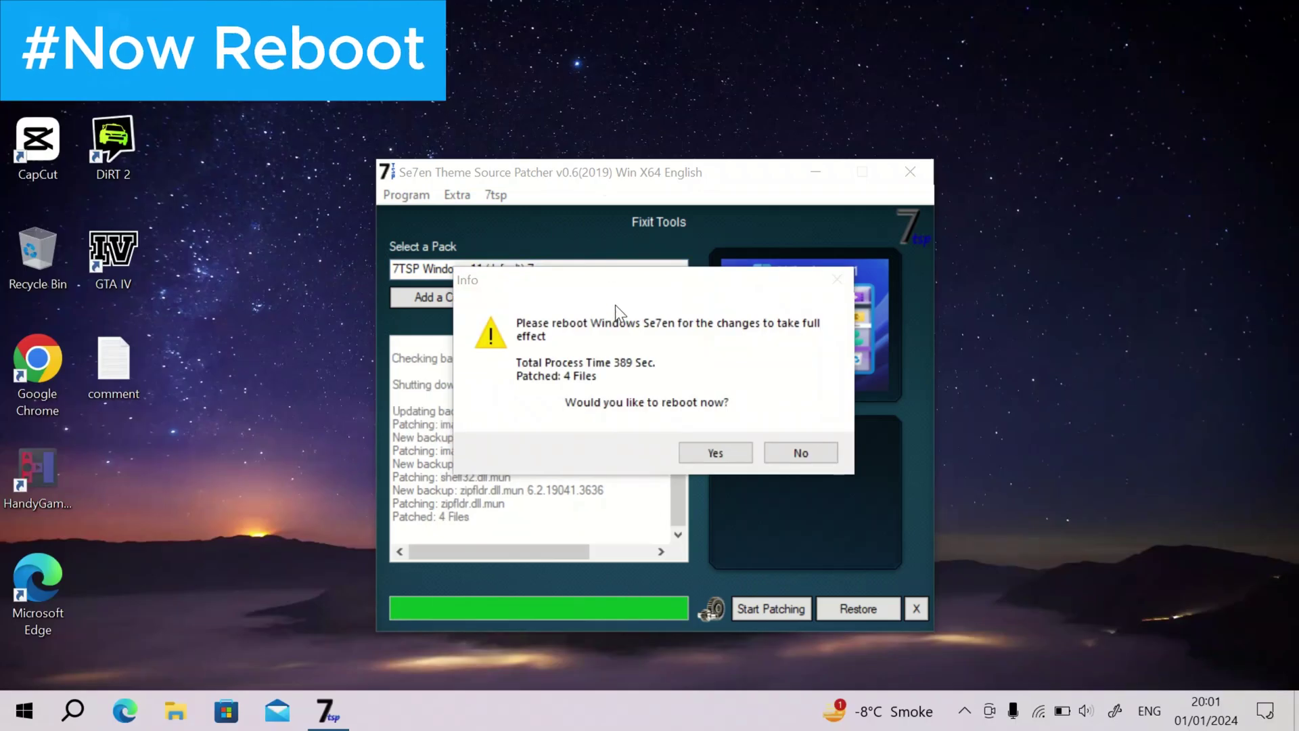
{"action": "left_click", "coordinate": [689, 449]}
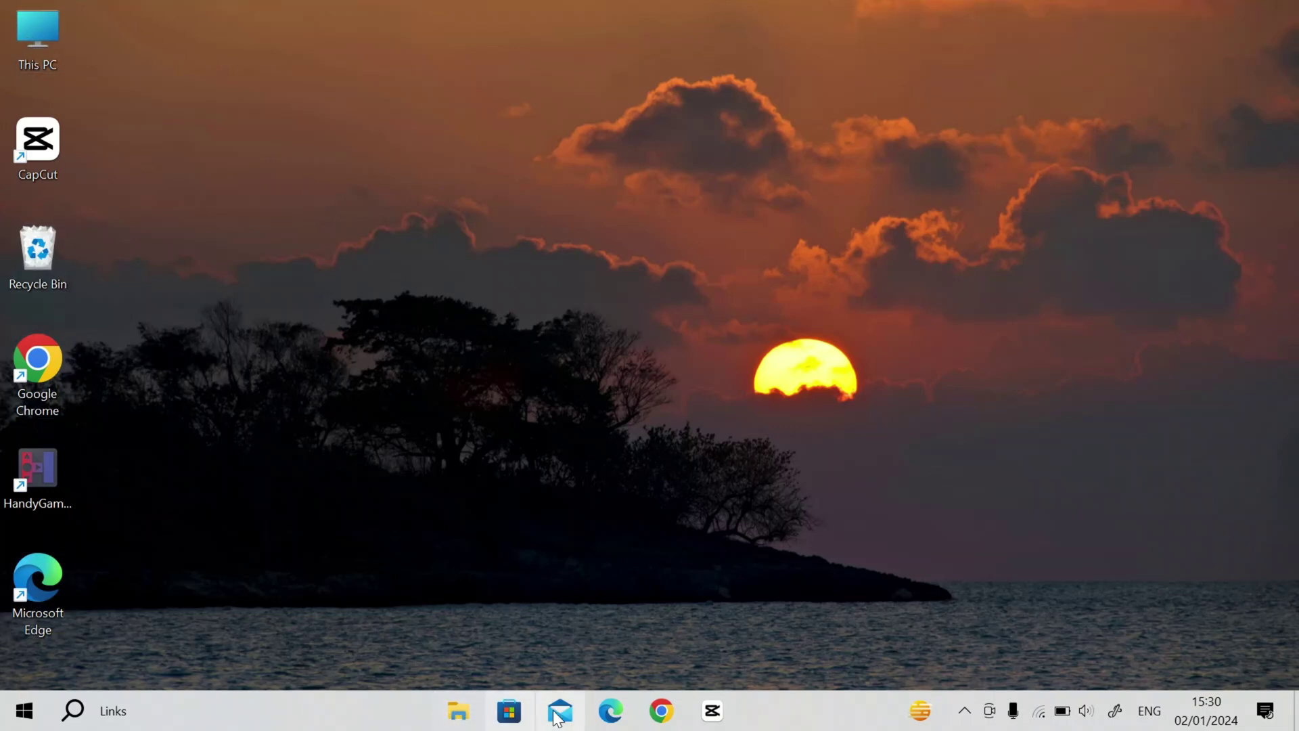
- Open File Explorer to view the new icons, maximise it, and snap it to the right half of the desktop
{"action": "key", "text": "super+e"}
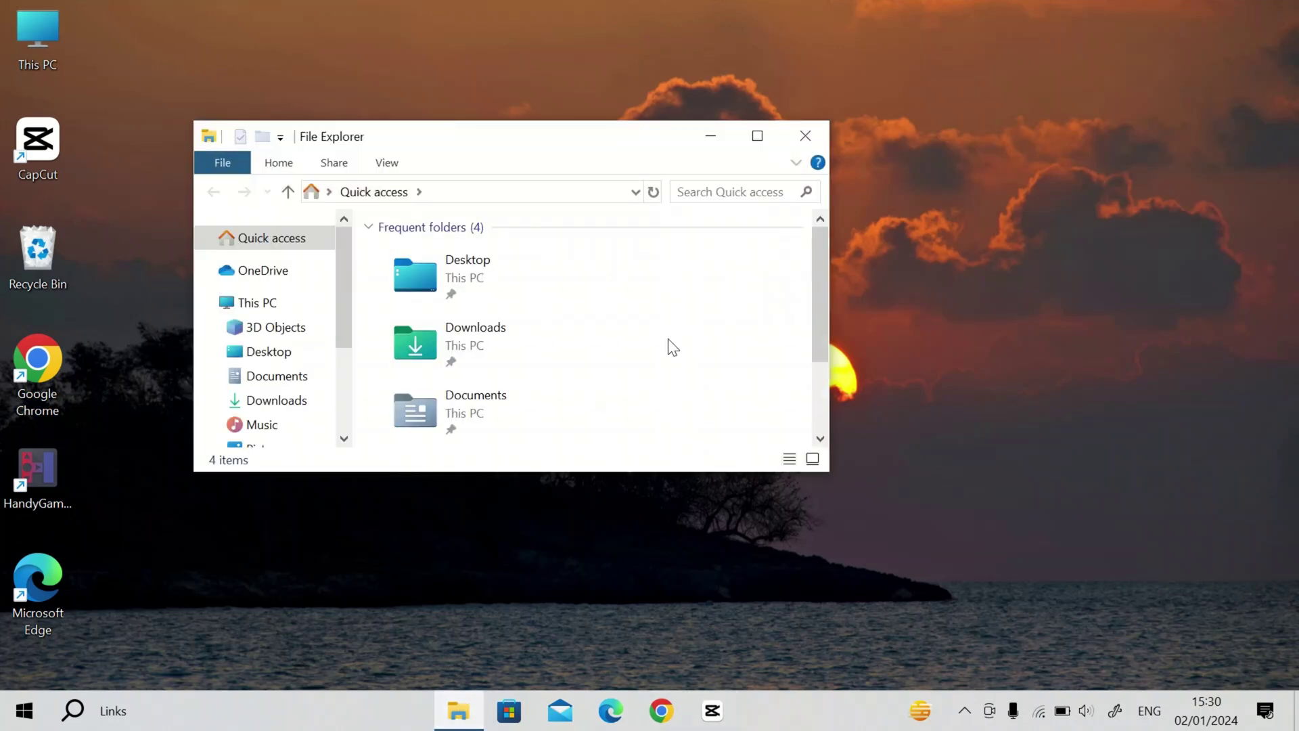
{"action": "left_click", "coordinate": [752, 142]}
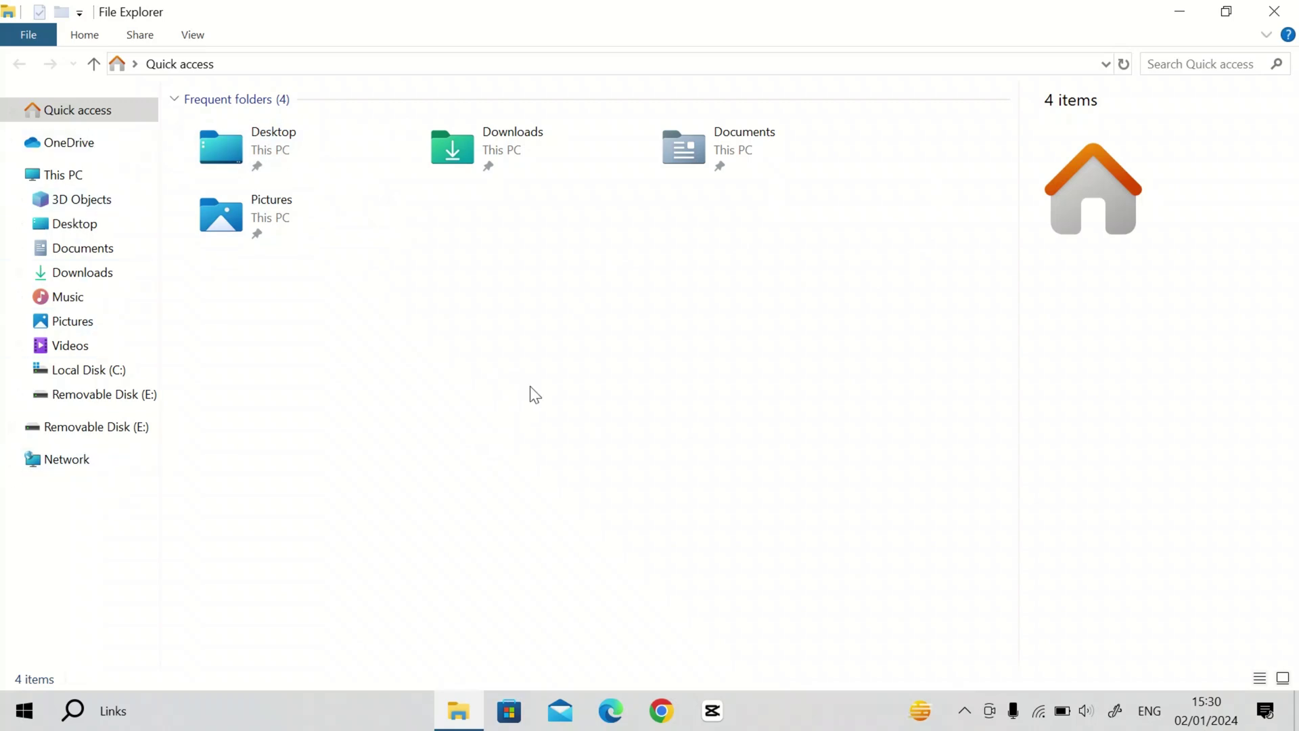
{"action": "left_click_drag", "start_coordinate": [1035, 14], "coordinate": [1297, 298]}
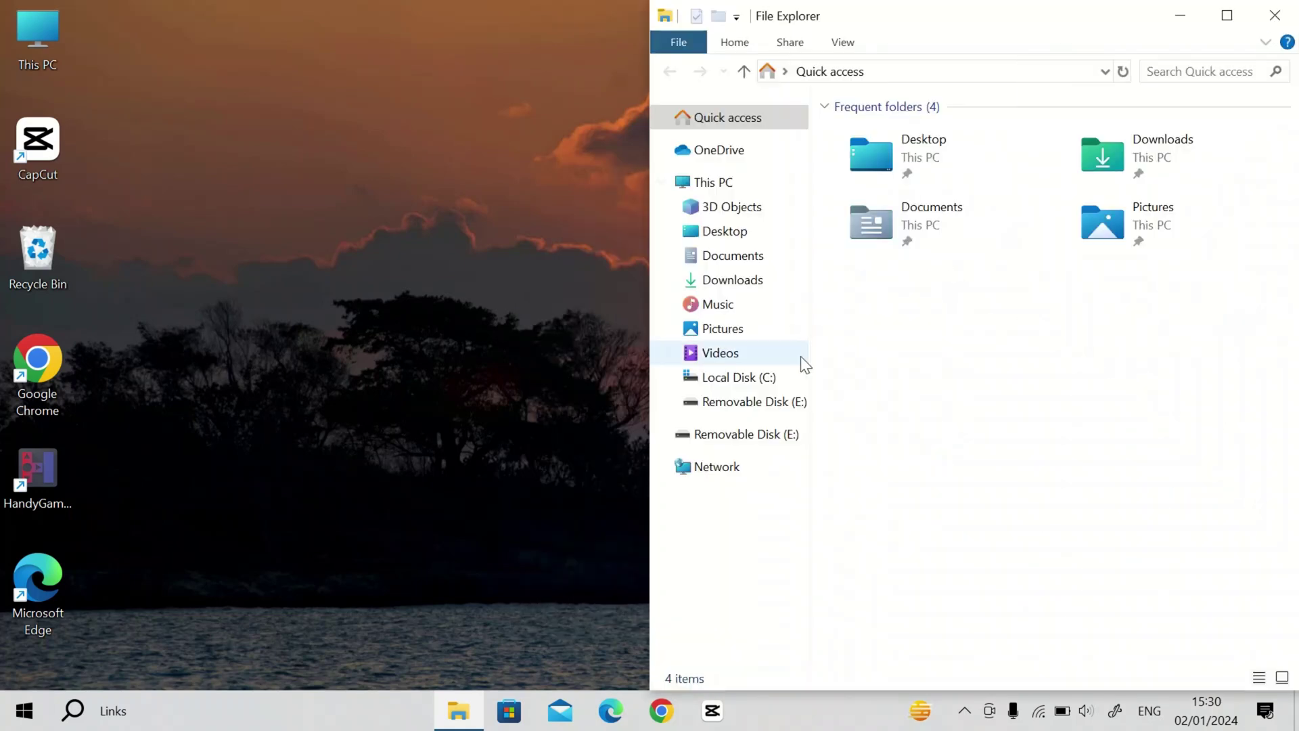
{"action": "left_click", "coordinate": [516, 421]}
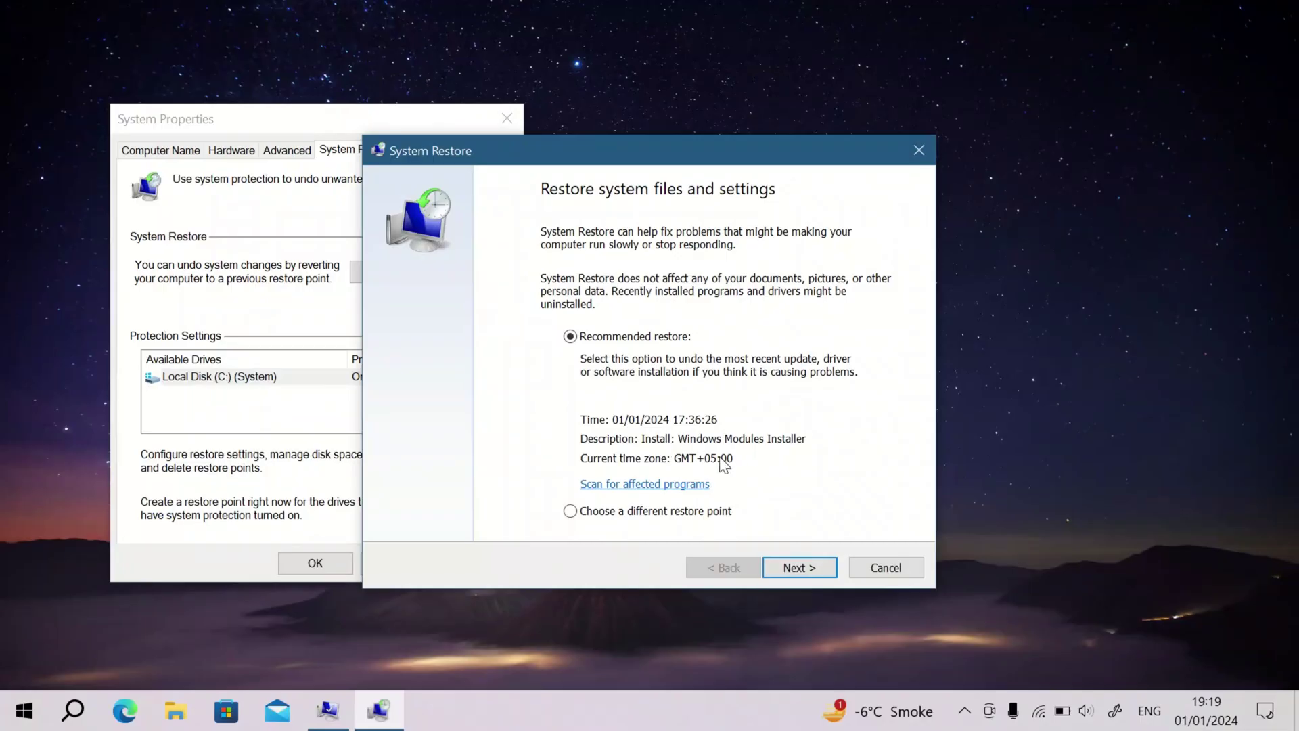
- In System Restore, choose a different restore point and select the manual "Win 10 restore" point
{"action": "left_click", "coordinate": [679, 511]}
{"action": "left_click", "coordinate": [804, 571]}
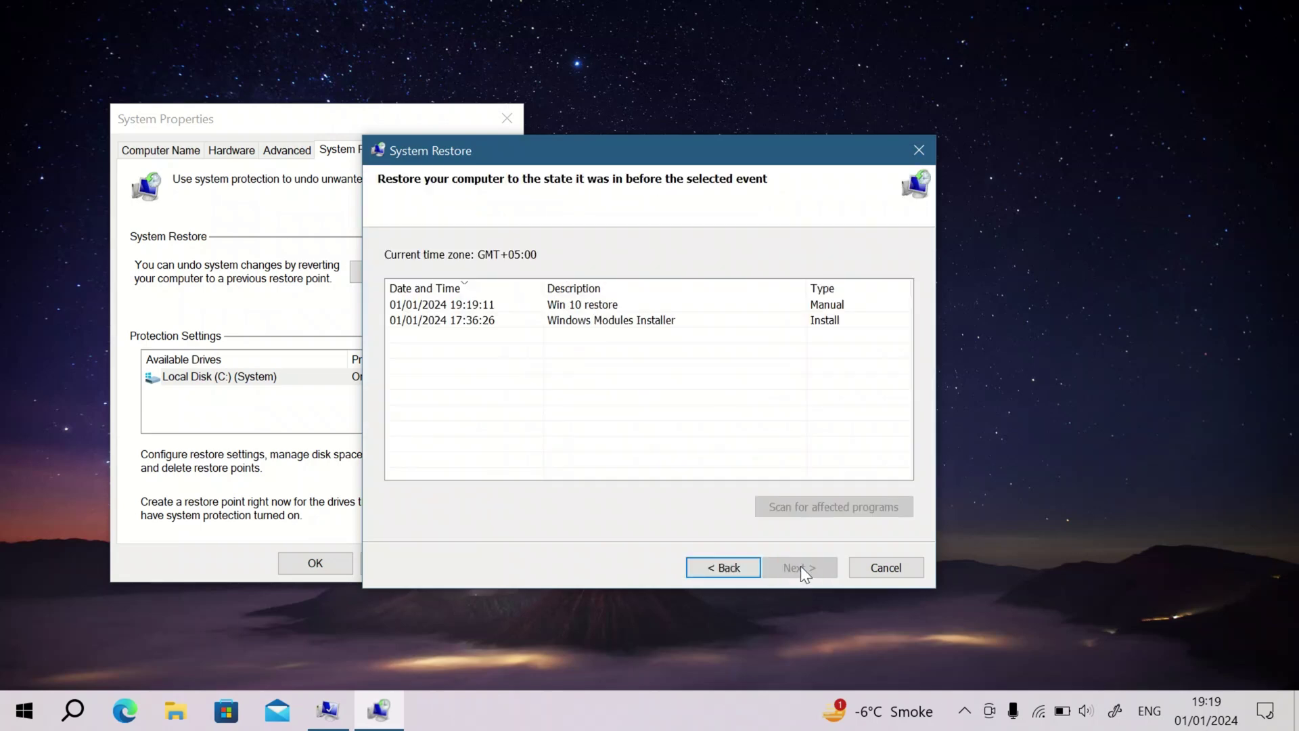
{"action": "left_click", "coordinate": [586, 310]}
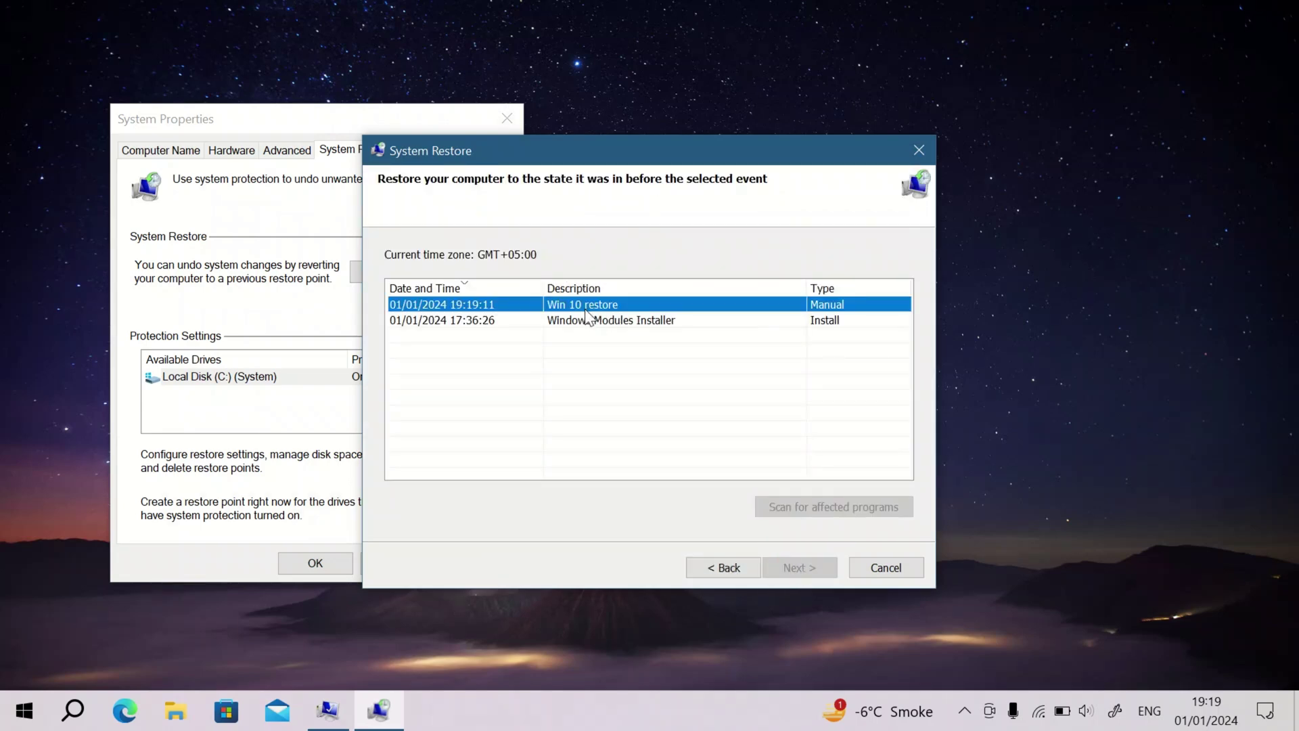